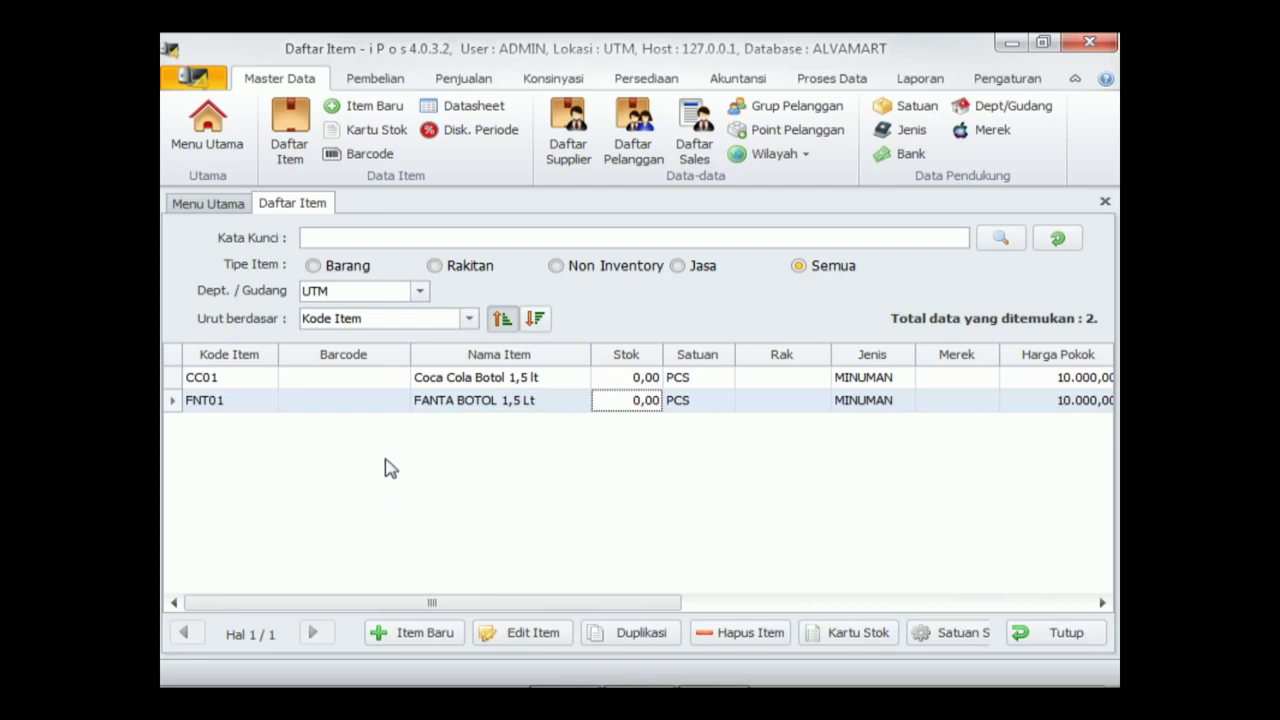
# Step: Open the inventory opening balance entry (Saldo Awal Item) and add item CC01, Coca Cola Botol 1,5 lt, to its first row
pyautogui.click(637, 84)
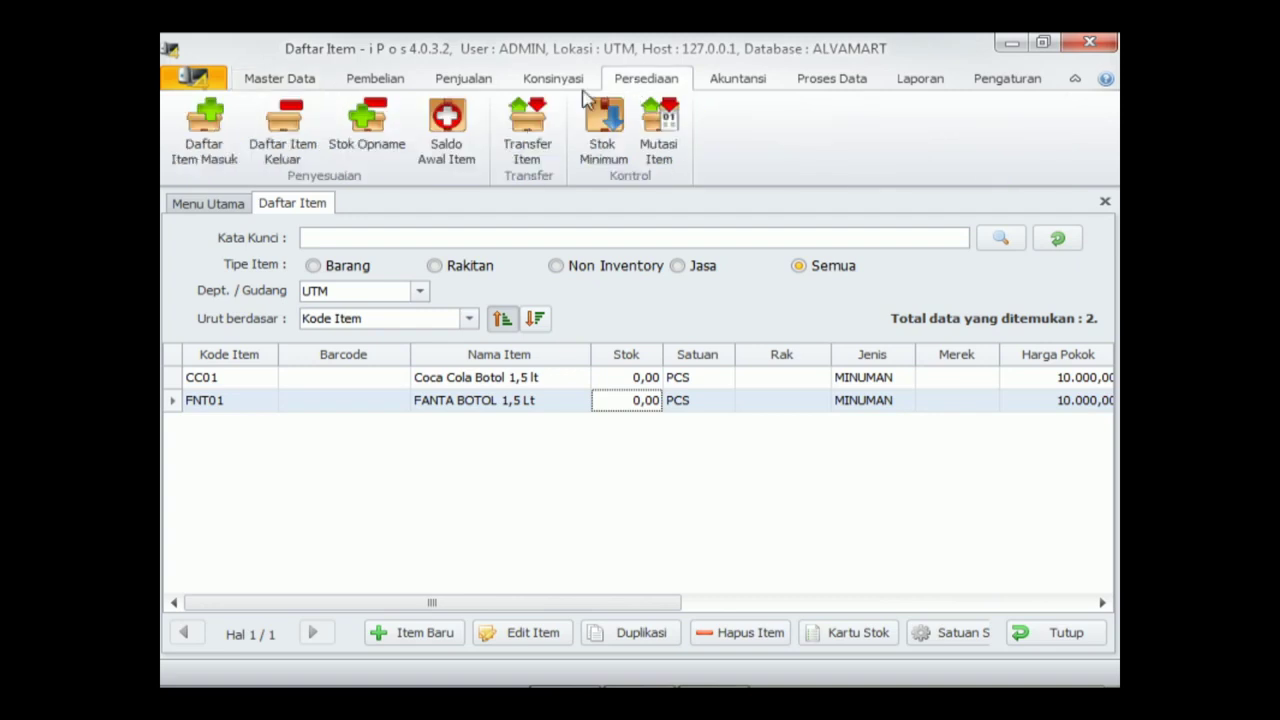
pyautogui.click(455, 145)
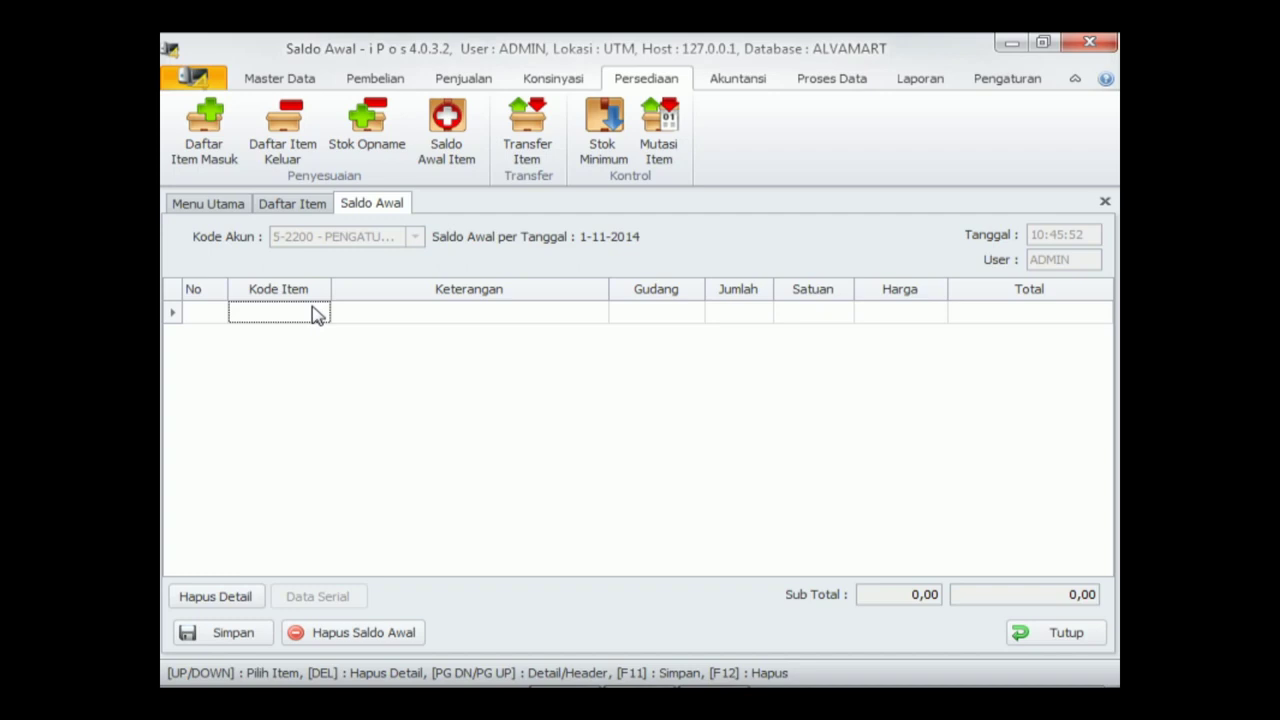
pyautogui.write('cc')
pyautogui.press('Return')
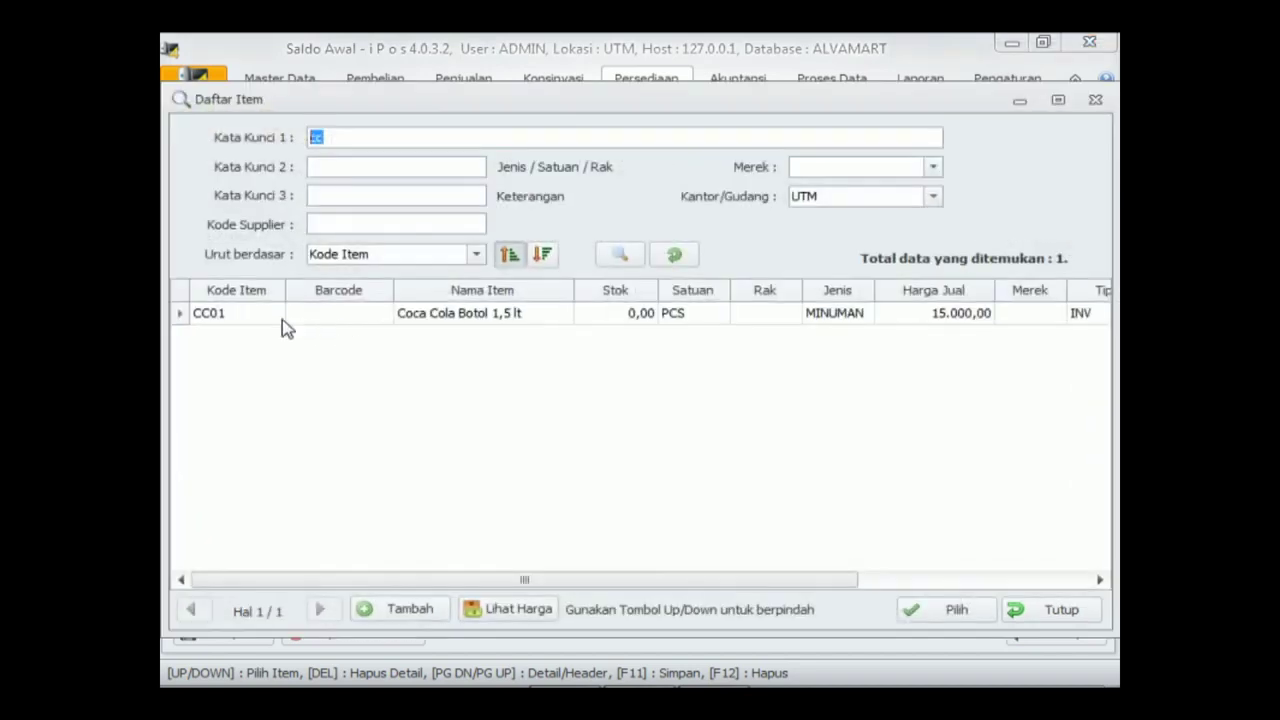
pyautogui.click(265, 323)
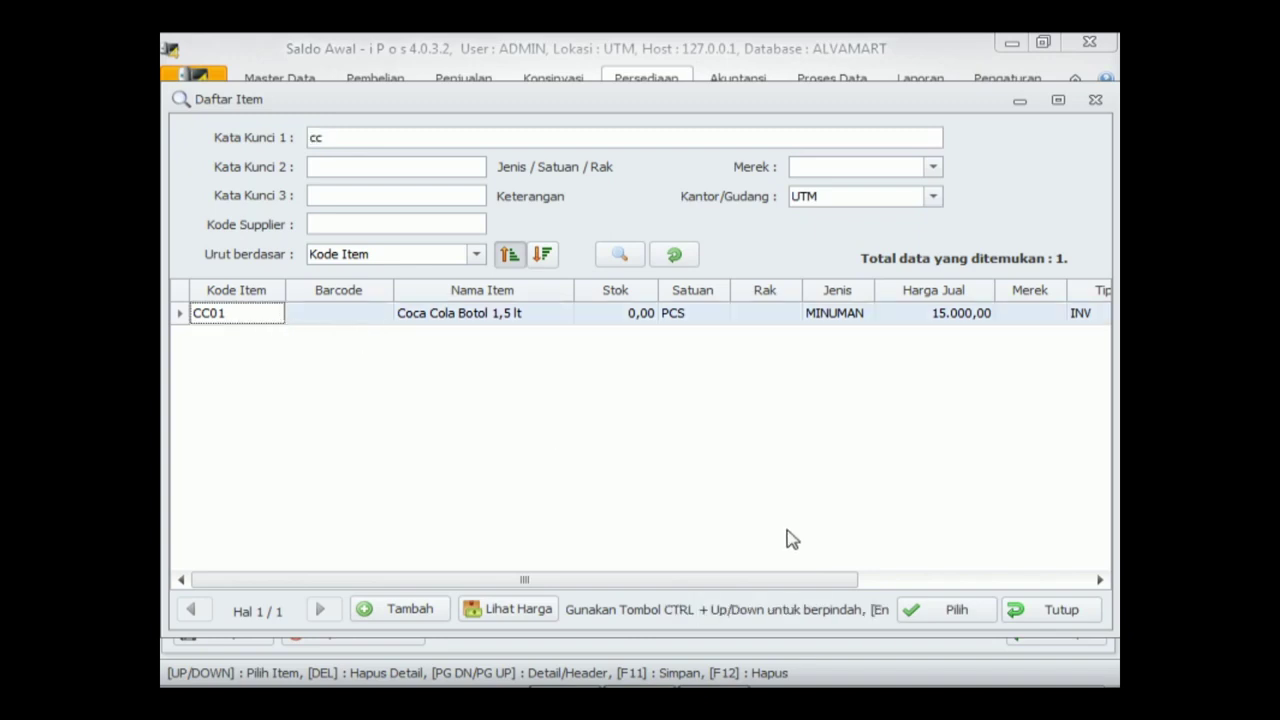
pyautogui.click(943, 609)
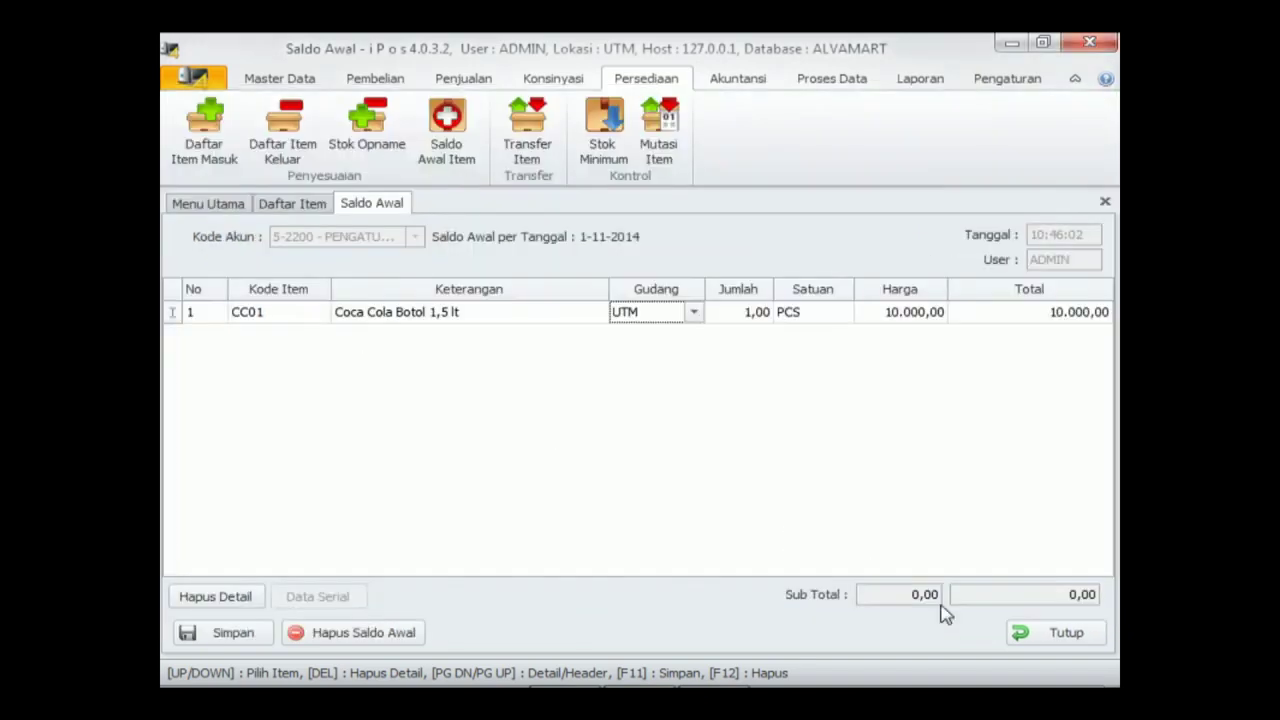
# Step: Set the quantity of Coca Cola Botol 1,5 lt to 10 and save the opening balance
pyautogui.click(740, 312)
pyautogui.moveTo(746, 314); pyautogui.dragTo(775, 318)
pyautogui.write('1')
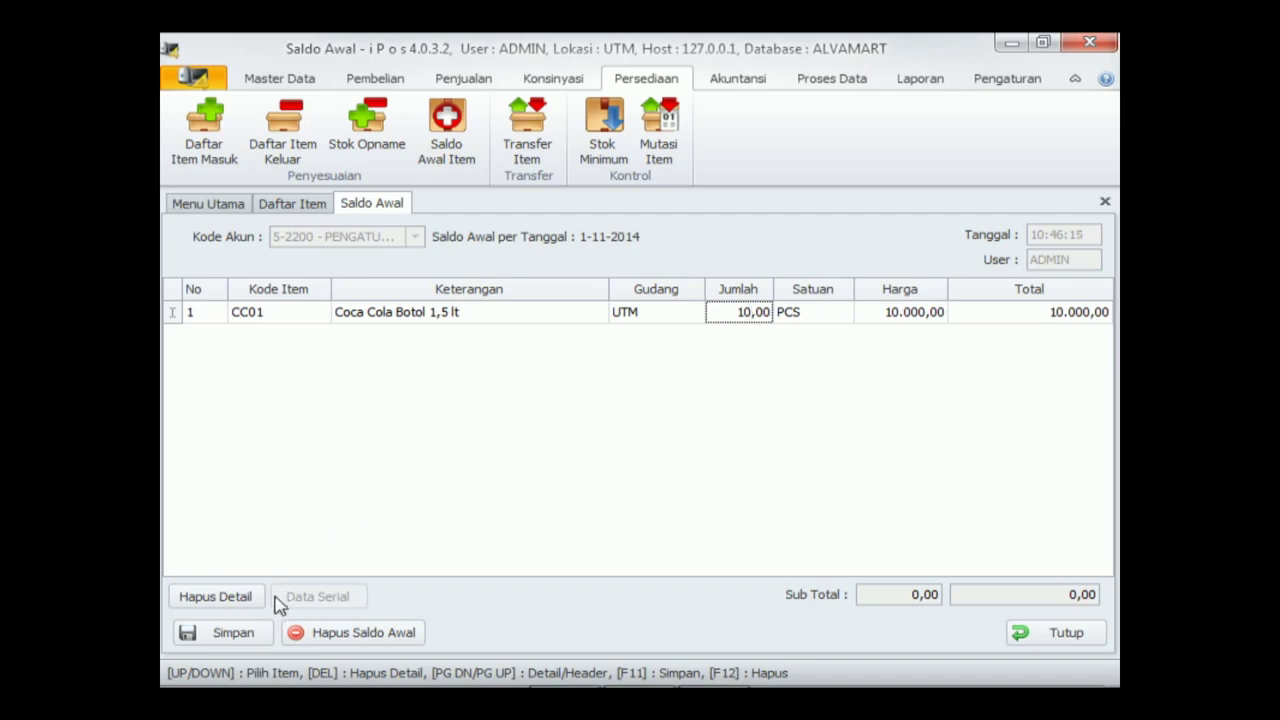
pyautogui.click(250, 637)
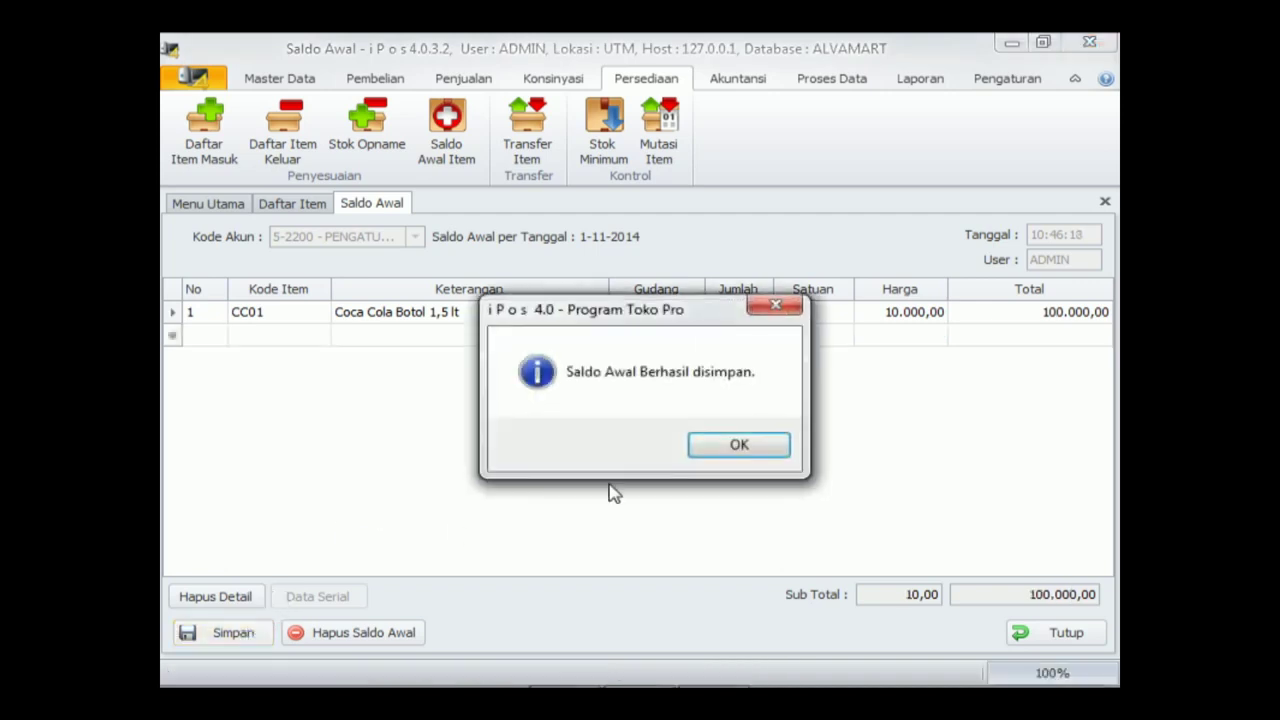
pyautogui.click(737, 444)
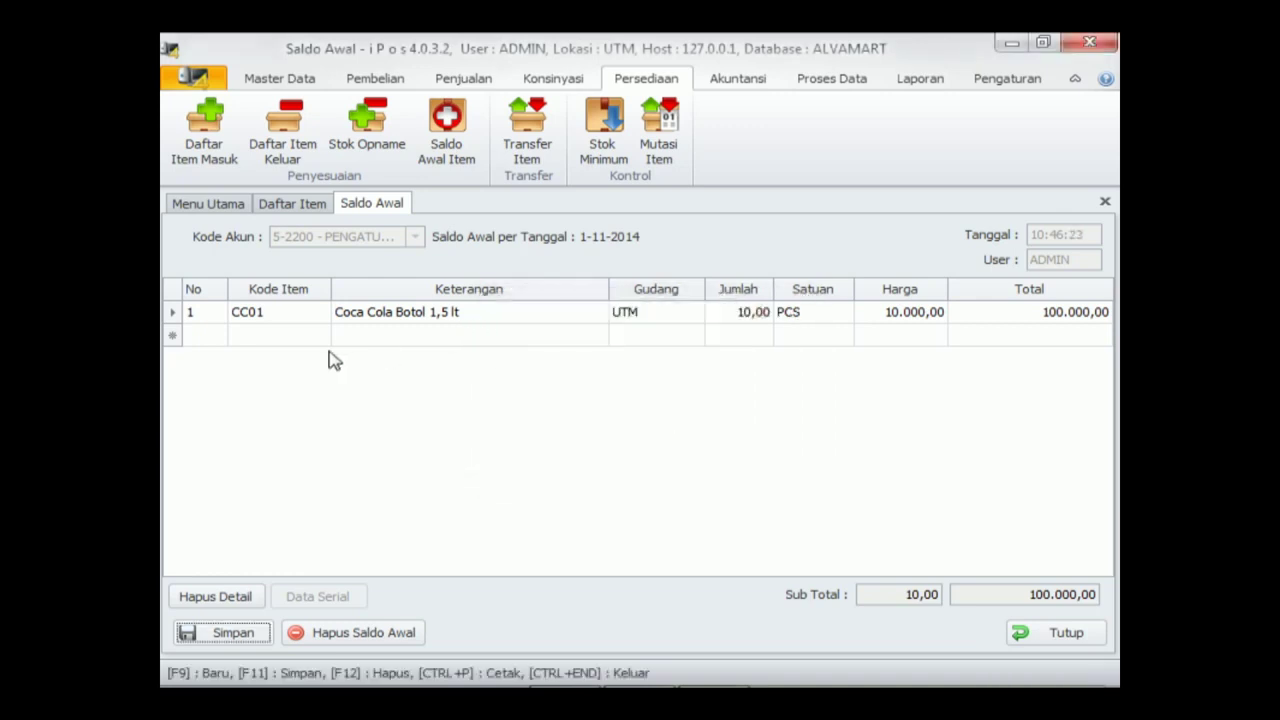
# Step: Search for "fnt" in the second row and add item FNT01, FANTA BOTOL 1,5 Lt, to the opening balance
pyautogui.click(297, 334)
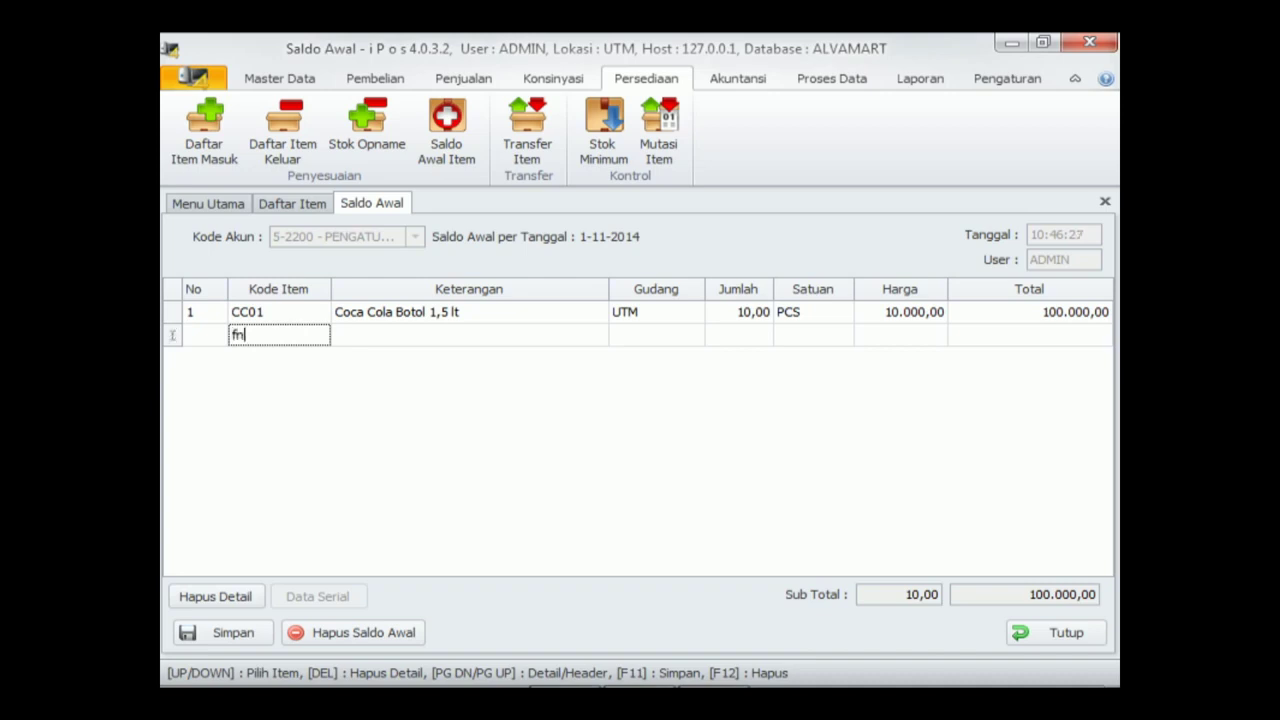
pyautogui.write('fnt')
pyautogui.press('Return')
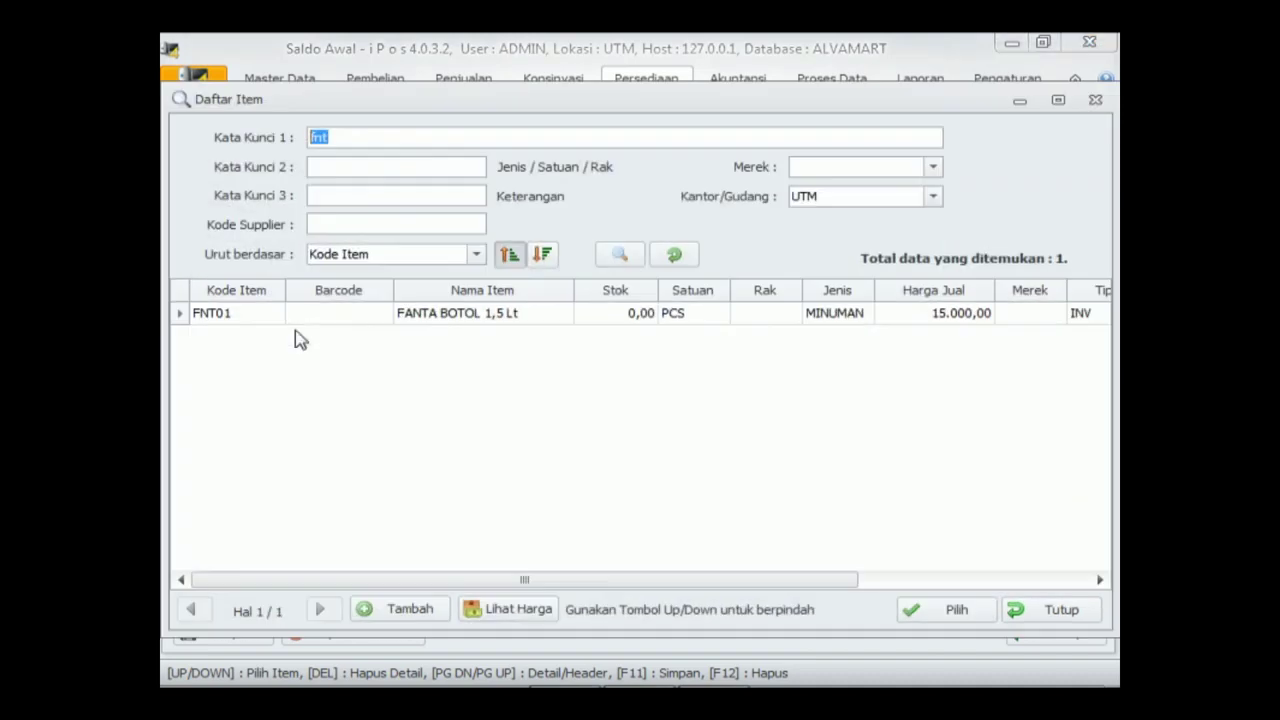
pyautogui.click(428, 317)
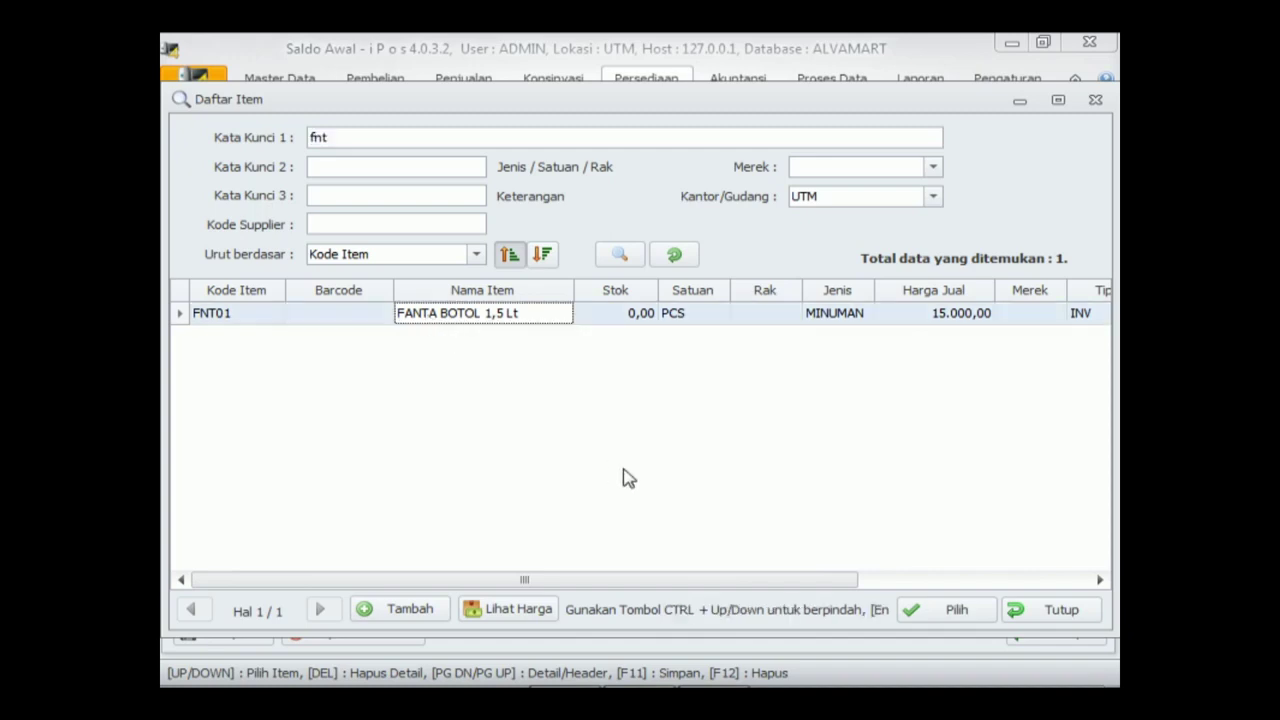
pyautogui.click(946, 610)
# Step: Set the quantity of FANTA BOTOL 1,5 Lt to 10 and save the opening balance
pyautogui.click(750, 342)
pyautogui.moveTo(745, 340); pyautogui.dragTo(778, 340)
pyautogui.write('10,0')
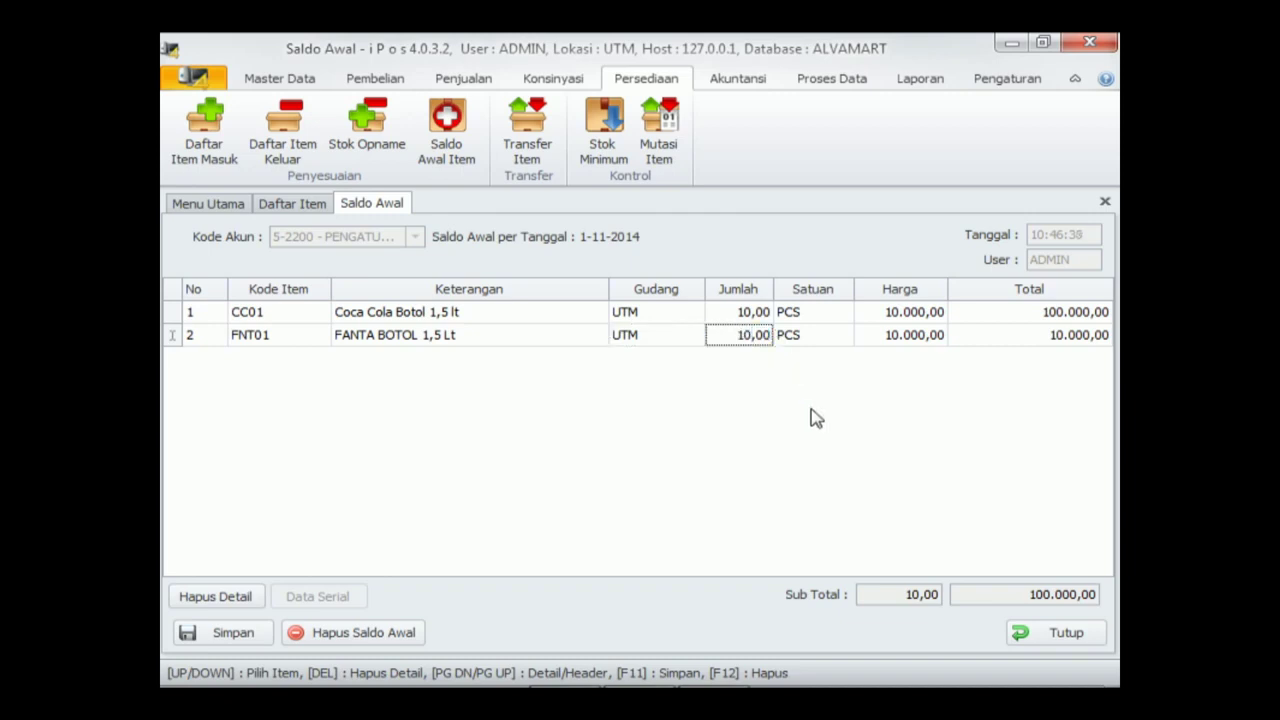
pyautogui.write('0')
pyautogui.press('Return')
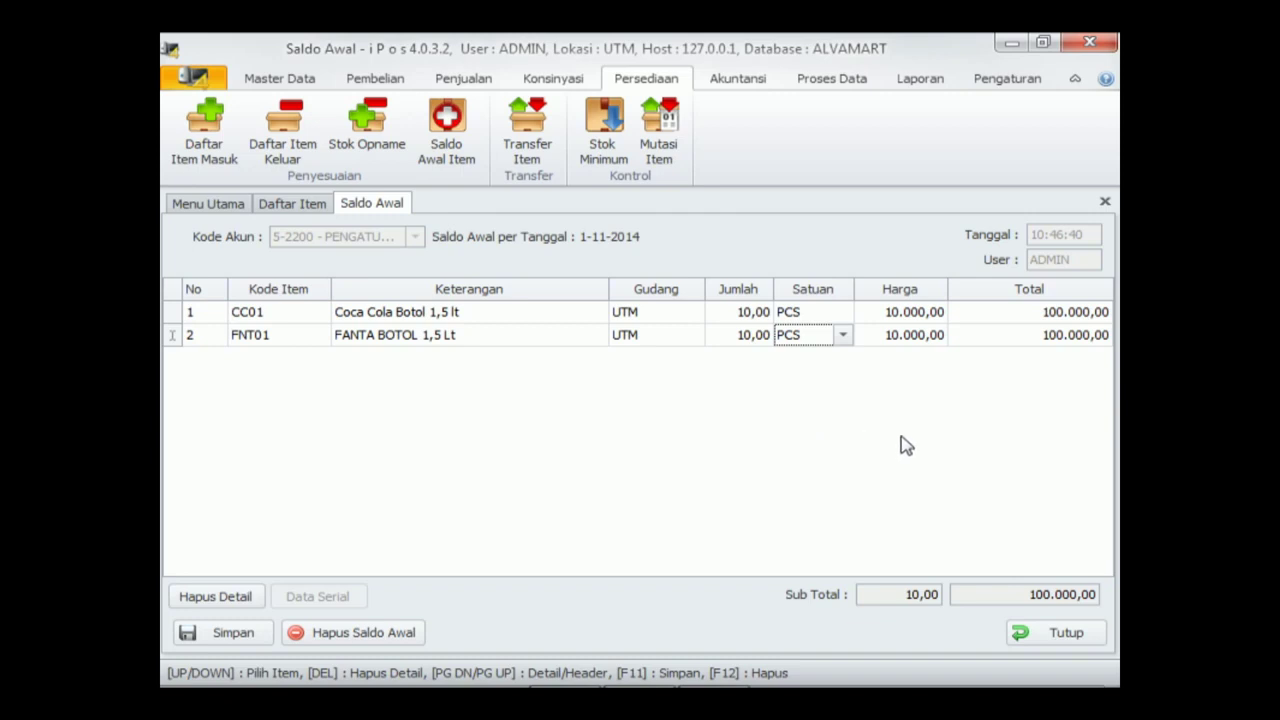
pyautogui.click(251, 636)
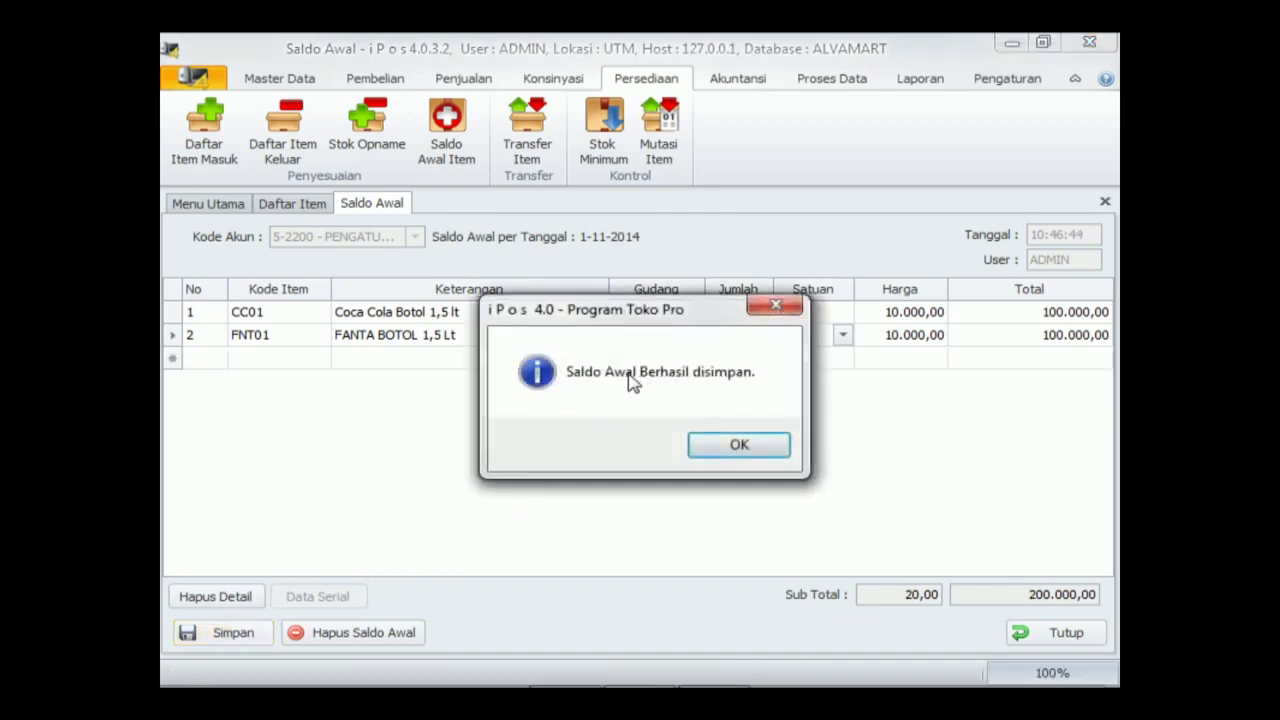
pyautogui.click(734, 447)
pyautogui.click(735, 451)
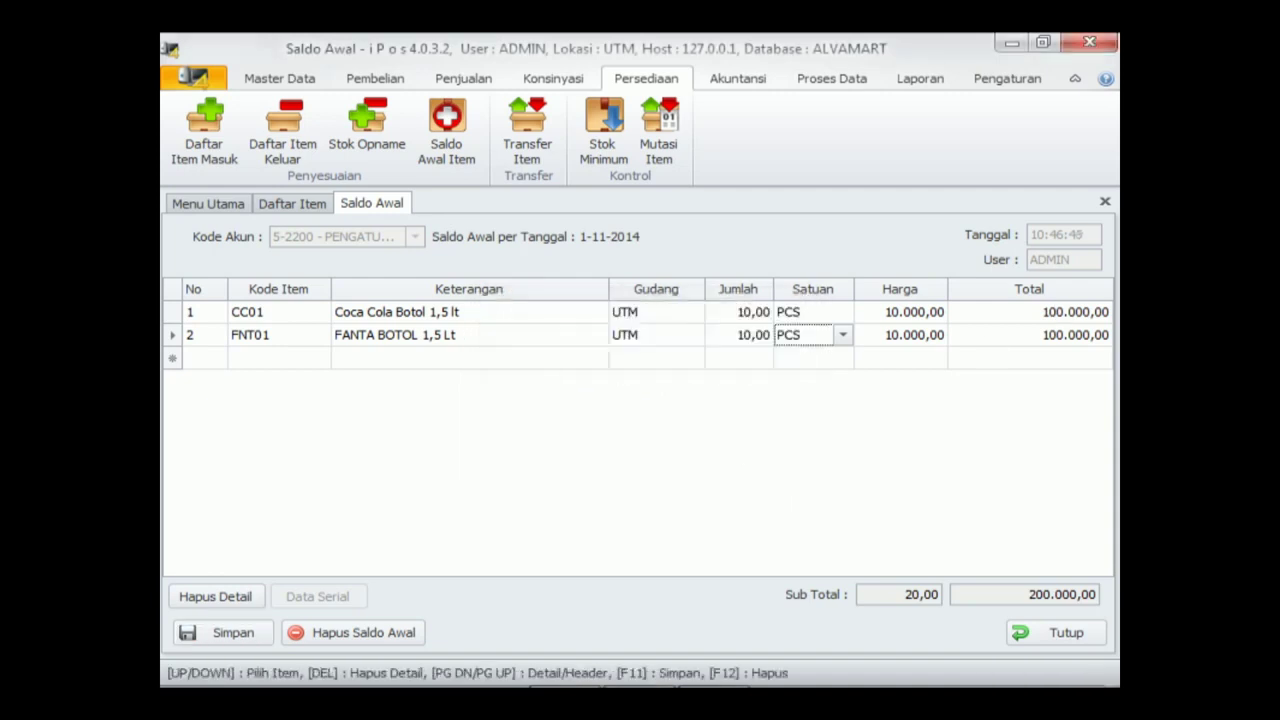
pyautogui.click(318, 205)
pyautogui.click(226, 210)
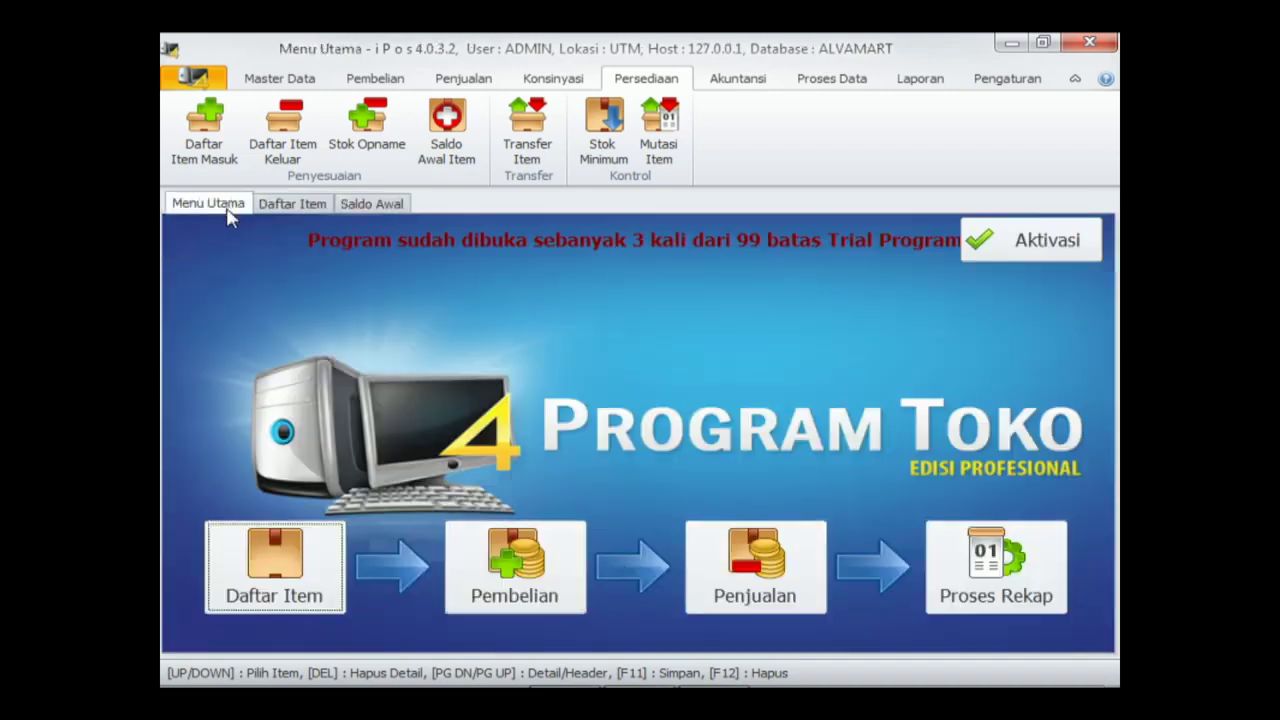
pyautogui.click(286, 207)
pyautogui.click(372, 208)
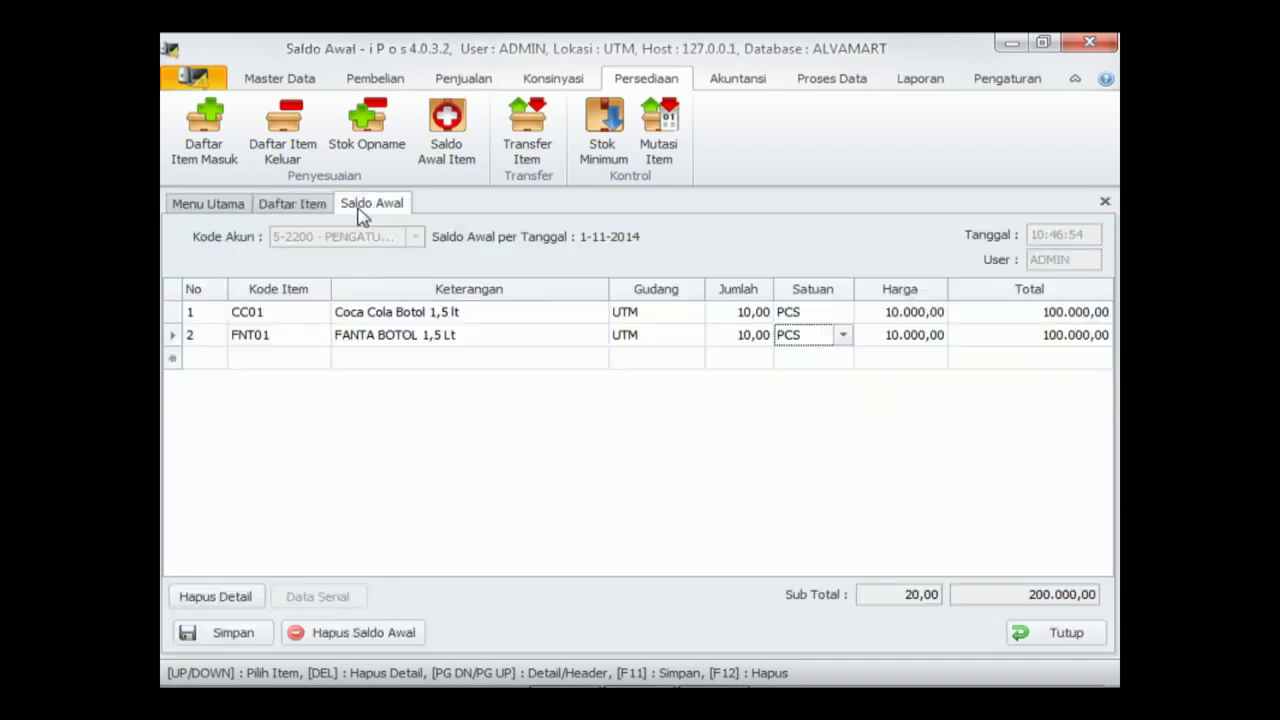
# Step: Close the opening balance entry, saving the last changes
pyautogui.click(1102, 200)
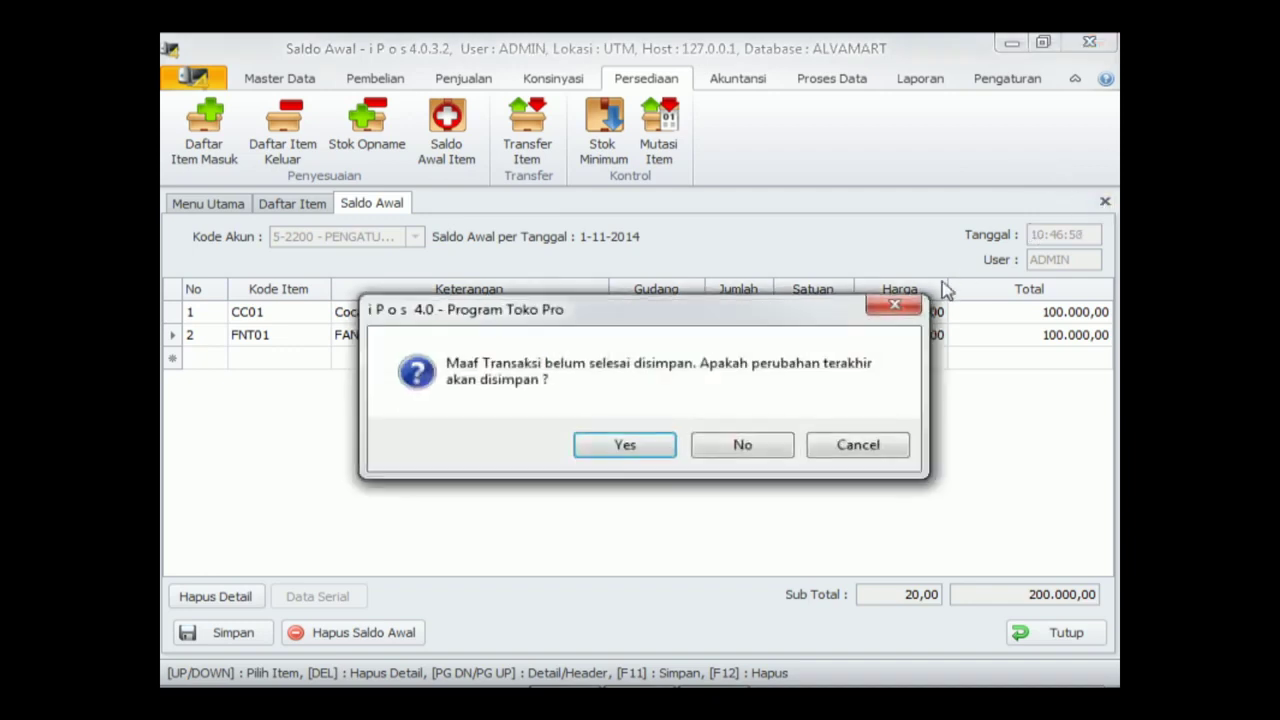
pyautogui.click(646, 446)
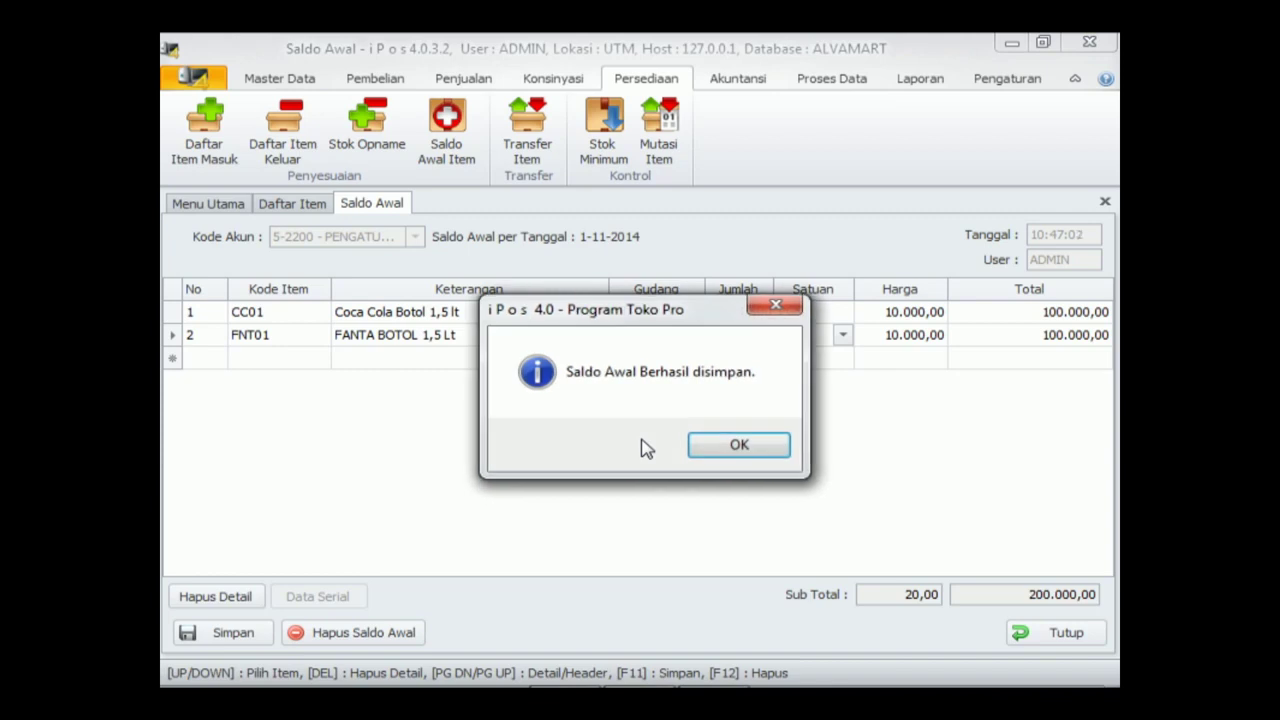
pyautogui.click(737, 446)
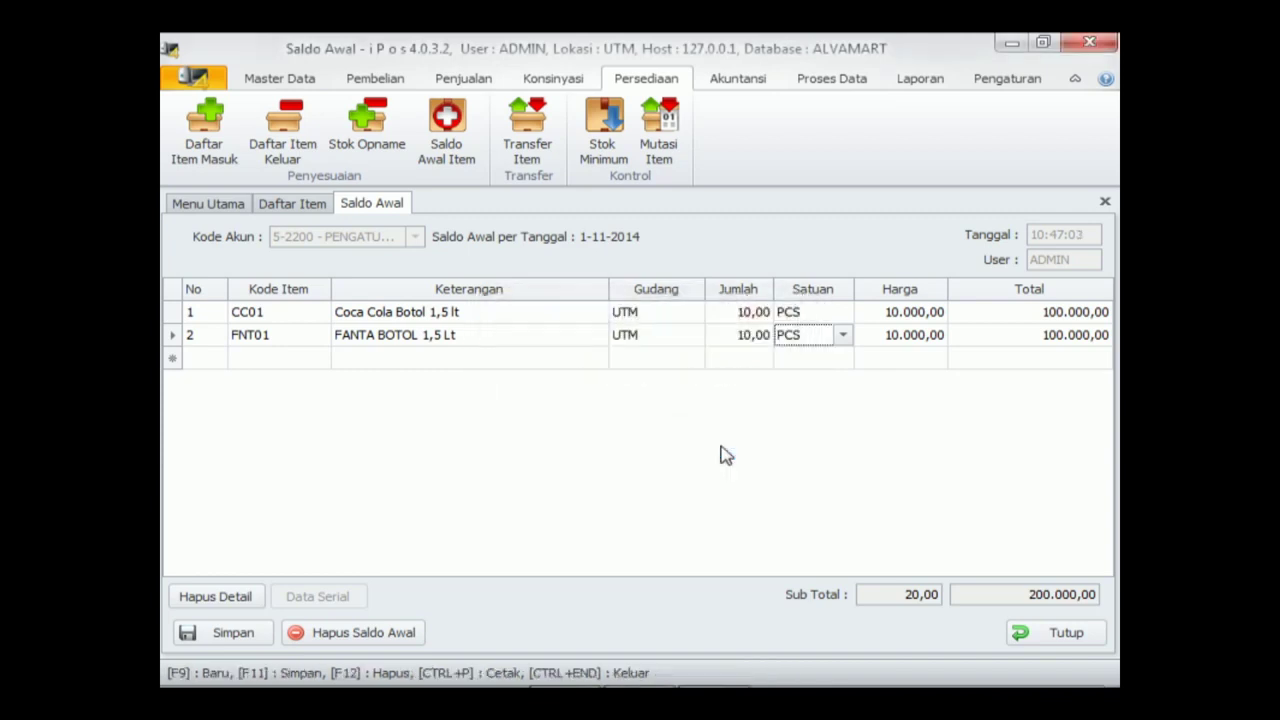
pyautogui.click(1105, 202)
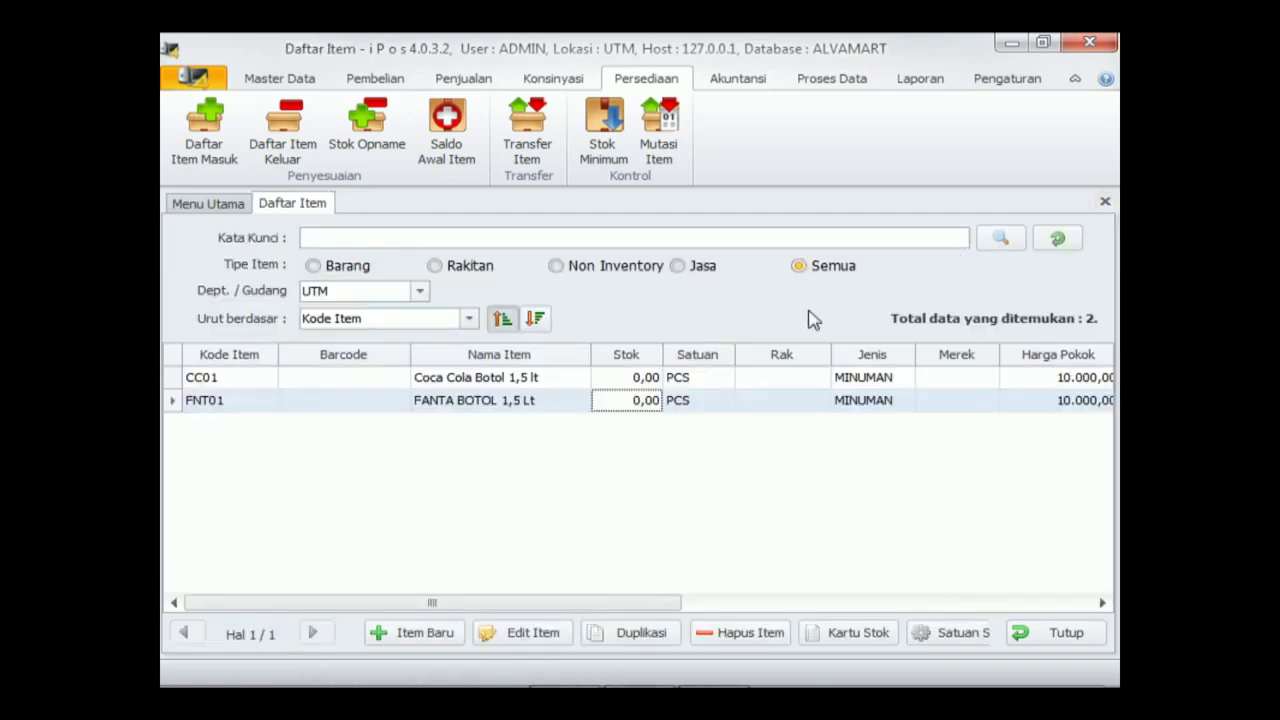
# Step: Refresh the item list and check the stock of CC01 and FNT01
pyautogui.click(520, 403)
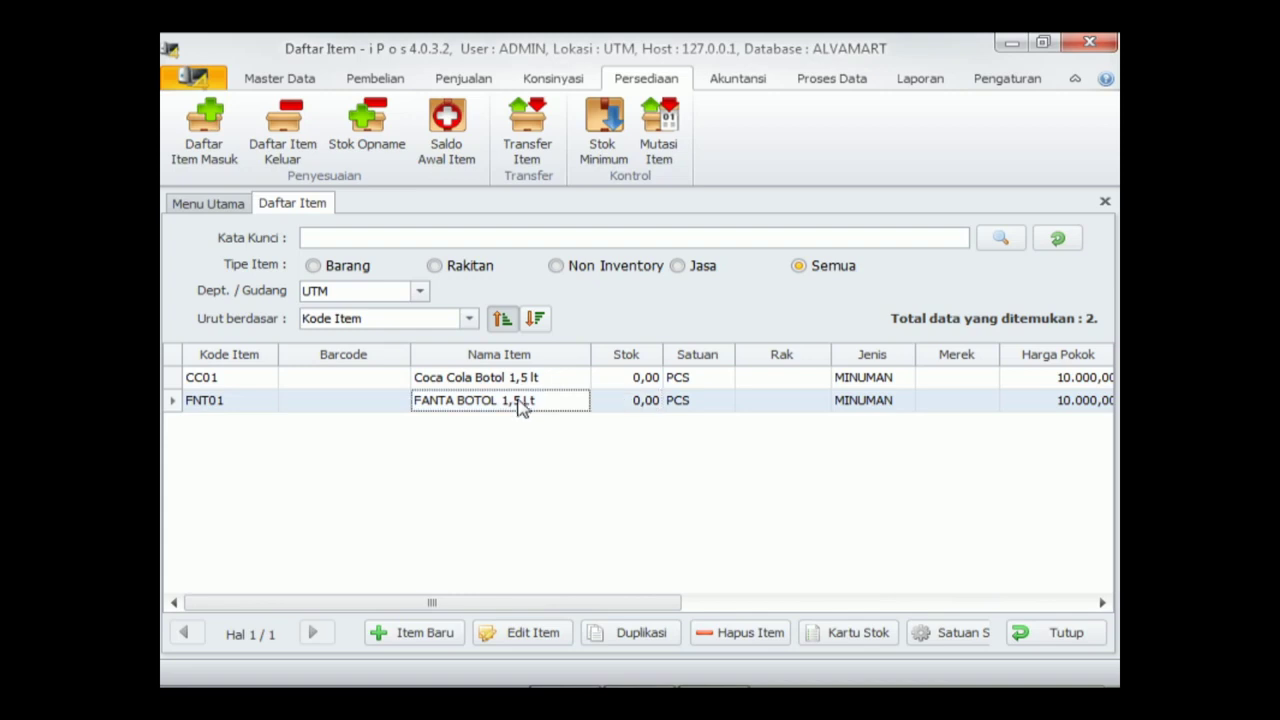
pyautogui.click(640, 402)
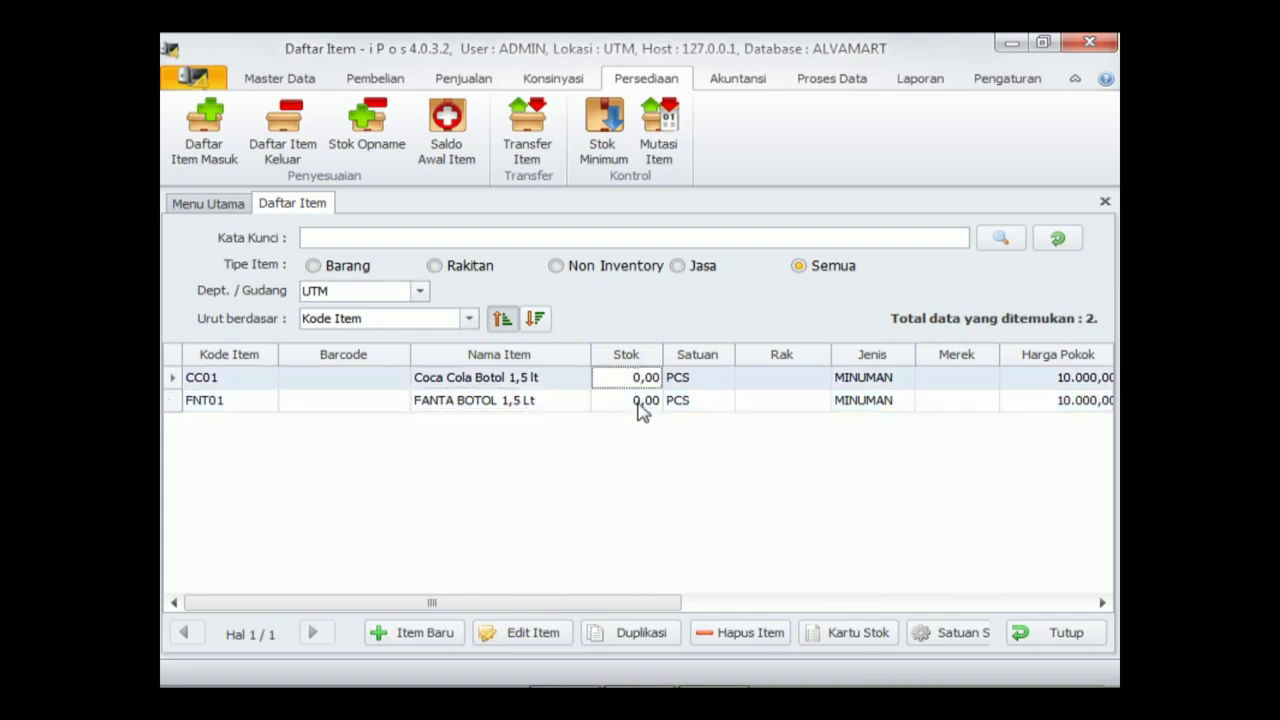
pyautogui.click(639, 380)
pyautogui.click(1057, 244)
pyautogui.click(640, 384)
pyautogui.click(640, 401)
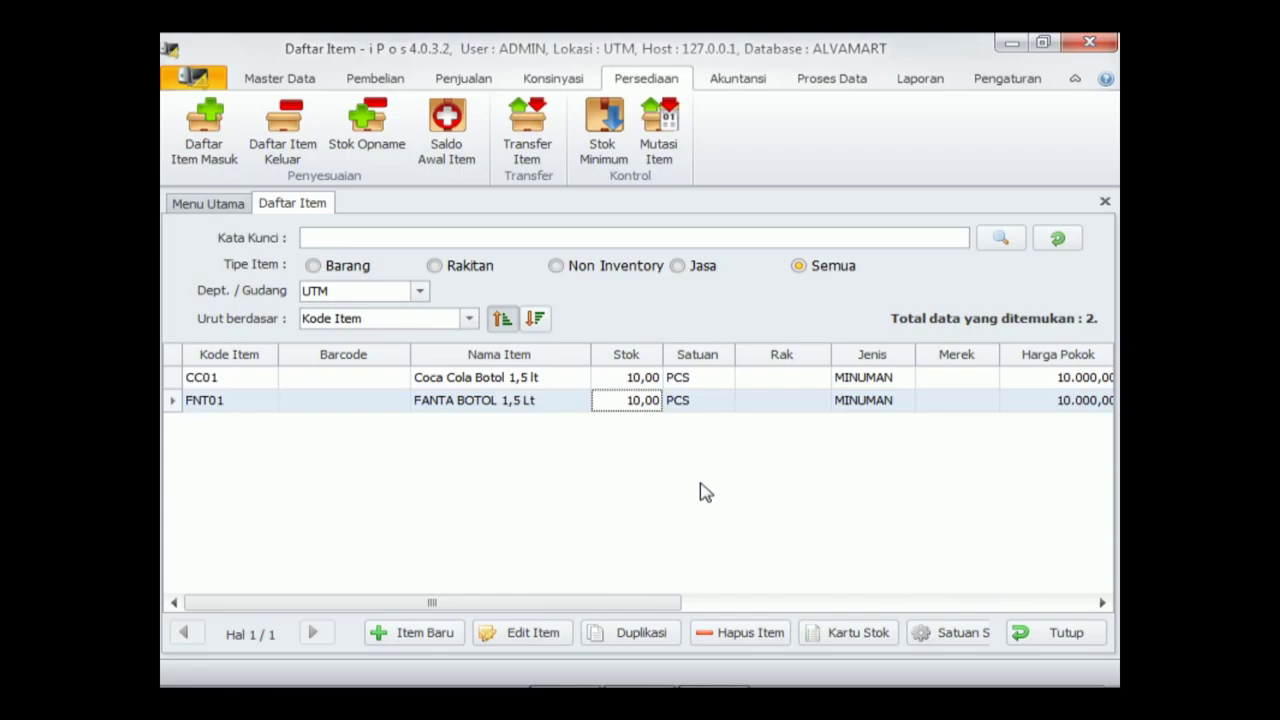
# Step: Switch to the Excel workbook Data Barang Sample Ipos4 C and examine the rows for the two BERAS SIPULEN items
pyautogui.hotkey('alt', 'Tab')
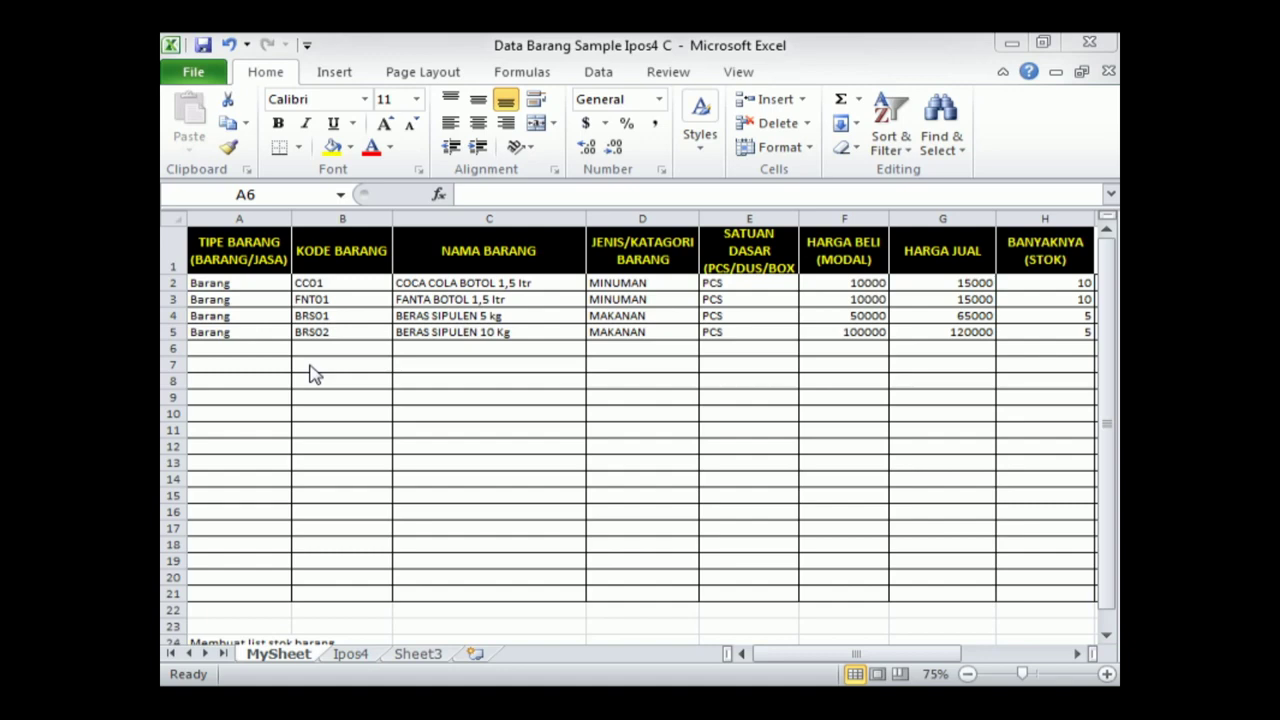
pyautogui.click(287, 351)
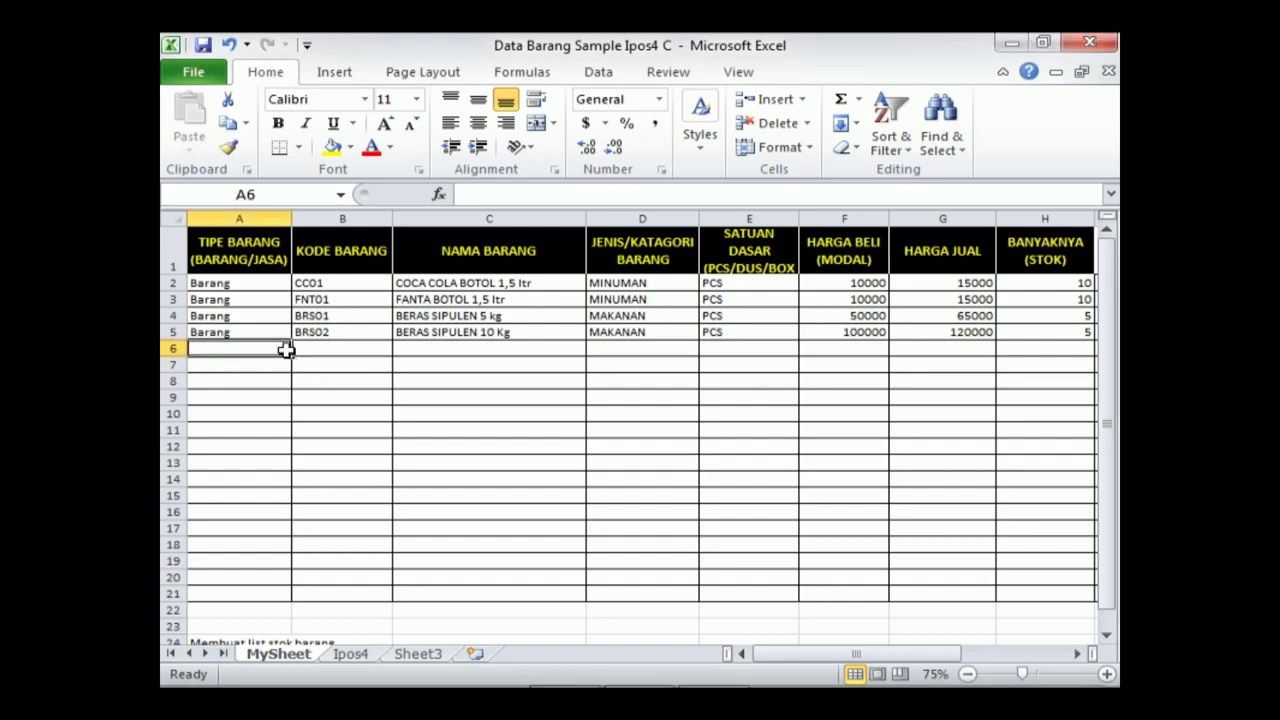
pyautogui.click(277, 317)
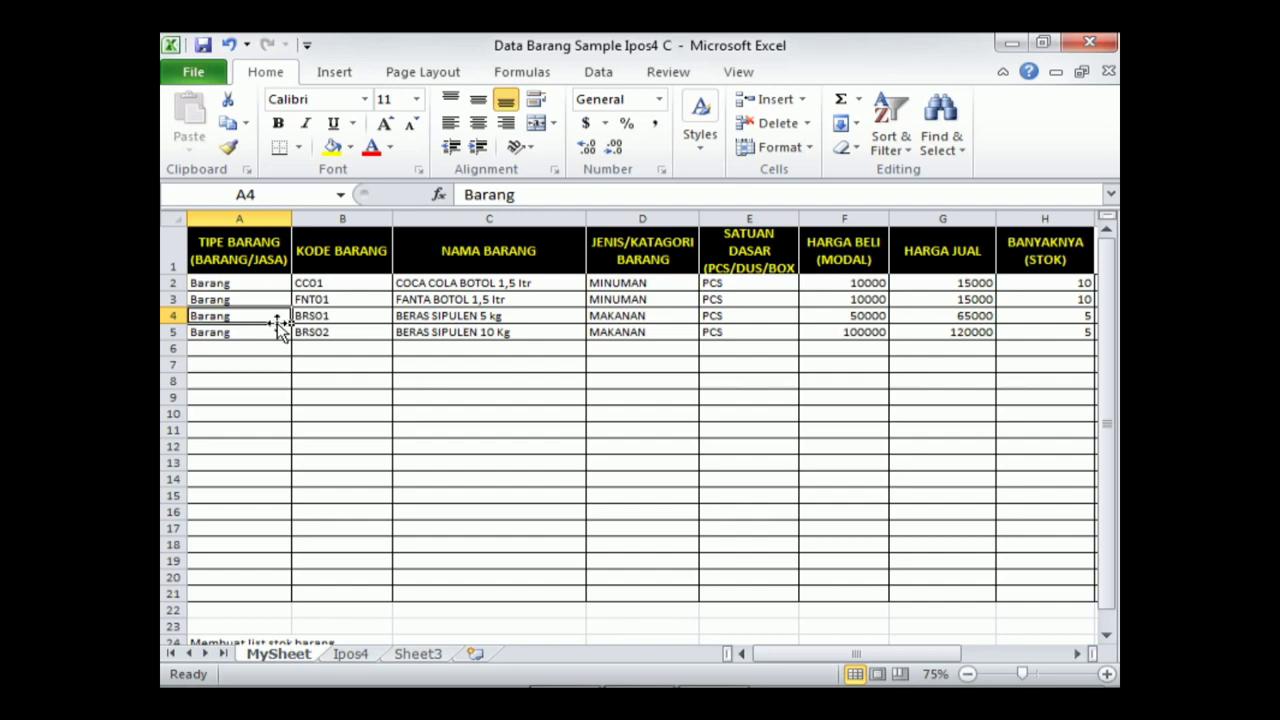
pyautogui.click(277, 330)
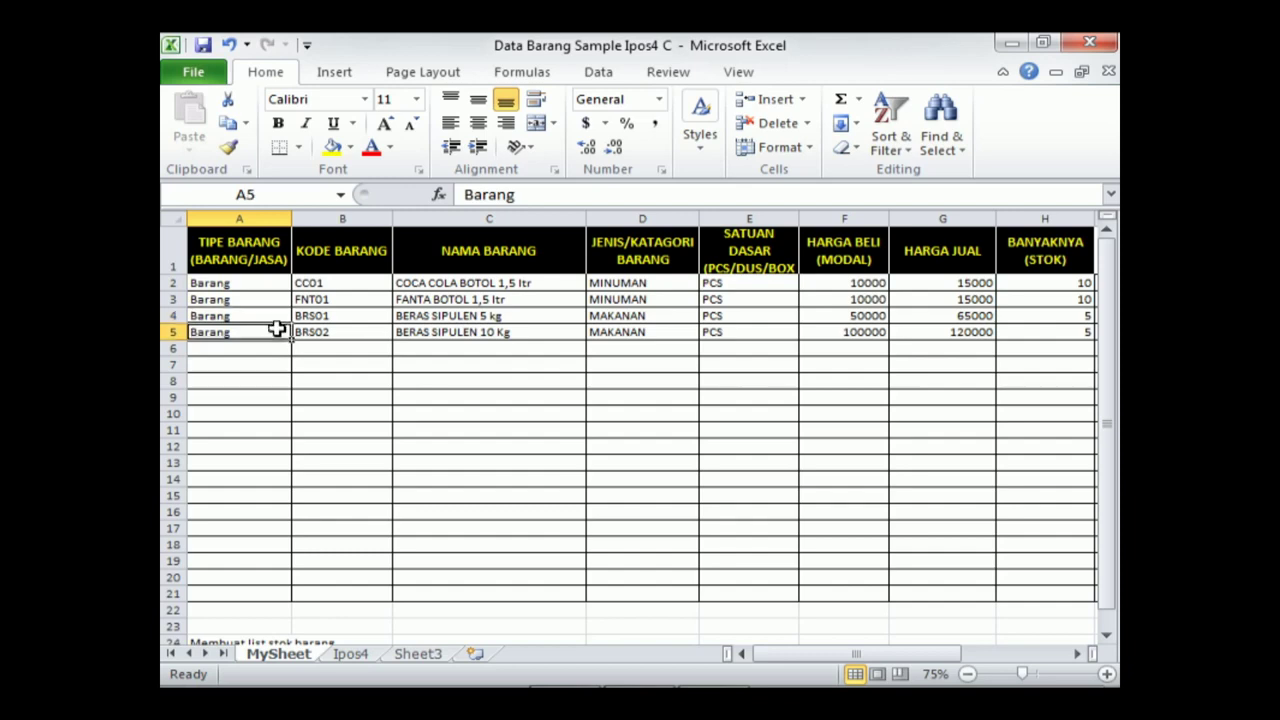
pyautogui.click(518, 316)
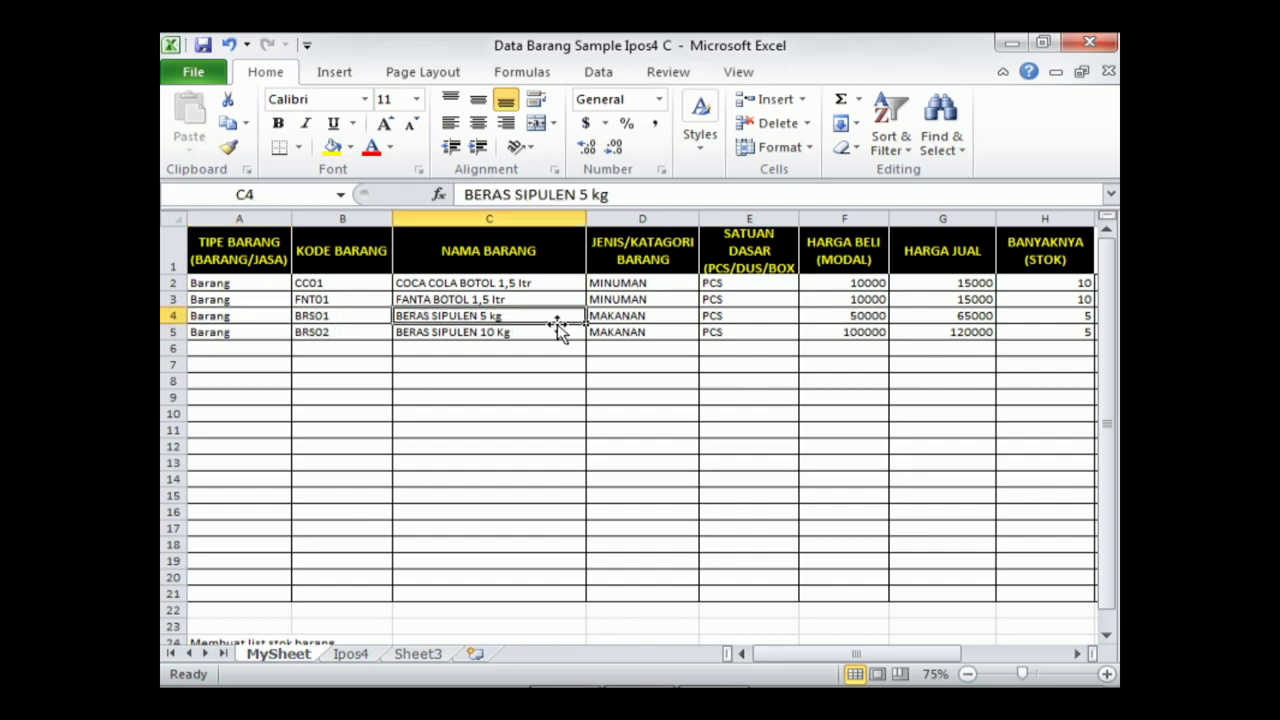
pyautogui.click(537, 334)
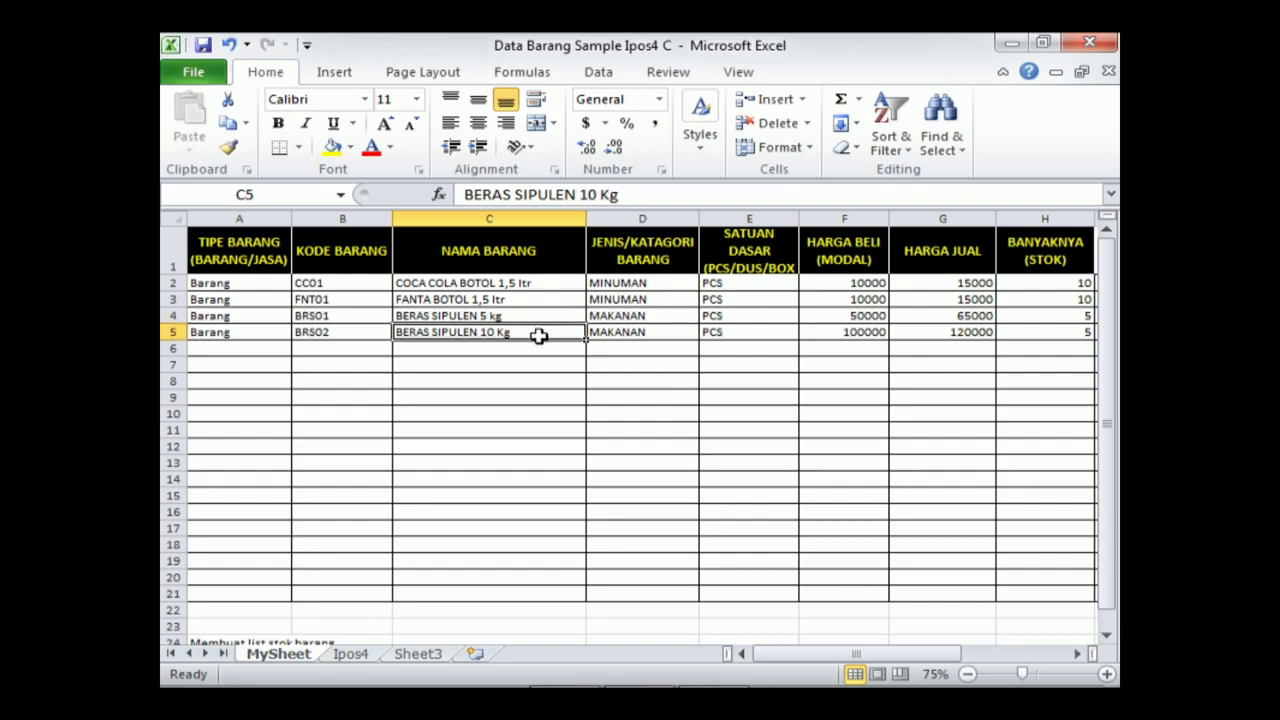
pyautogui.click(481, 316)
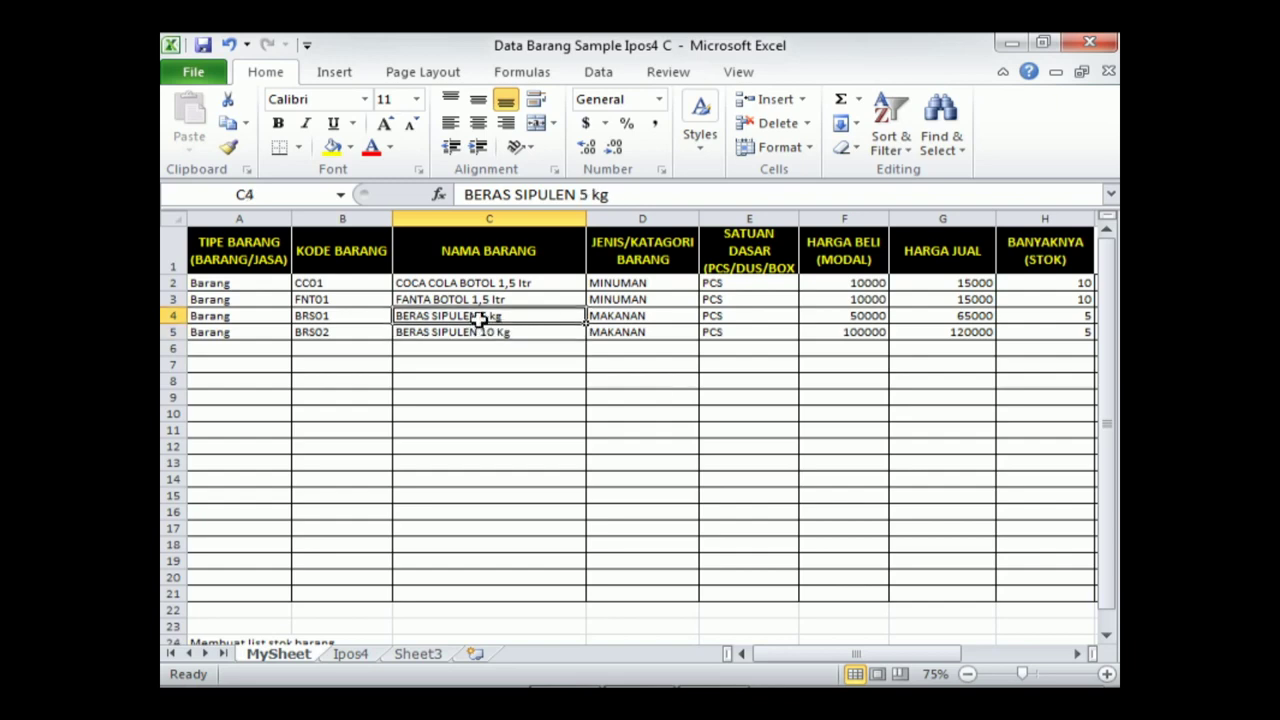
pyautogui.click(277, 317)
# Step: Switch back to iPos and start a new item record of type Barang (INV)
pyautogui.hotkey('alt', 'Tab')
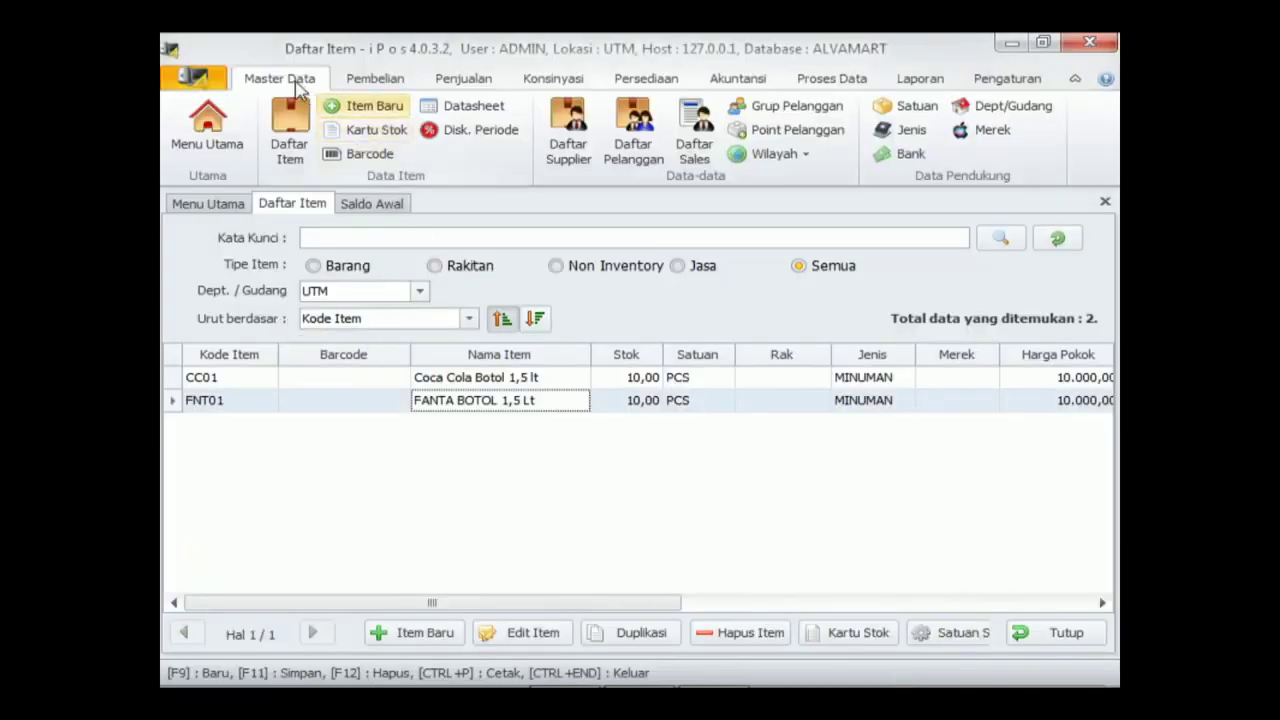
pyautogui.click(368, 108)
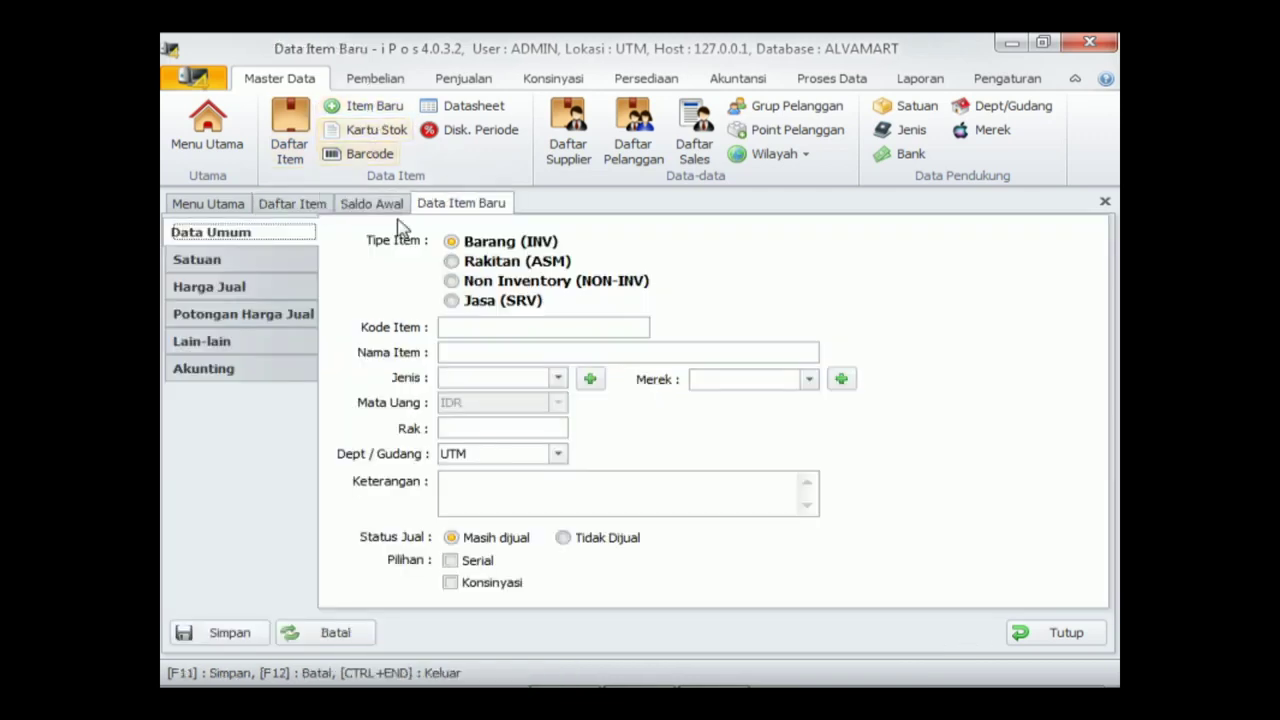
pyautogui.click(449, 248)
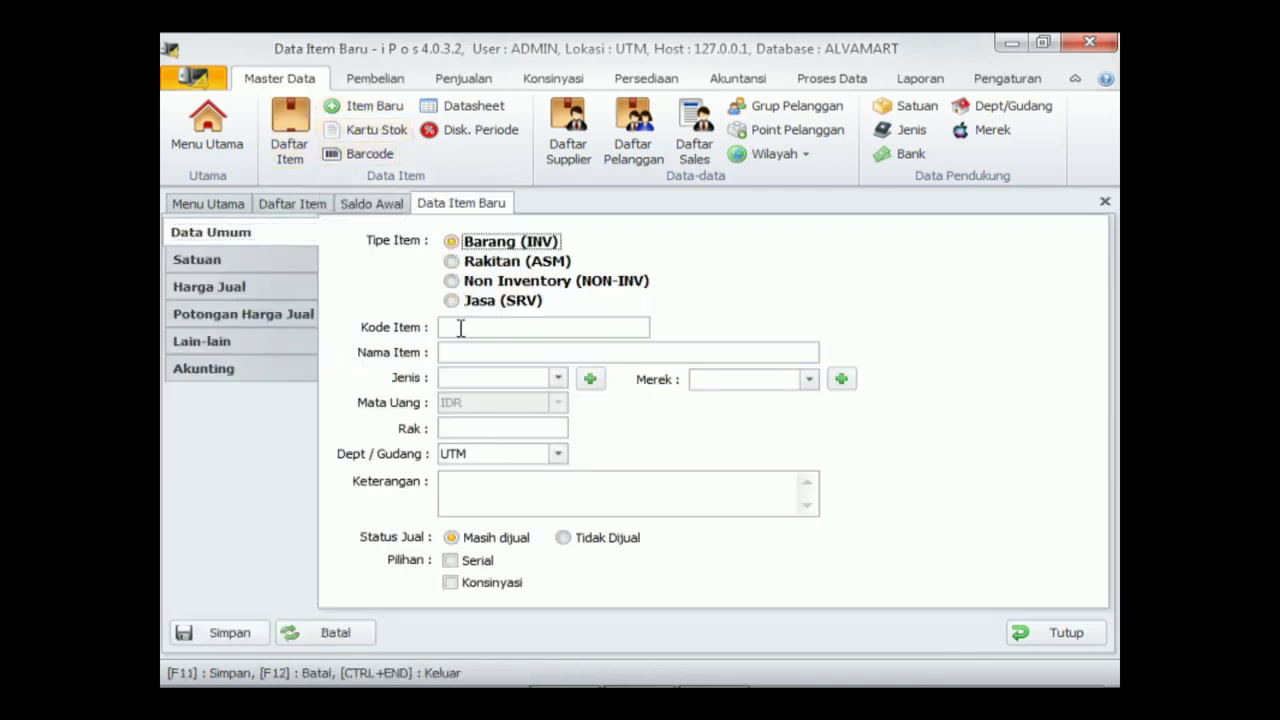
# Step: Look up the first BERAS SIPULEN item's code in the Excel list and enter BRS01 as the Kode Item in iPos
pyautogui.click(463, 329)
pyautogui.hotkey('alt', 'Tab')
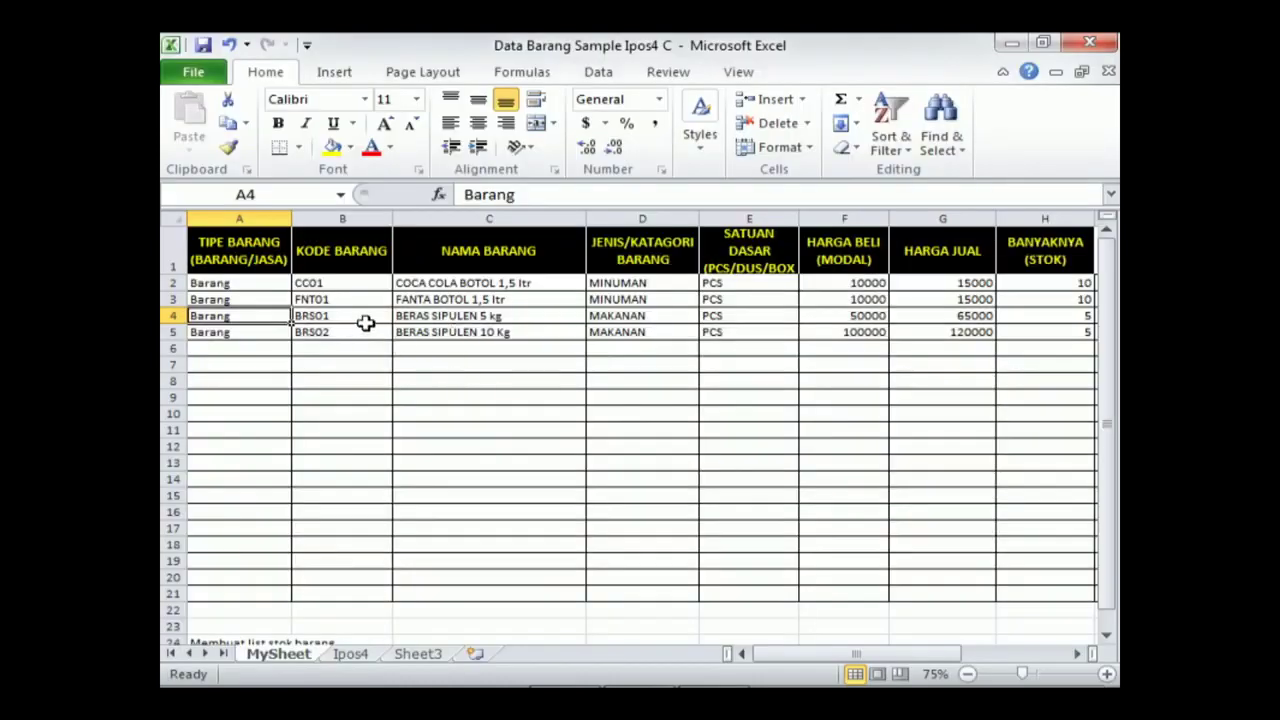
pyautogui.click(366, 322)
pyautogui.hotkey('alt', 'Tab')
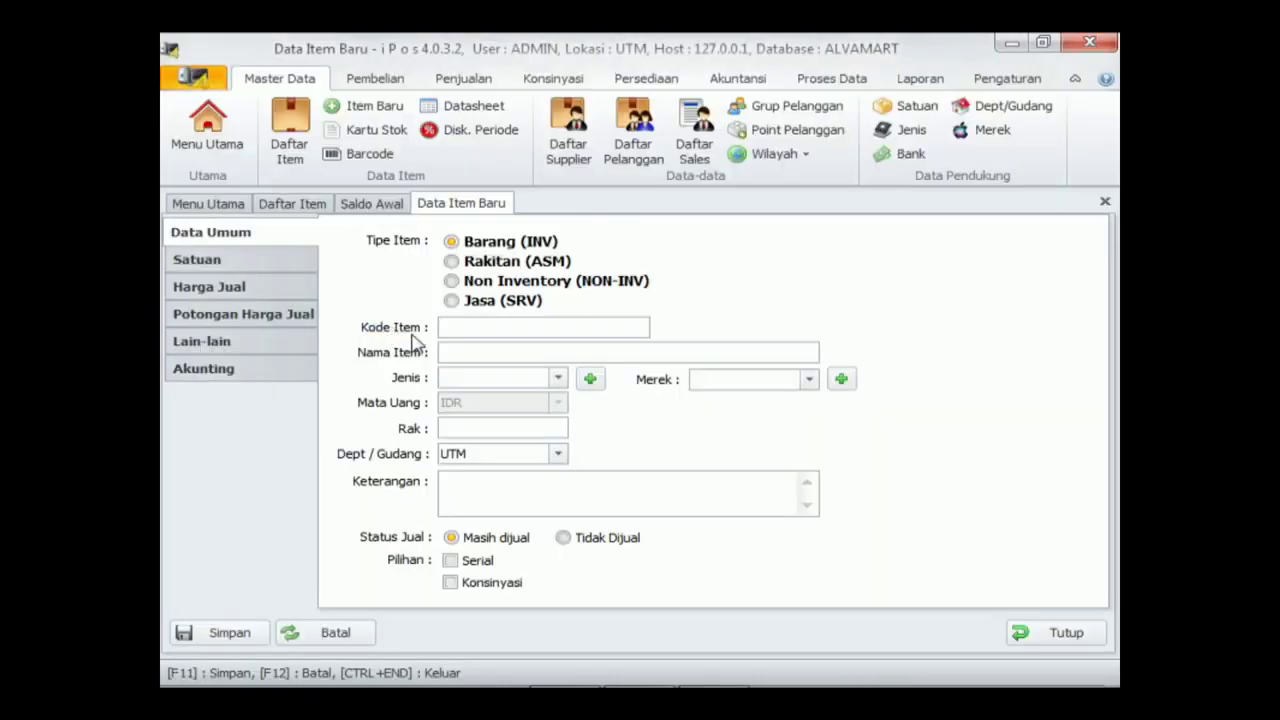
pyautogui.write('BRS01')
# Step: Check the item name in the Excel list, then name the item Beras Sipulen 5 kg in iPos and set its Jenis to MAKANAN
pyautogui.hotkey('alt', 'Tab')
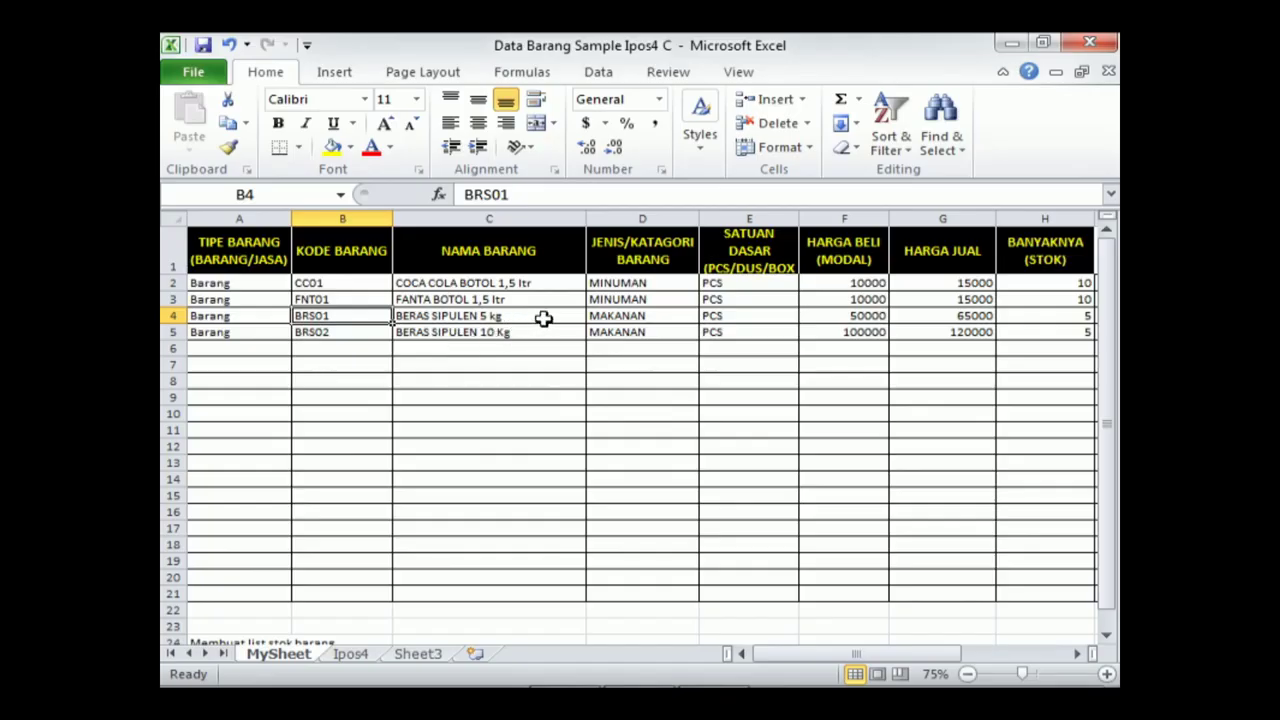
pyautogui.hotkey('alt', 'Tab')
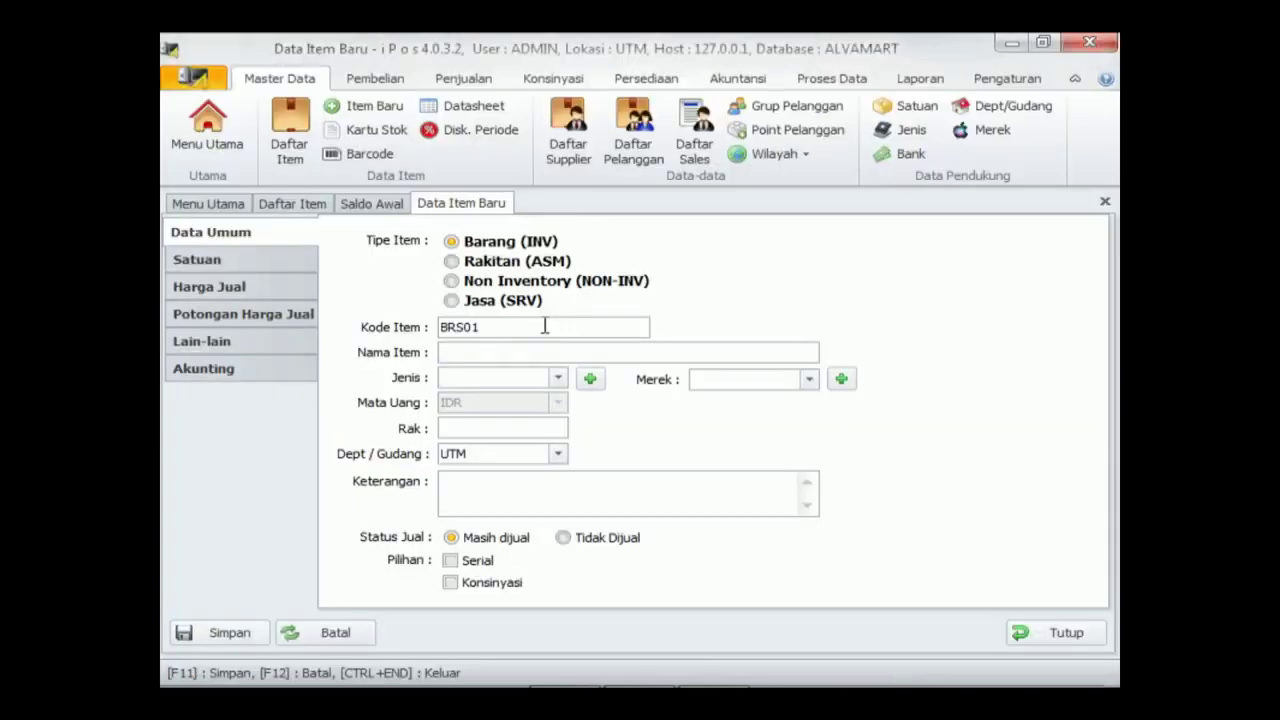
pyautogui.write('B')
pyautogui.click(558, 378)
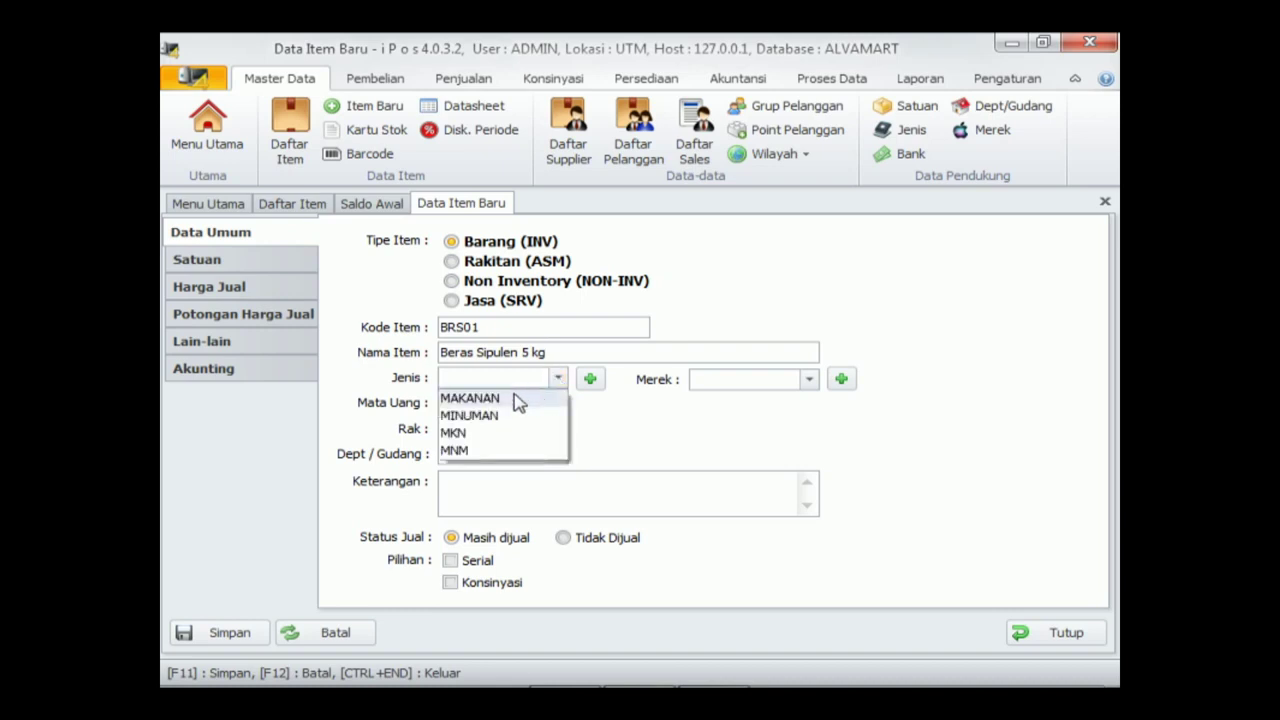
pyautogui.click(516, 399)
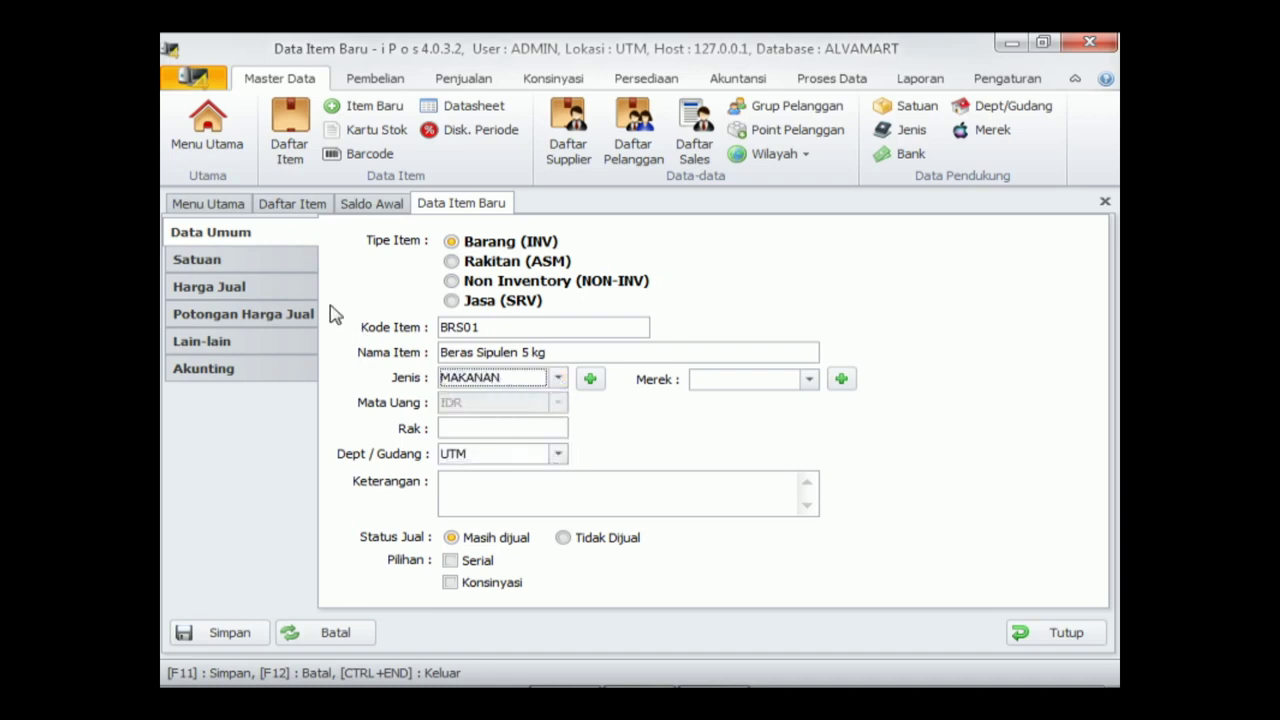
# Step: Check the unit of BRS01 in the Excel list and set its Satuan Dasar to PCS in iPos
pyautogui.click(214, 262)
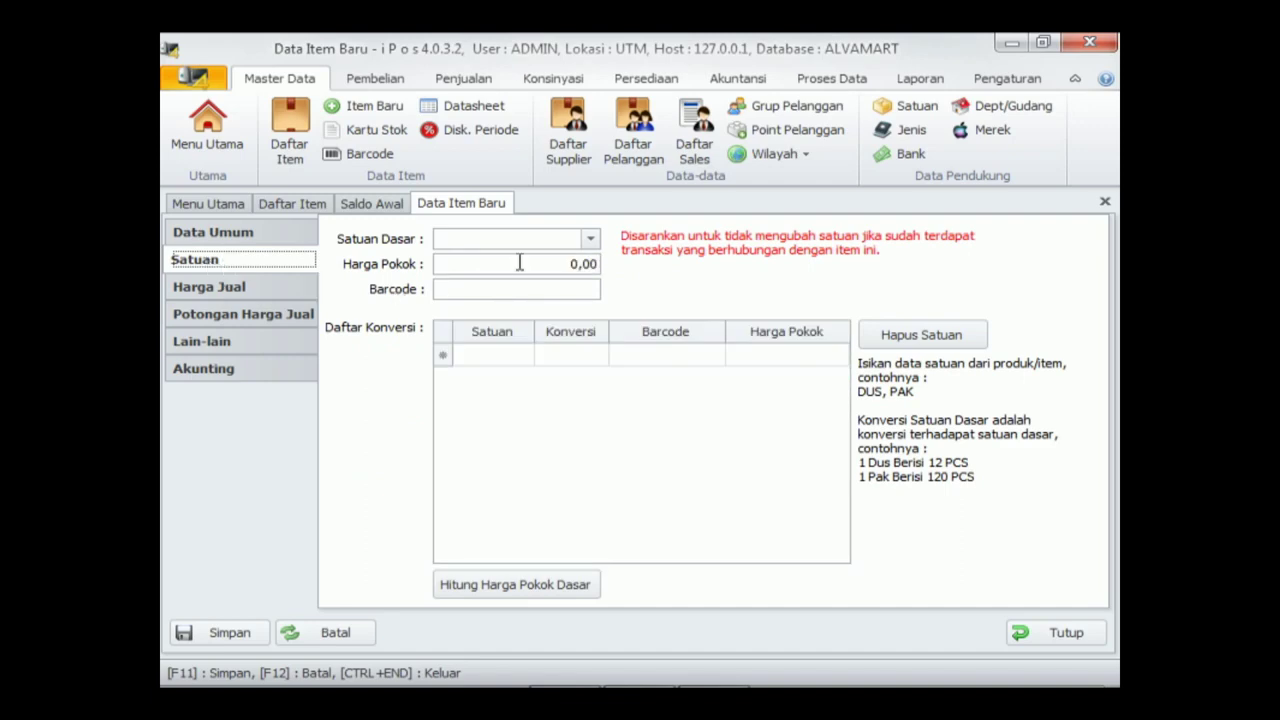
pyautogui.hotkey('alt', 'Tab')
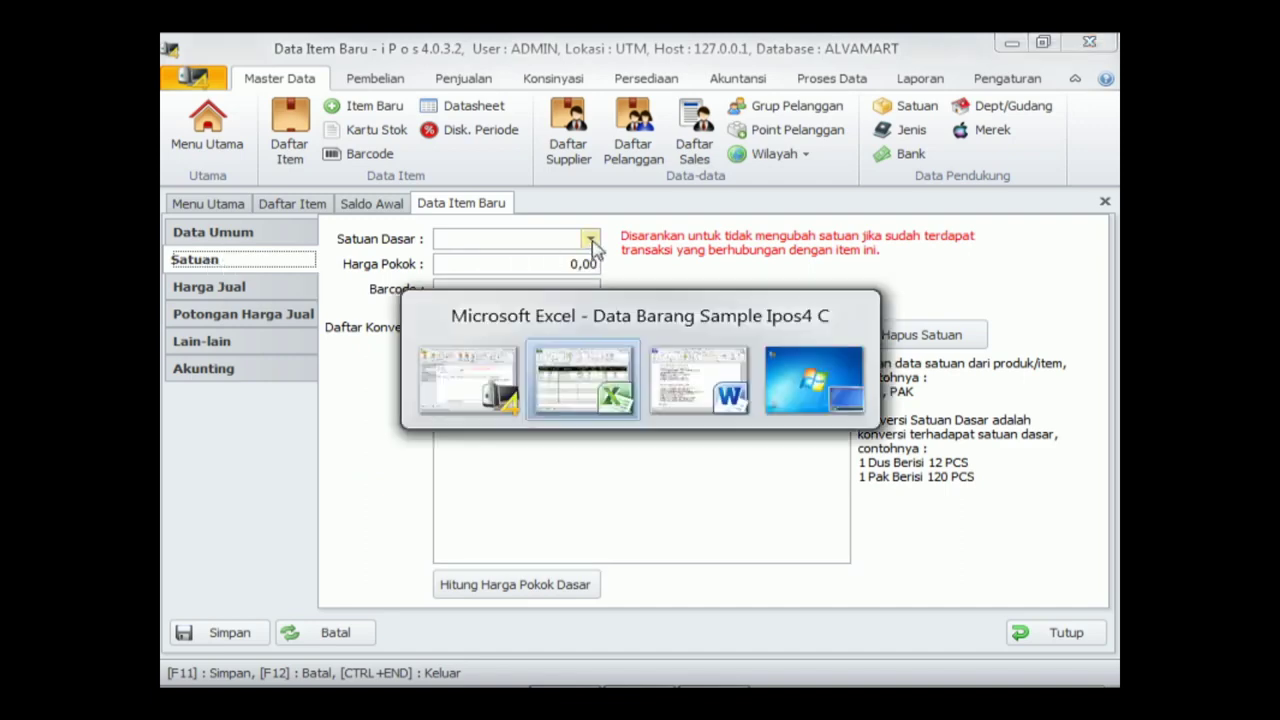
pyautogui.click(796, 316)
pyautogui.hotkey('alt', 'Tab')
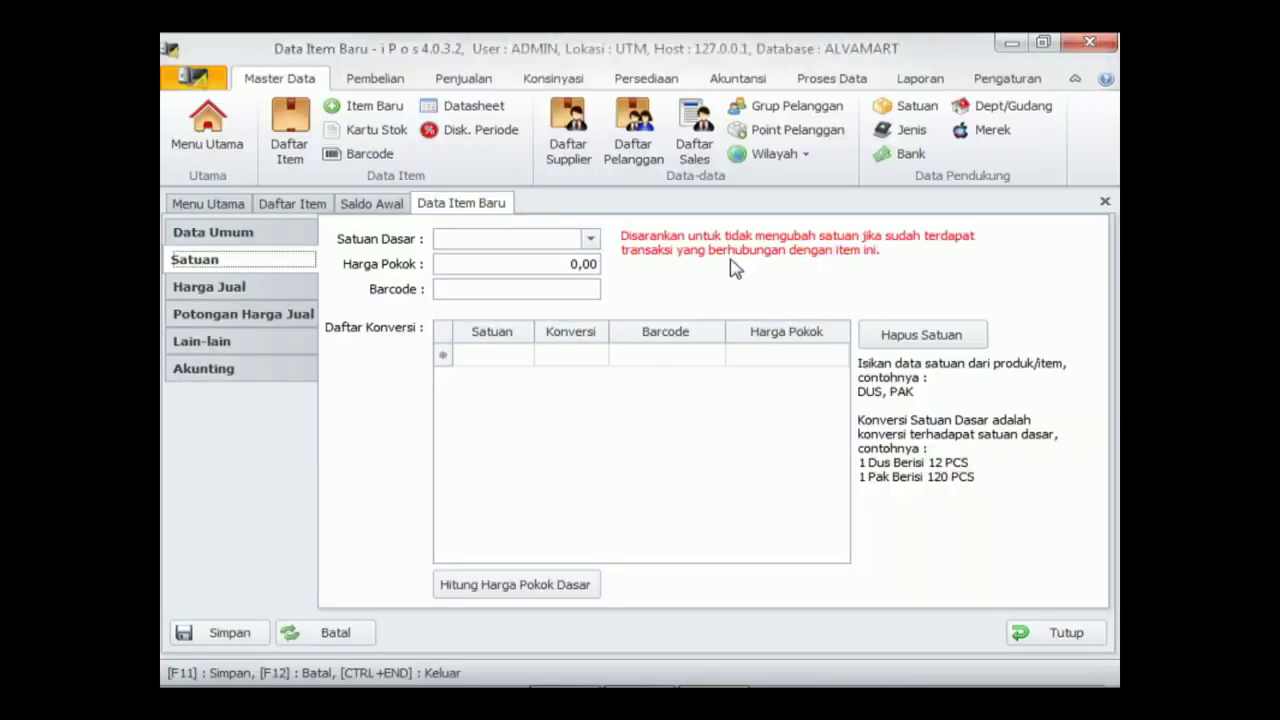
pyautogui.click(591, 241)
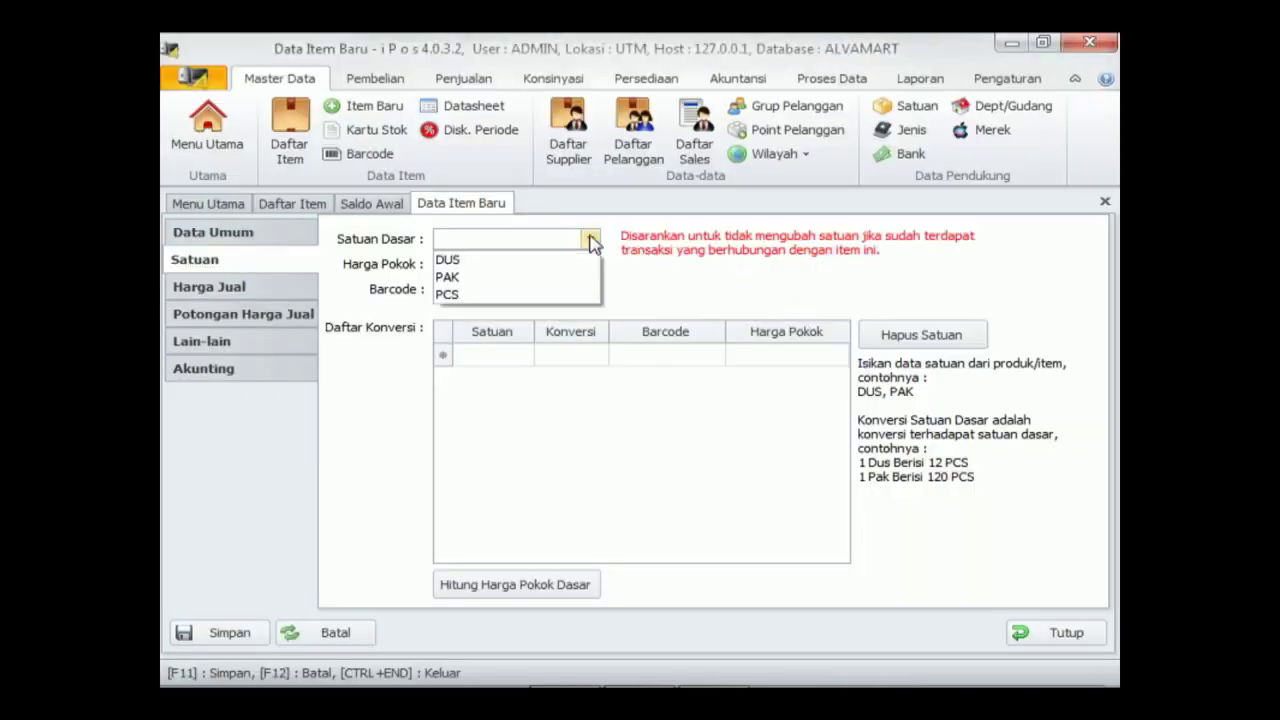
pyautogui.click(555, 293)
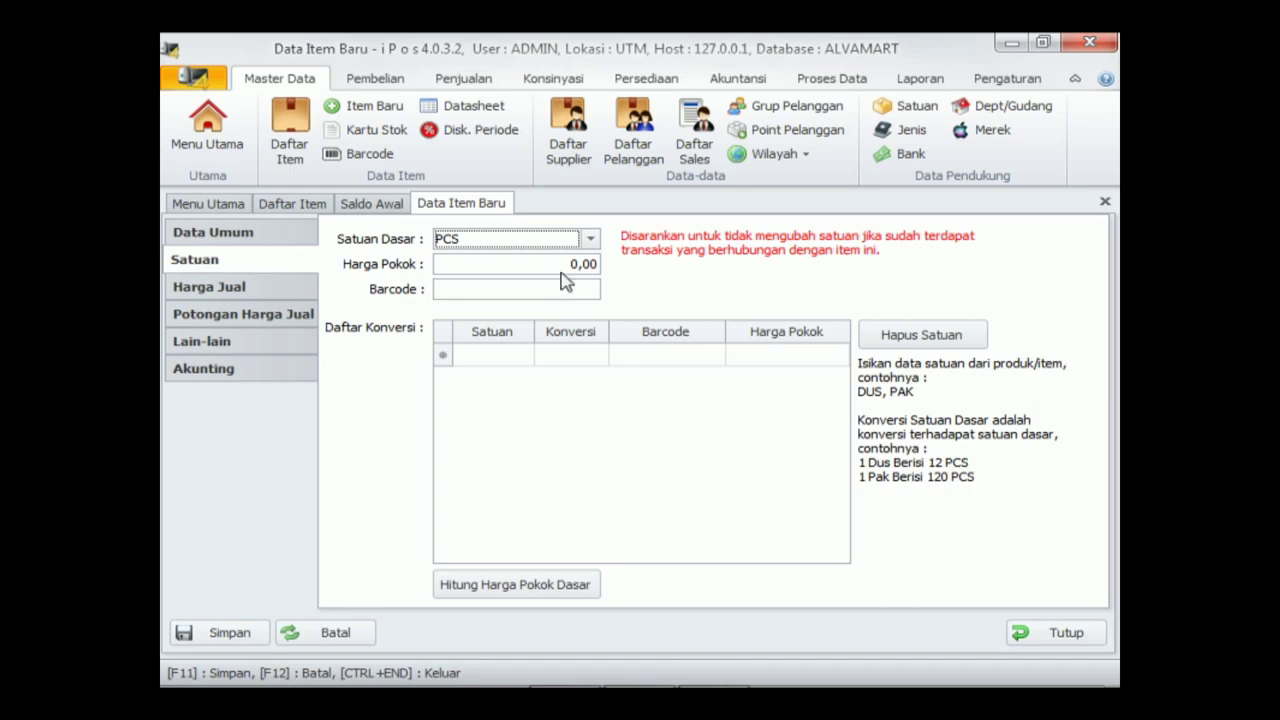
# Step: Look up the purchase price of BRS01 in the Excel list and set its Harga Pokok to 50.000 in iPos
pyautogui.click(567, 263)
pyautogui.hotkey('alt', 'Tab')
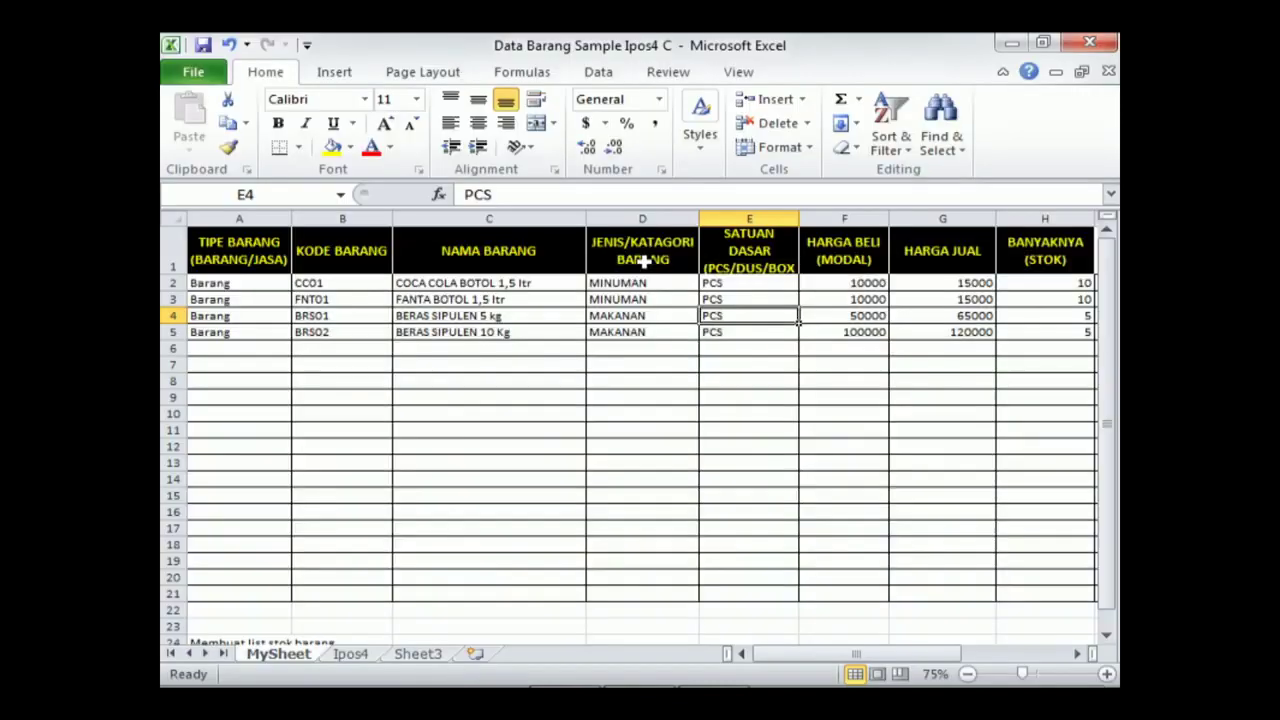
pyautogui.click(818, 318)
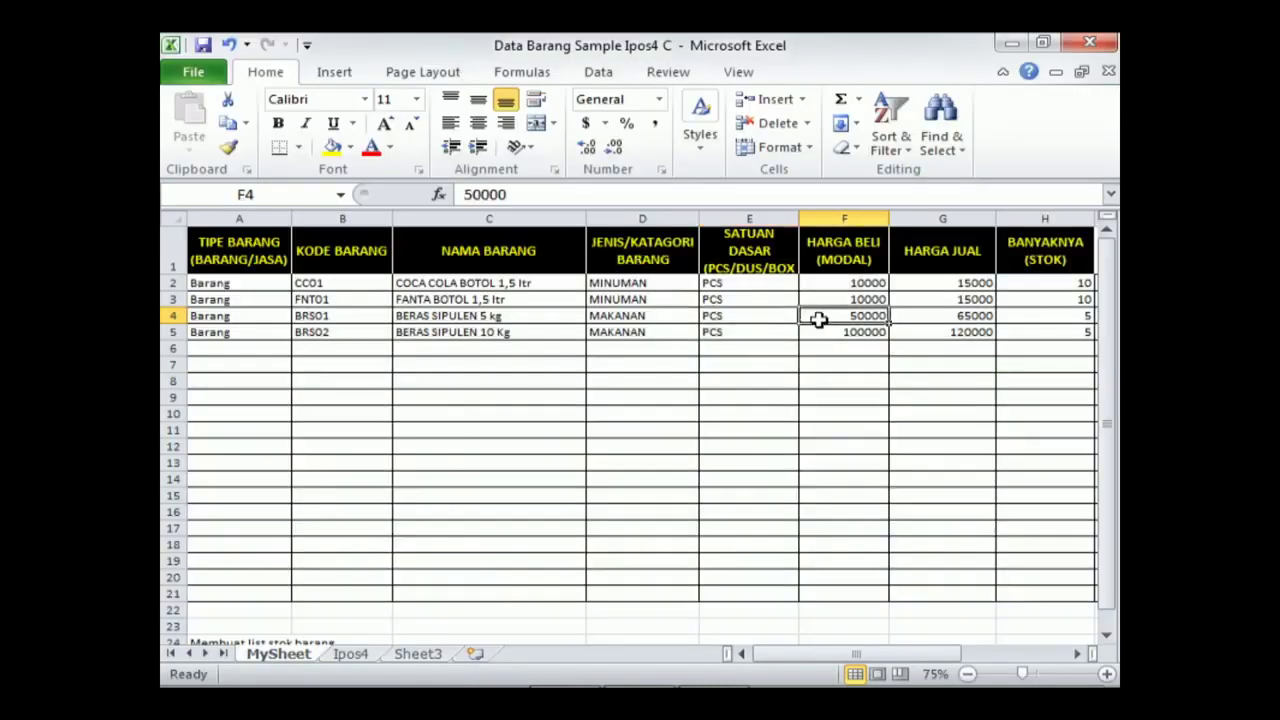
pyautogui.hotkey('alt', 'Tab')
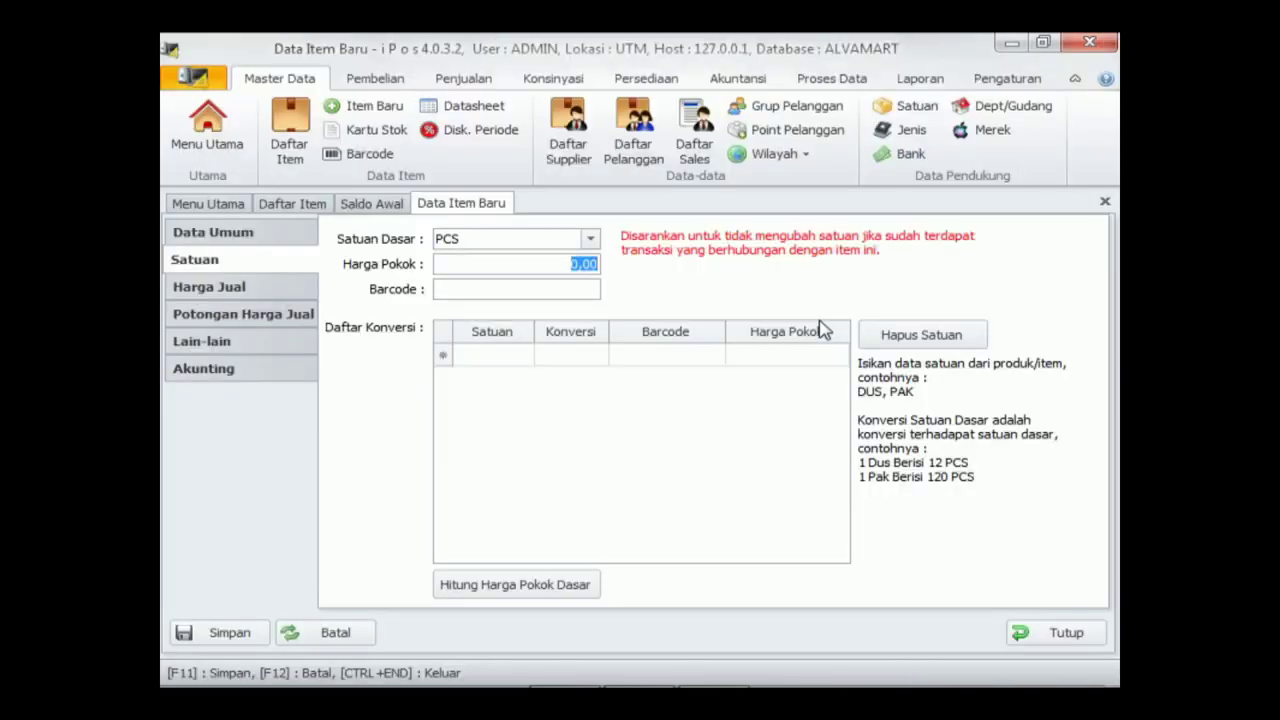
pyautogui.write('50.00')
# Step: Choose Satu Harga pricing, set the Harga Jual to 65000 as listed in Excel, and save item BRS01
pyautogui.click(229, 289)
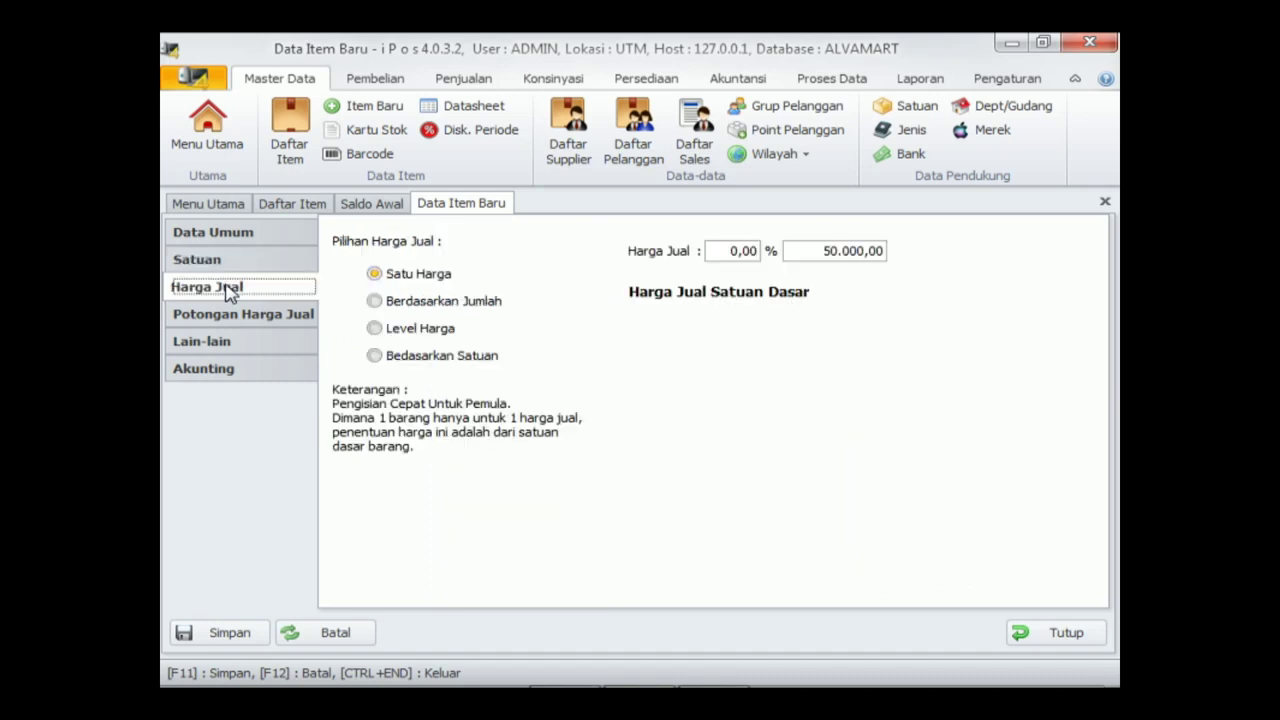
pyautogui.click(377, 278)
pyautogui.hotkey('alt', 'Tab')
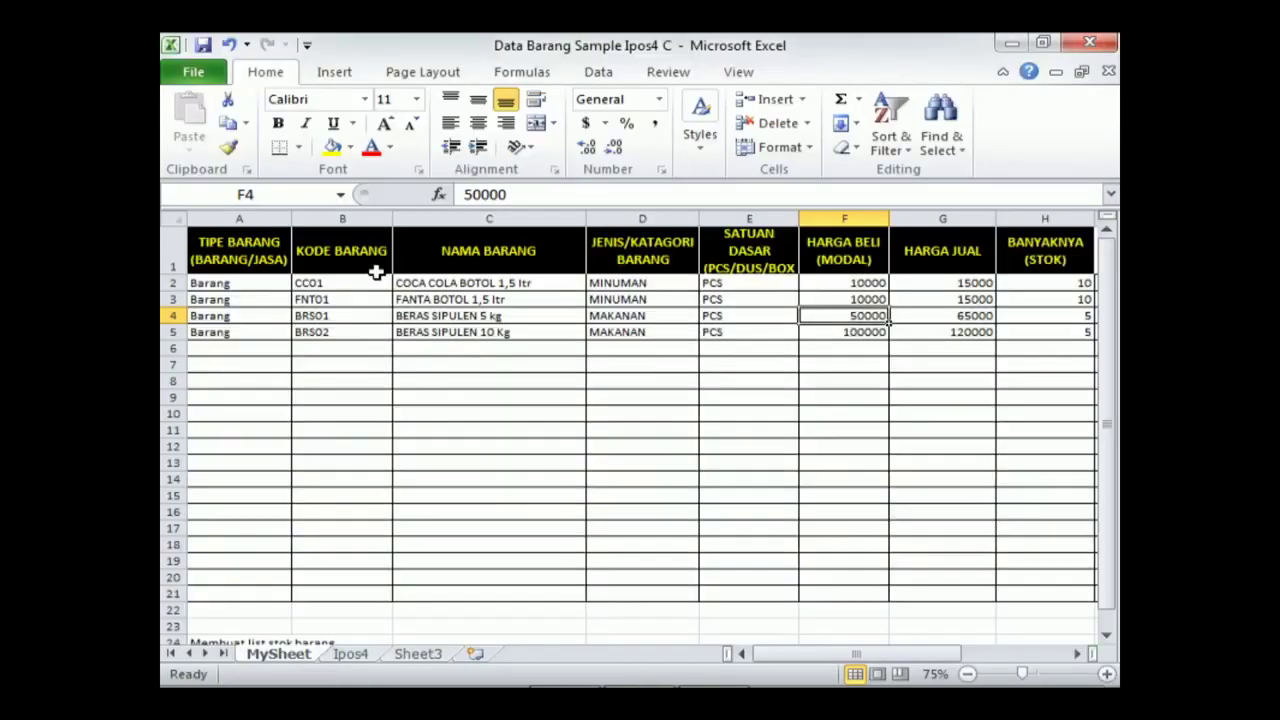
pyautogui.click(951, 320)
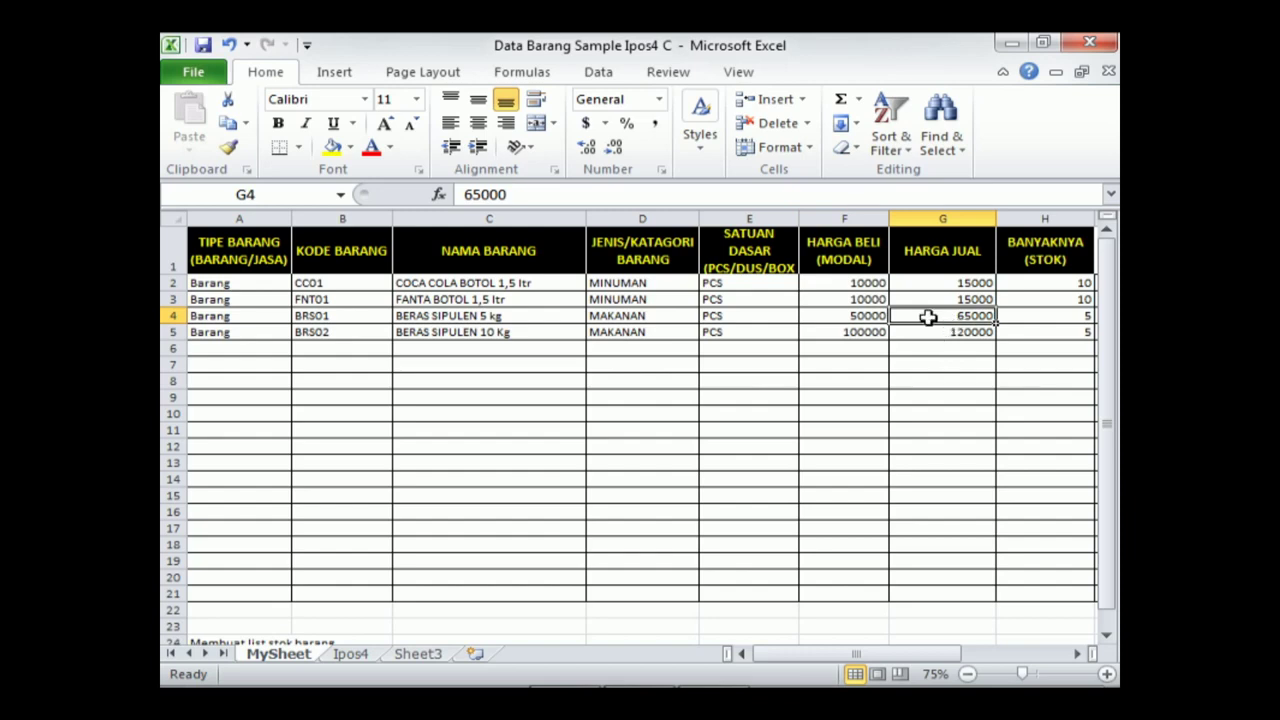
pyautogui.hotkey('alt', 'Tab')
pyautogui.click(812, 246)
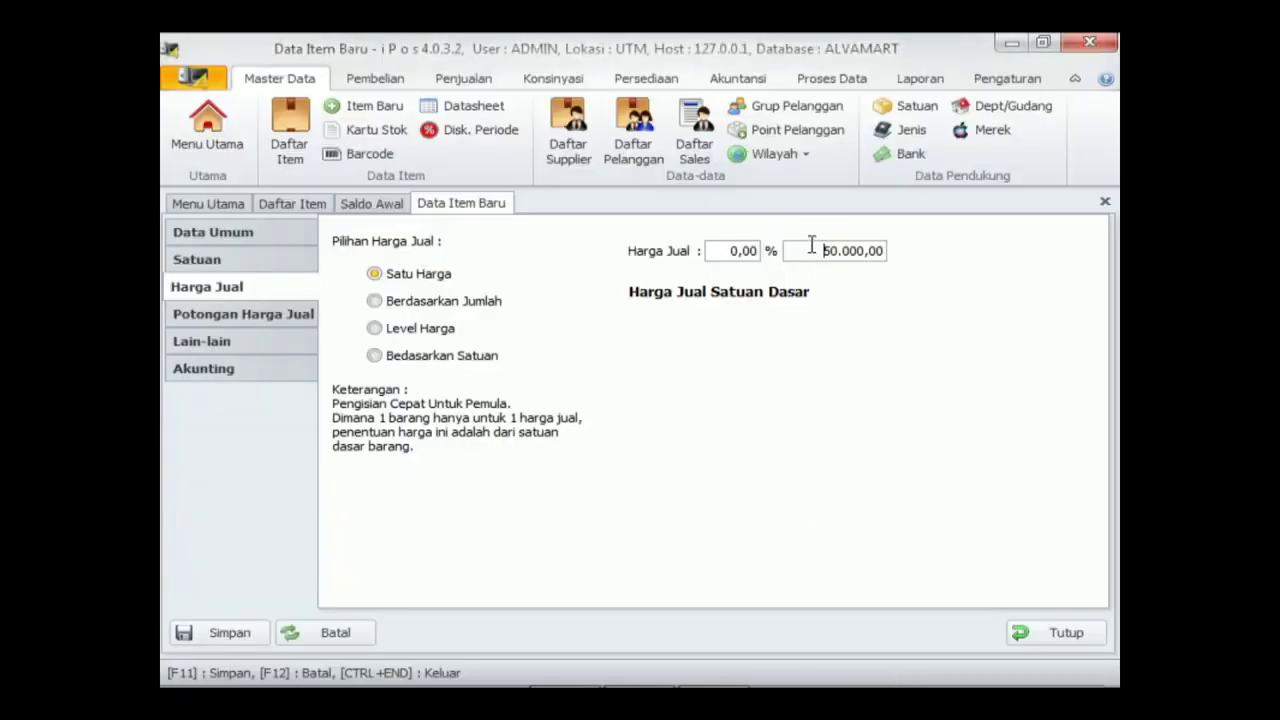
pyautogui.moveTo(812, 246); pyautogui.dragTo(931, 255)
pyautogui.write('65000')
pyautogui.click(240, 633)
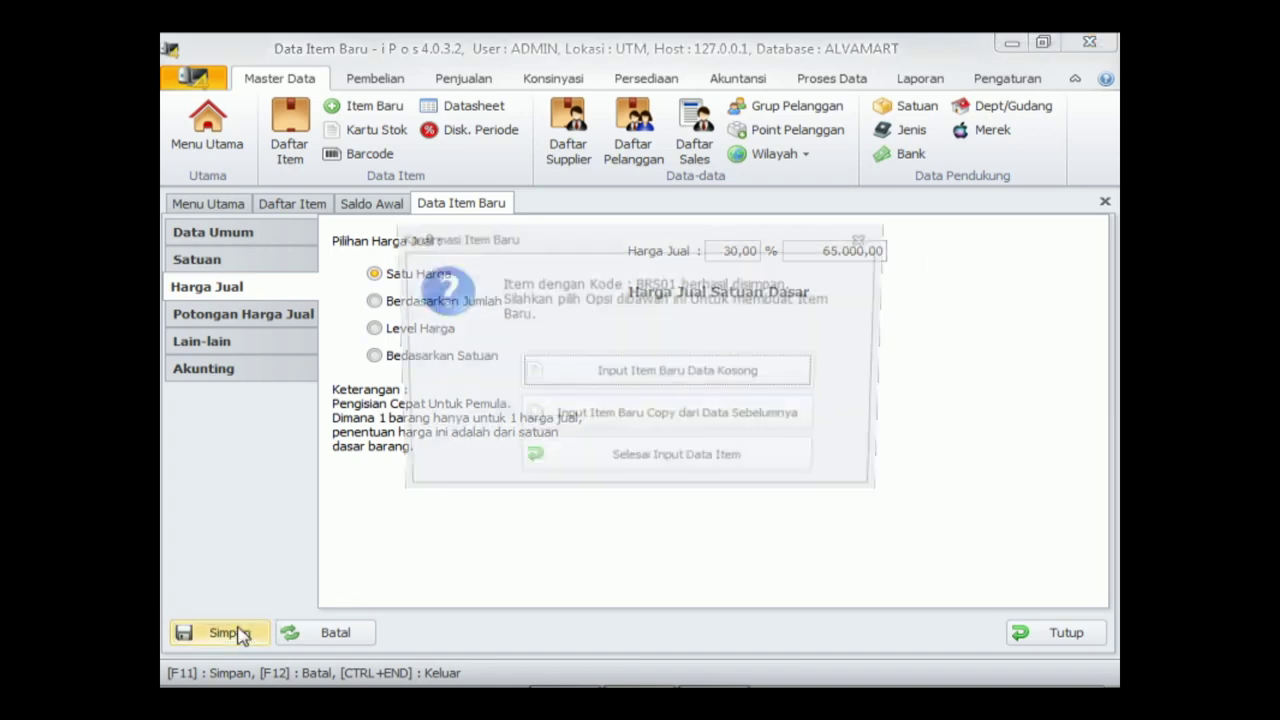
# Step: Start another blank item of type Barang (INV) and enter its Kode Item BRS02 from the Excel list
pyautogui.click(655, 375)
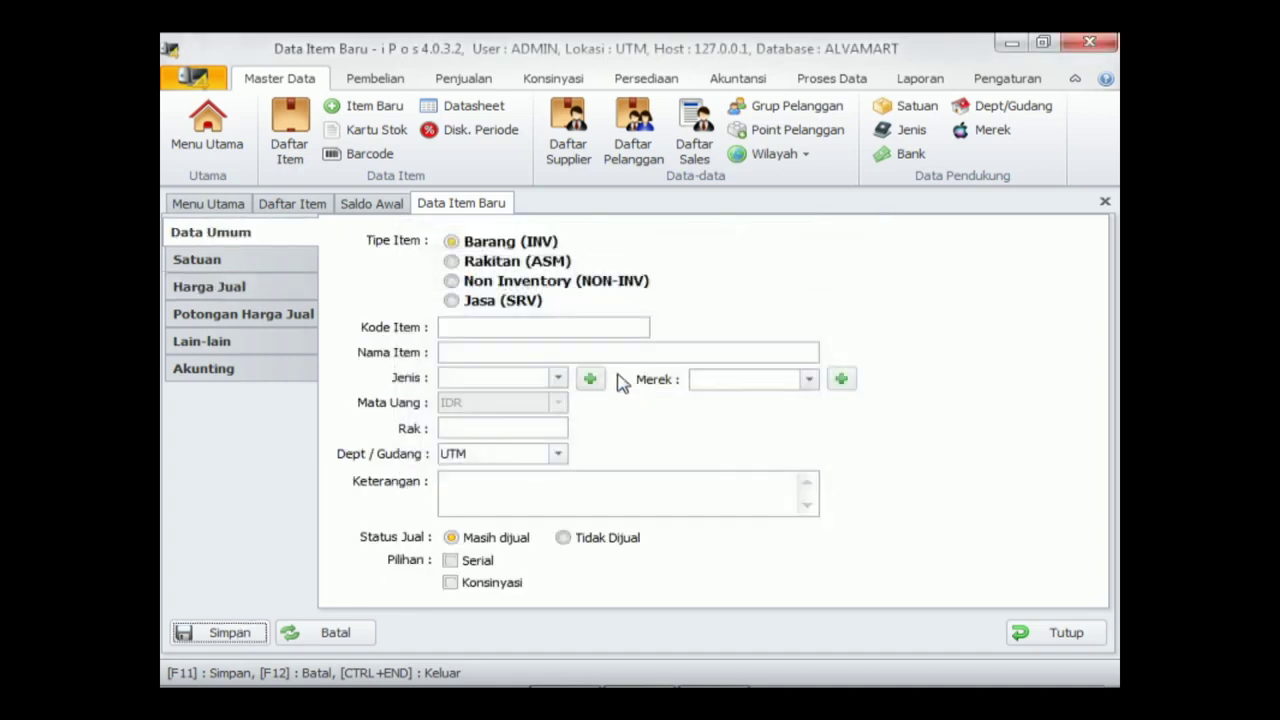
pyautogui.hotkey('alt', 'Tab')
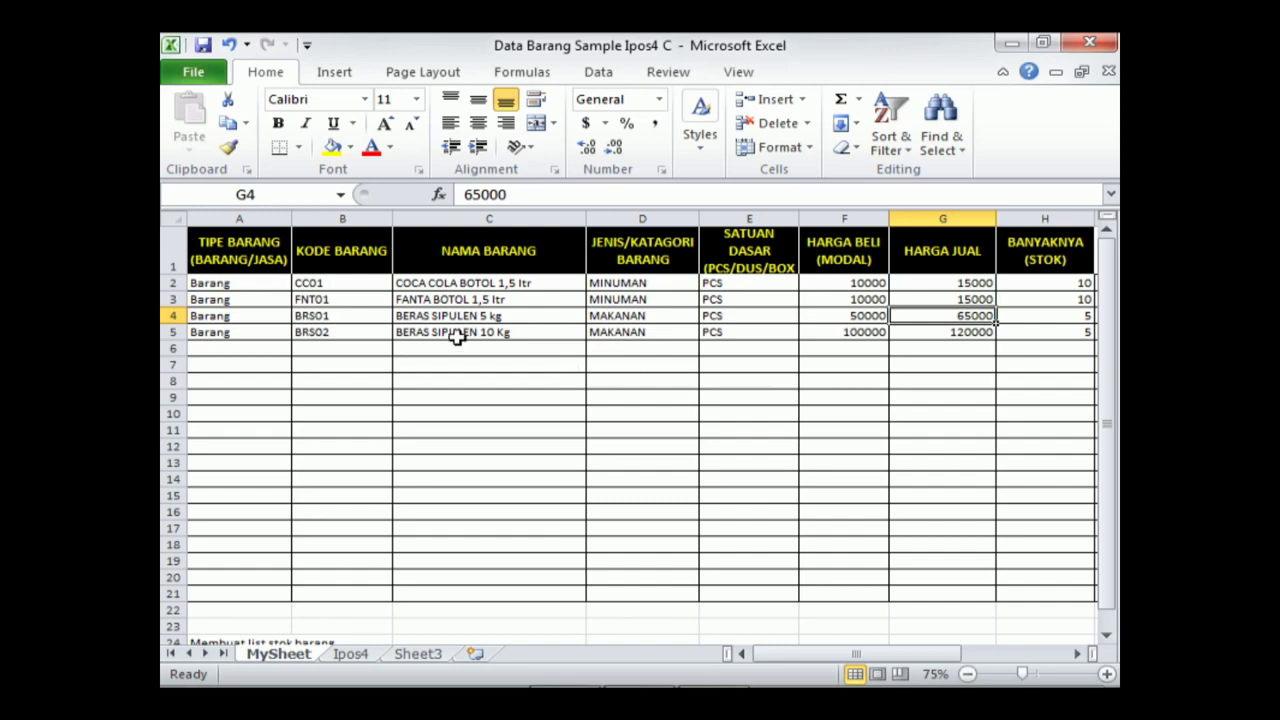
pyautogui.click(336, 335)
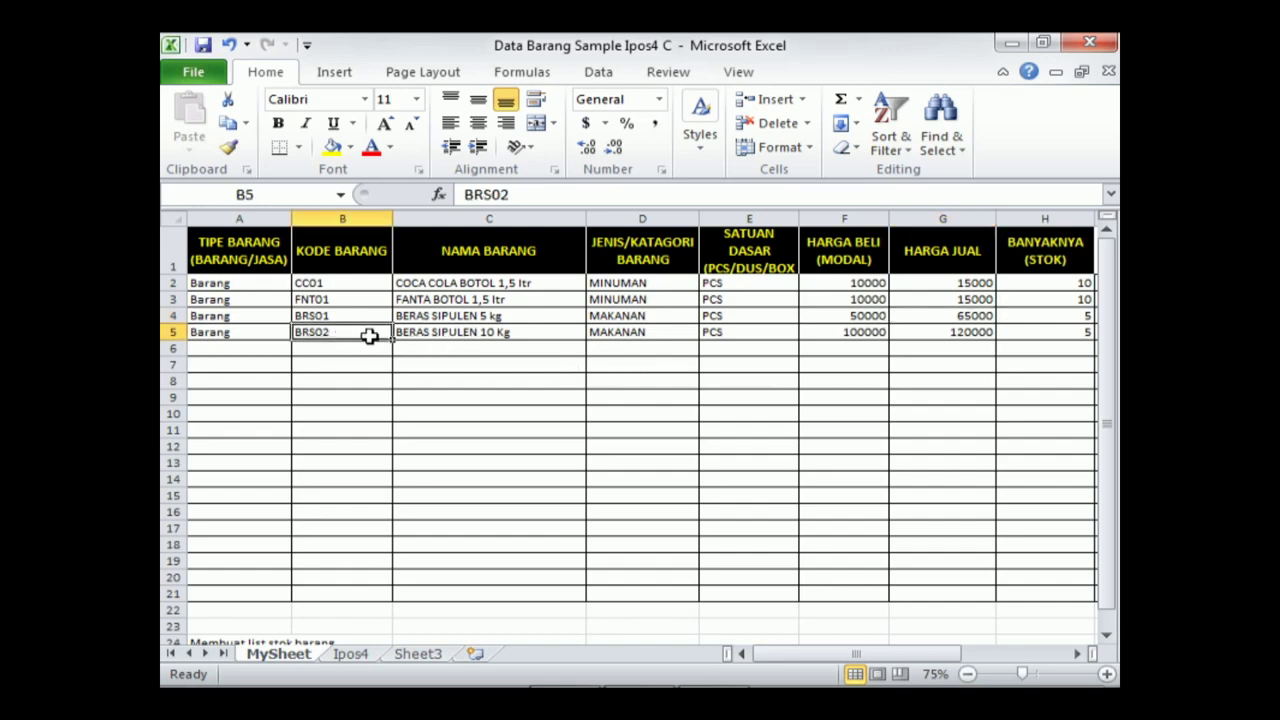
pyautogui.hotkey('alt', 'Tab')
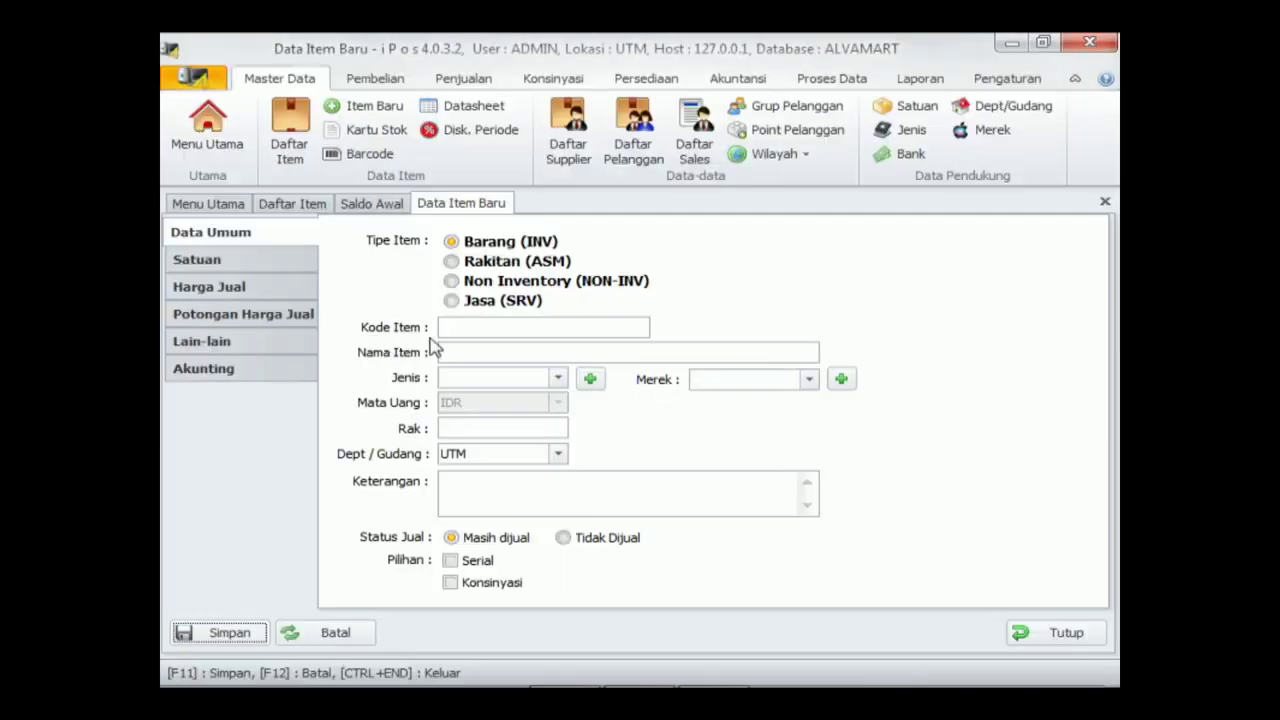
pyautogui.click(460, 243)
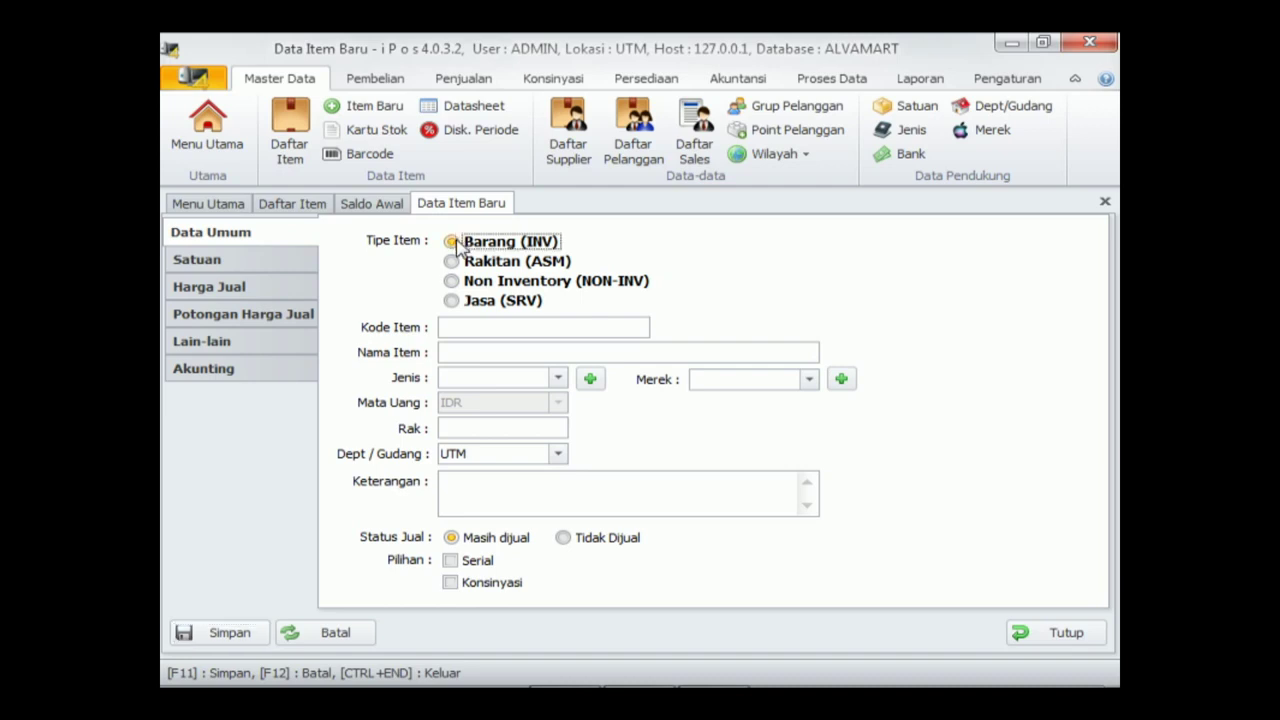
pyautogui.click(458, 326)
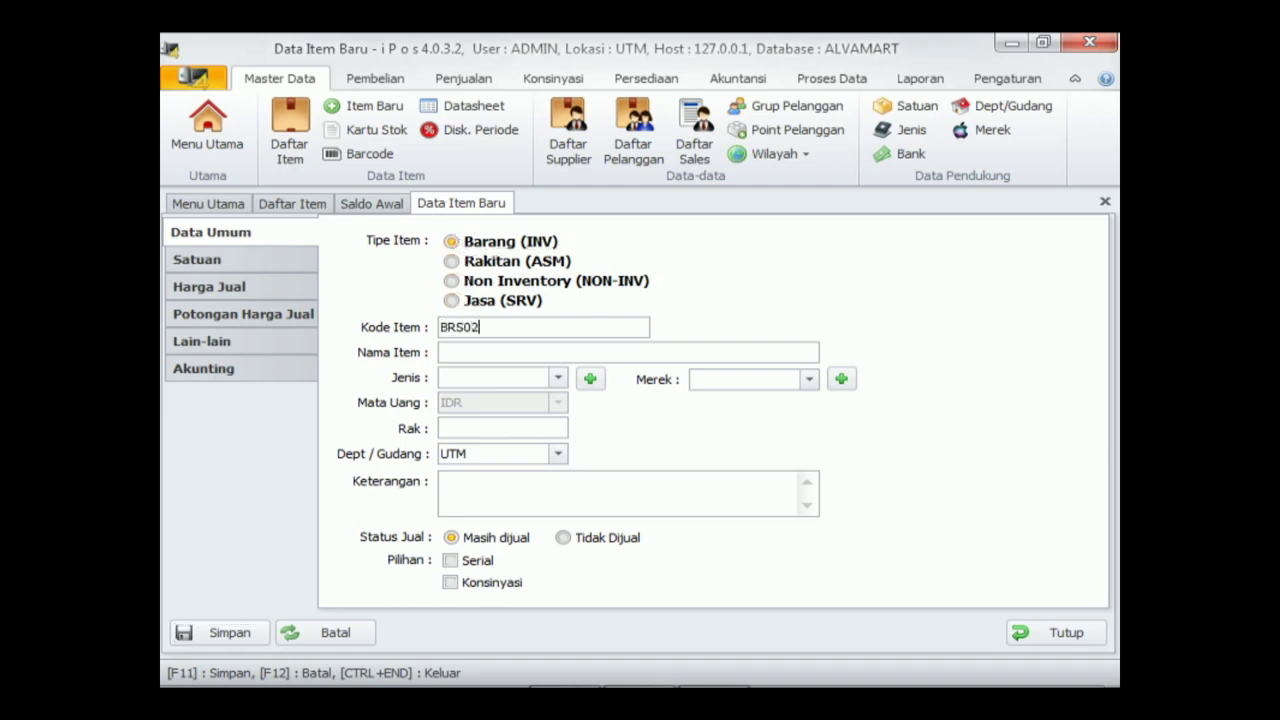
# Step: Check the name of BRS02 in the Excel list, then name it Beras Sipulen 10 kg in iPos with Jenis MAKANAN
pyautogui.hotkey('alt', 'Tab')
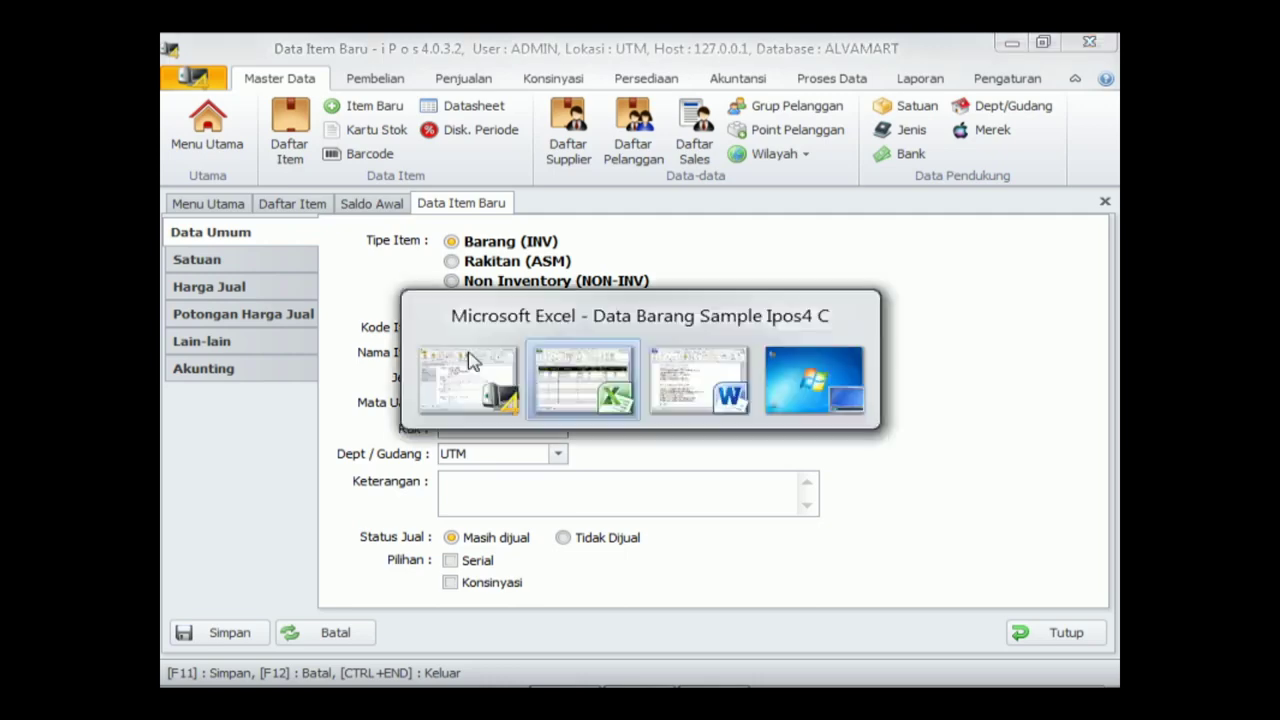
pyautogui.click(540, 333)
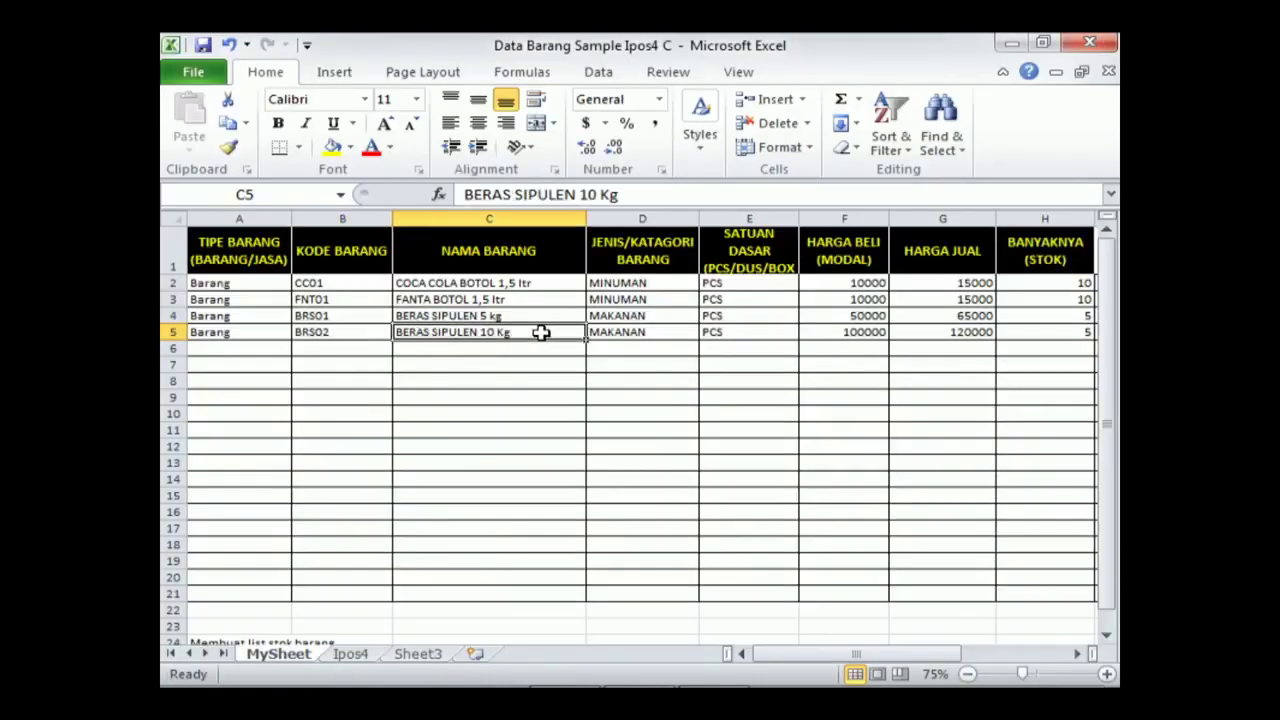
pyautogui.hotkey('alt', 'Tab')
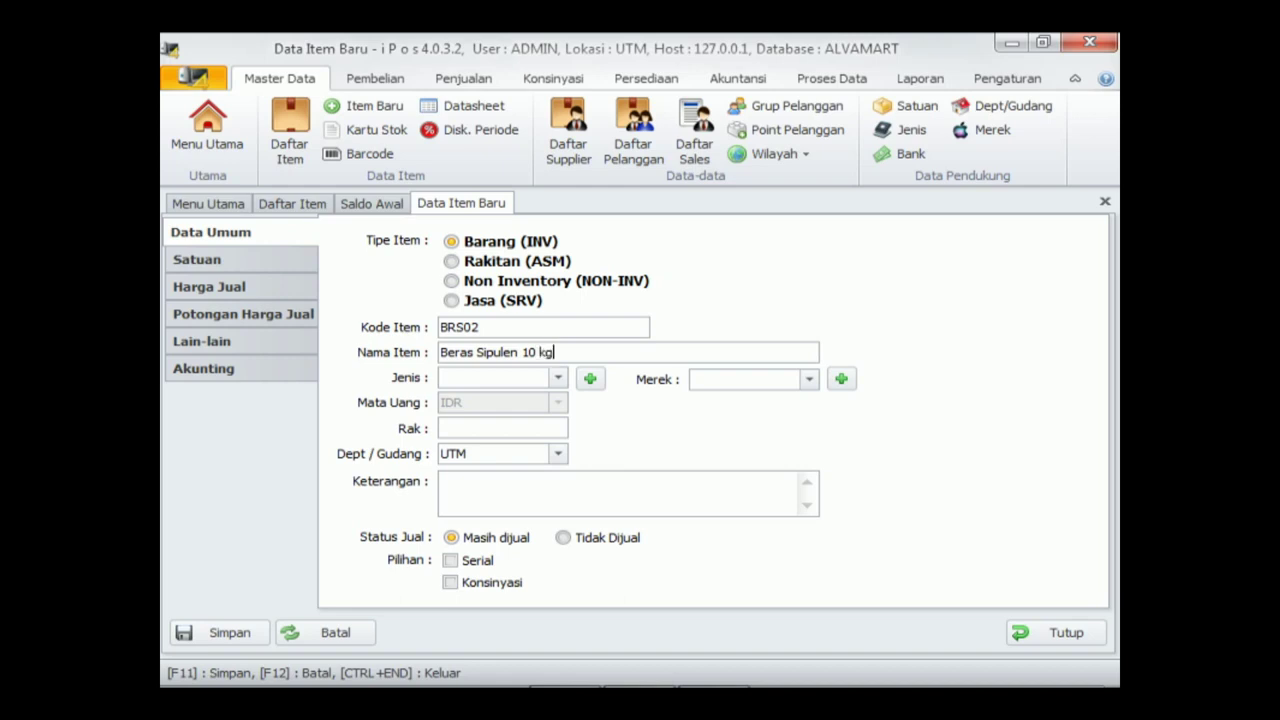
pyautogui.click(558, 378)
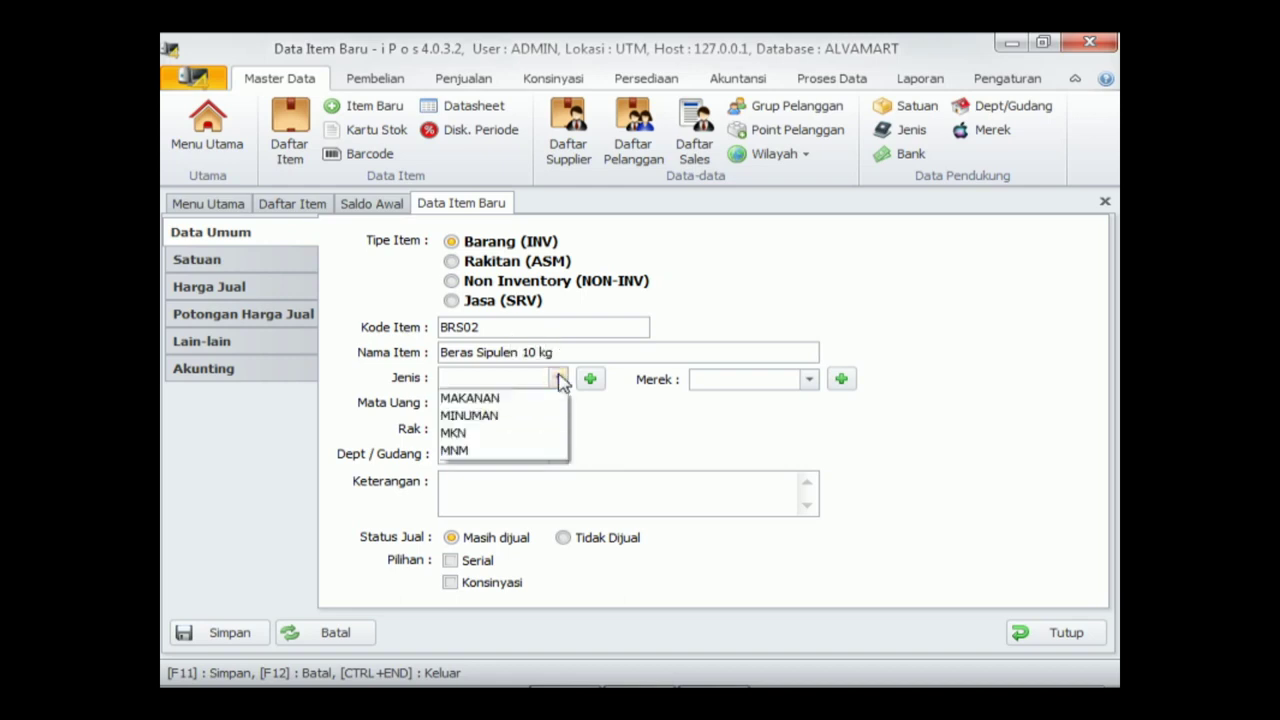
pyautogui.click(533, 399)
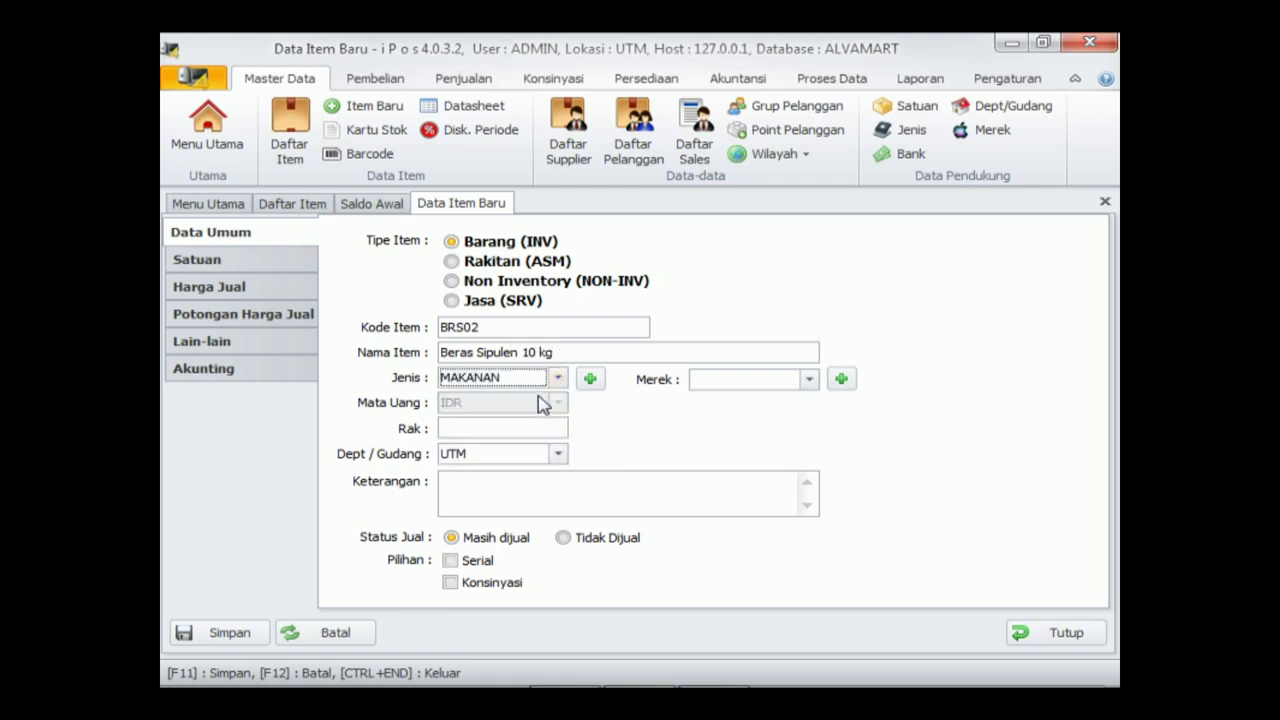
# Step: Set the Satuan Dasar of item BRS02 to PCS
pyautogui.click(240, 268)
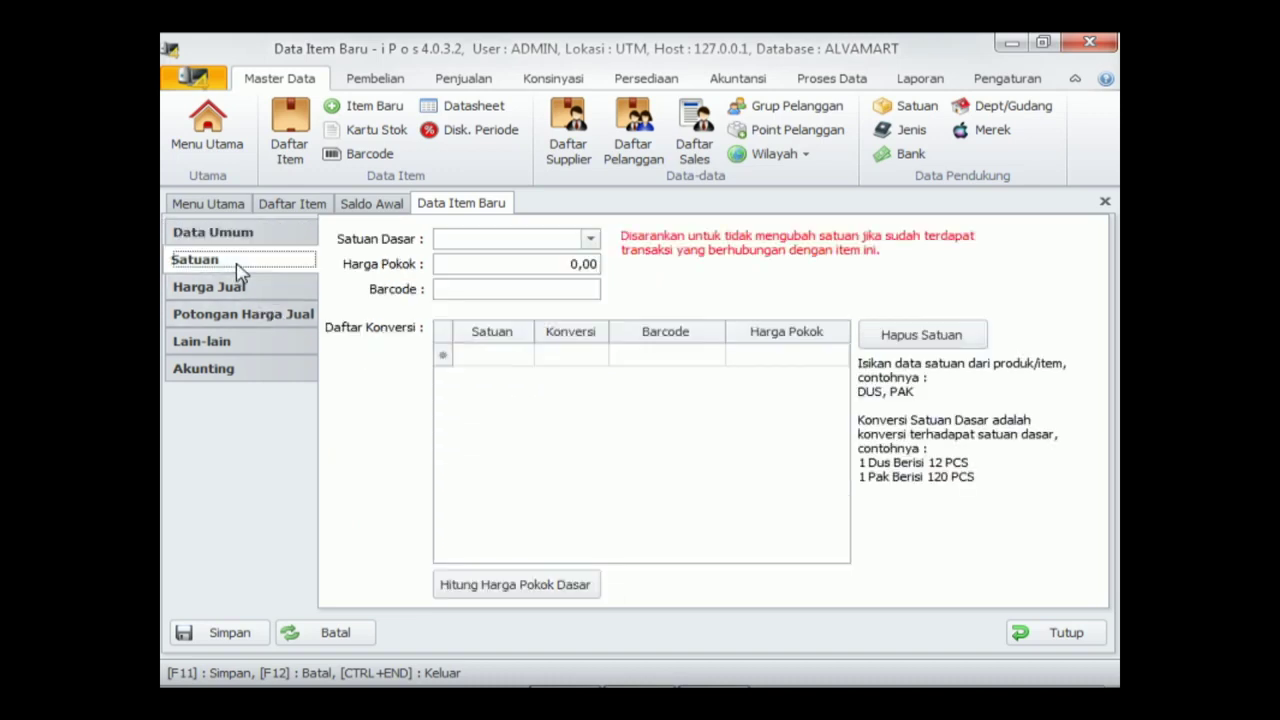
pyautogui.click(591, 240)
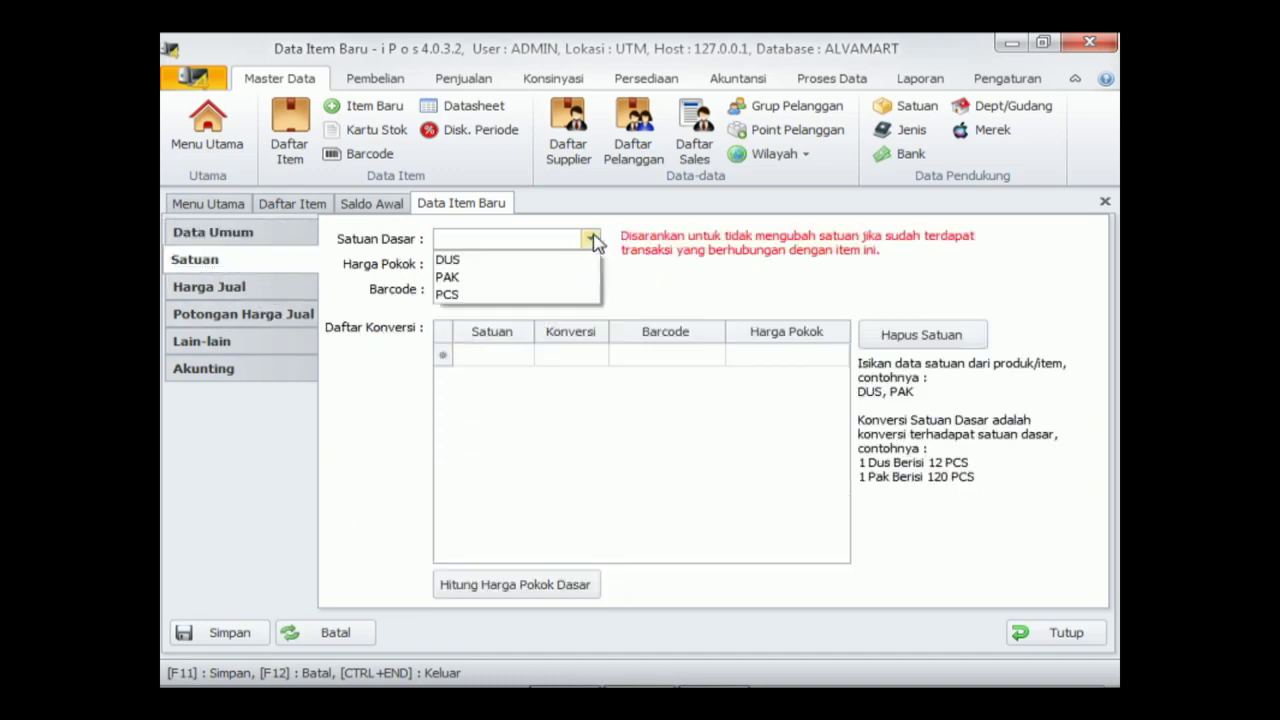
pyautogui.click(554, 296)
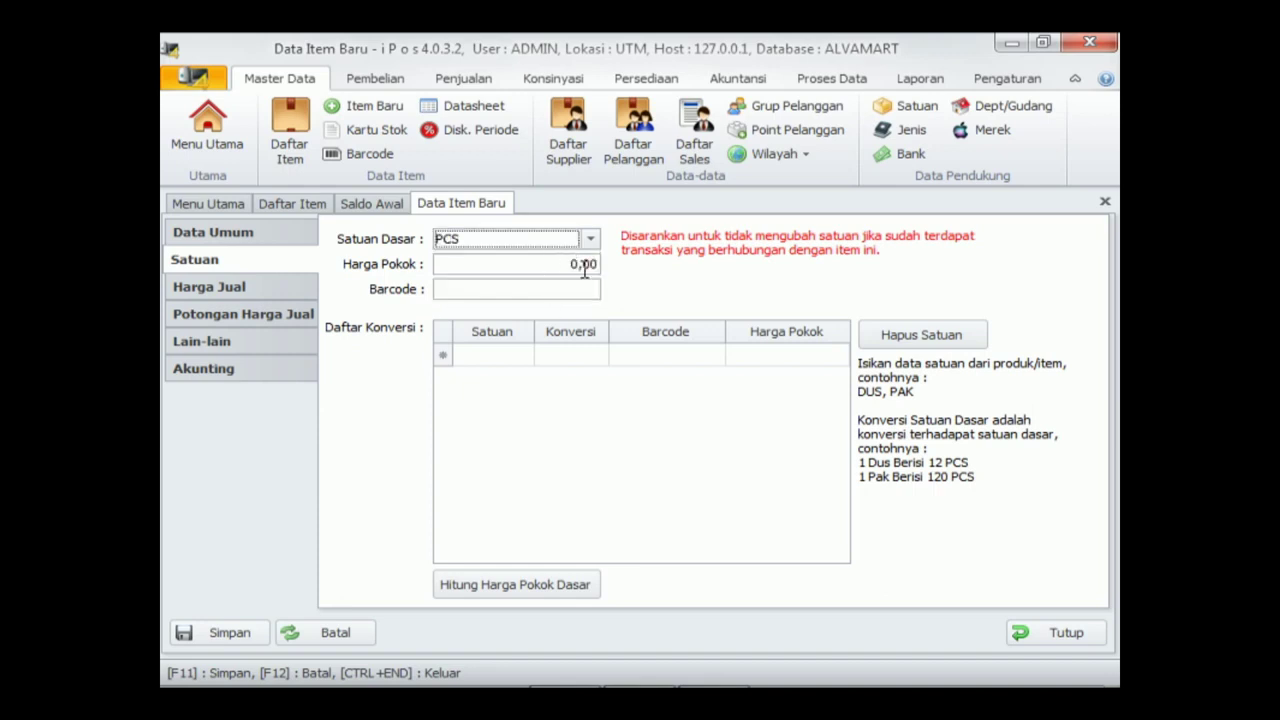
# Step: Look up the purchase price of BRS02 in the Excel list and set its Harga Pokok in iPos to 100000
pyautogui.click(562, 265)
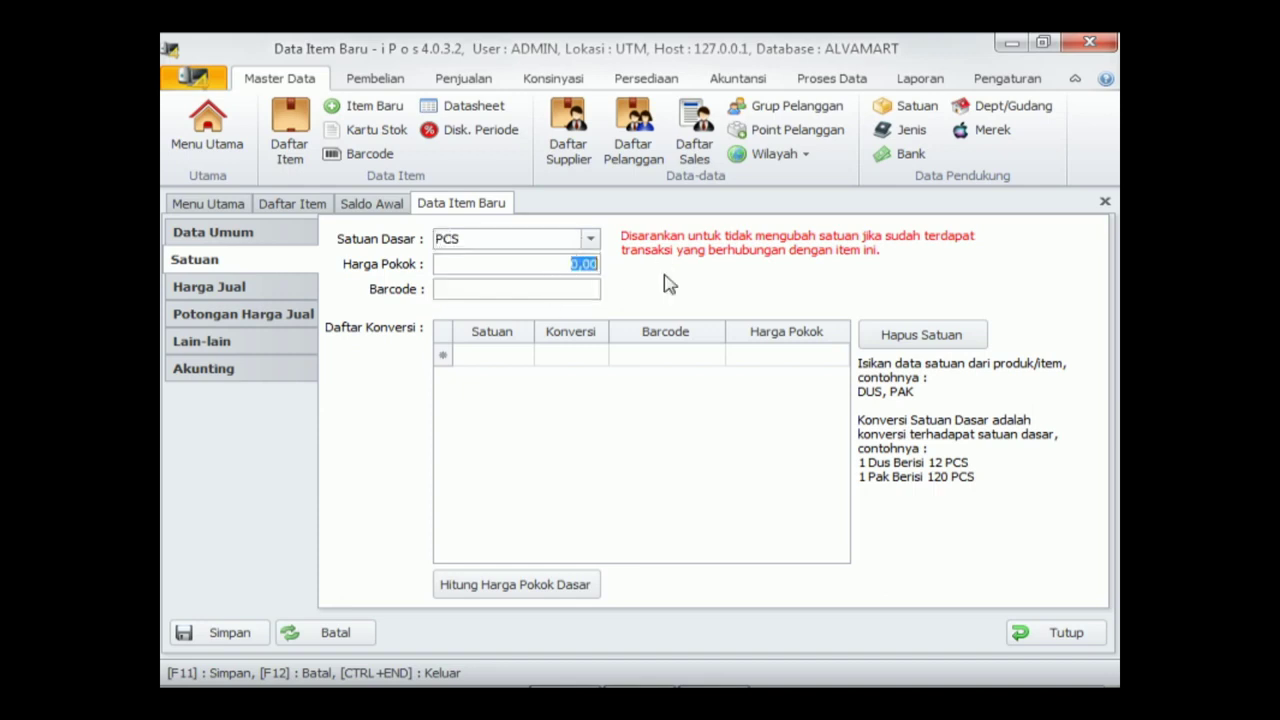
pyautogui.hotkey('alt', 'Tab')
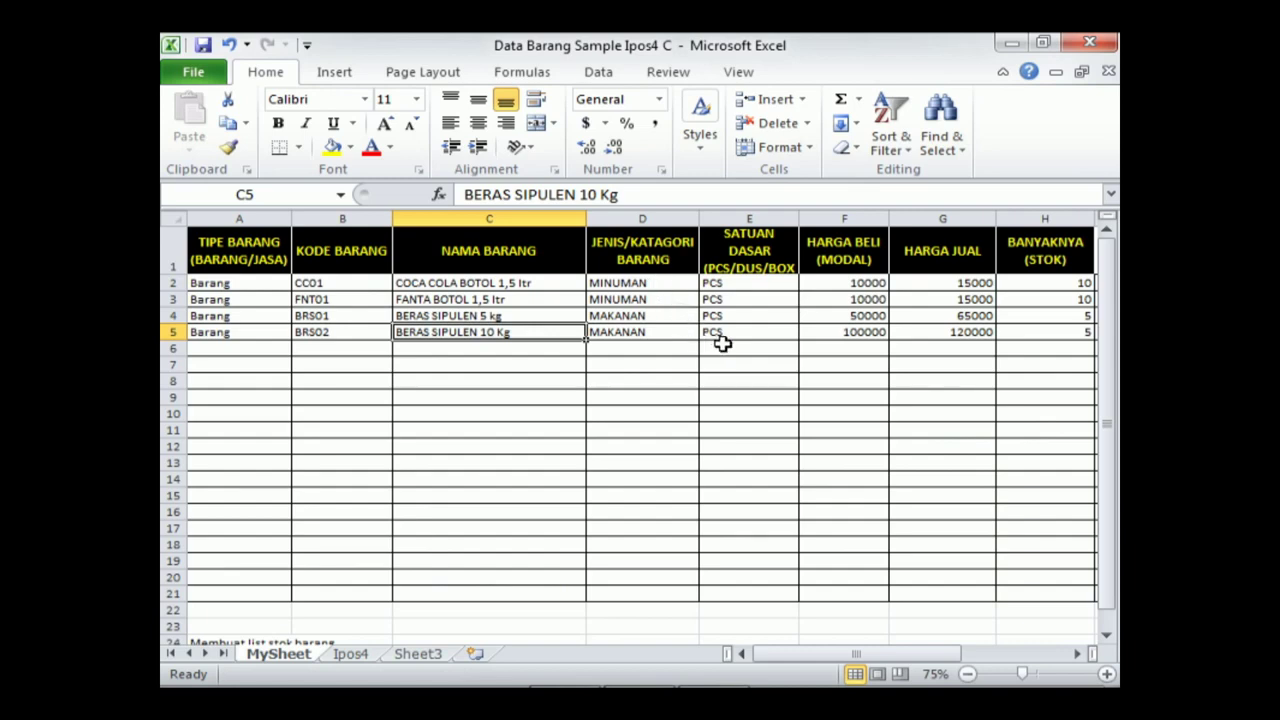
pyautogui.click(816, 334)
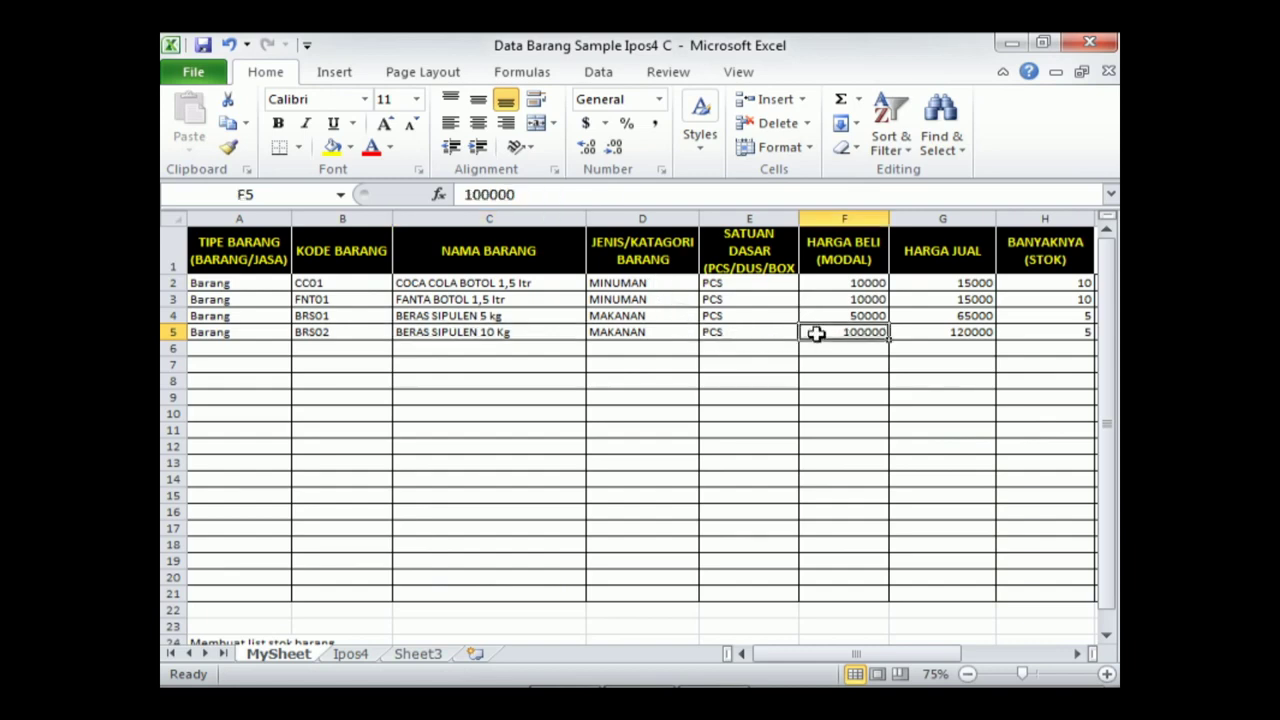
pyautogui.hotkey('alt', 'Tab')
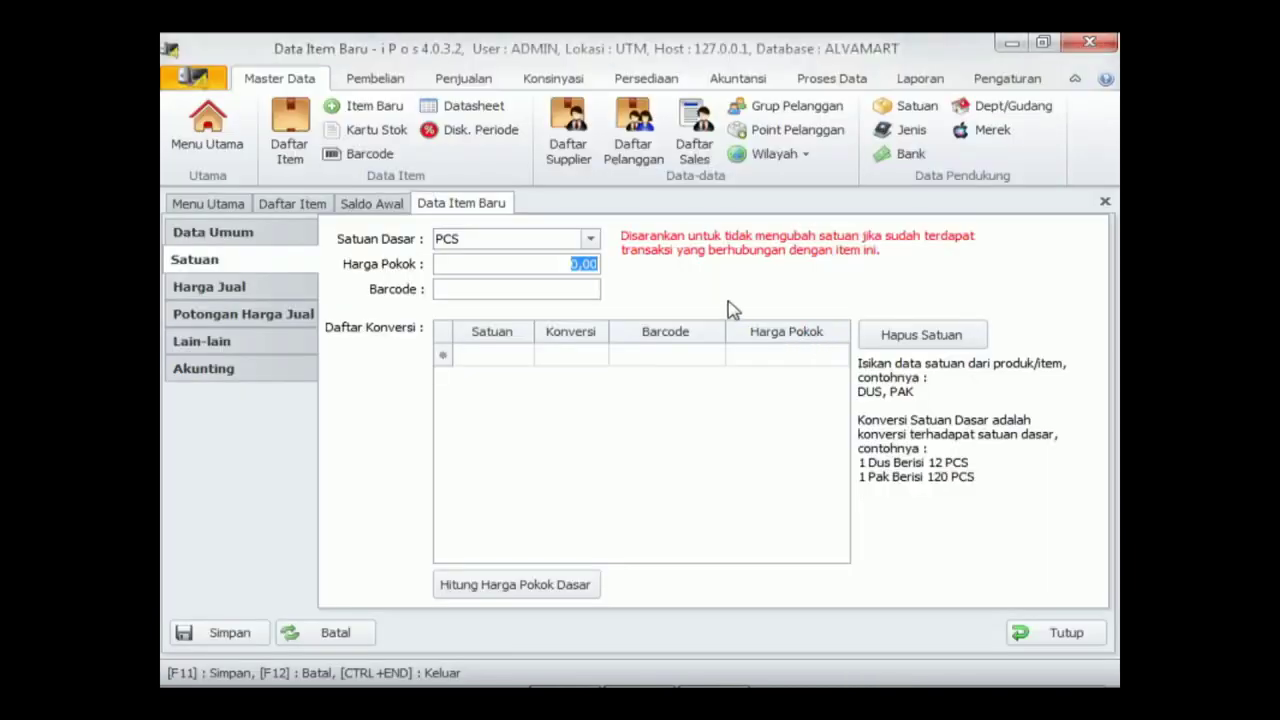
pyautogui.write('100.00')
# Step: Choose Satu Harga pricing with the Harga Jual of 120000 from the Excel list, and save item BRS02, finishing item entry
pyautogui.click(246, 289)
pyautogui.click(381, 281)
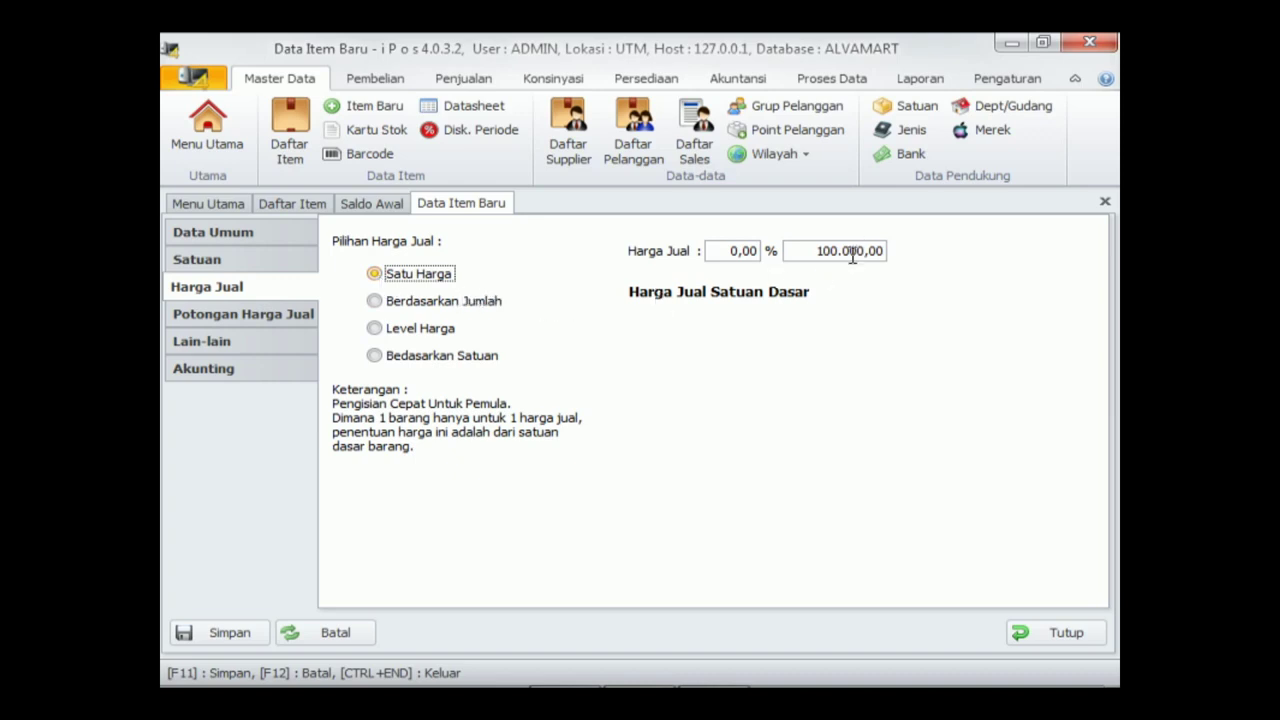
pyautogui.hotkey('alt', 'Tab')
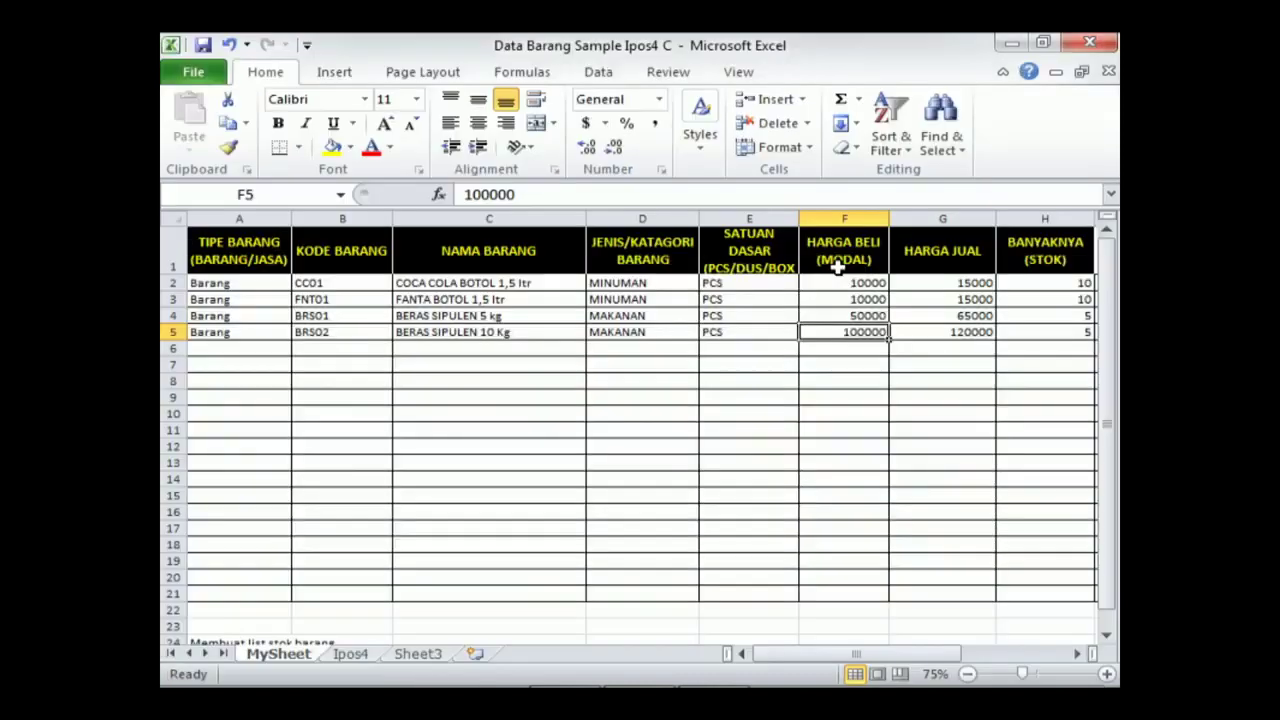
pyautogui.click(920, 334)
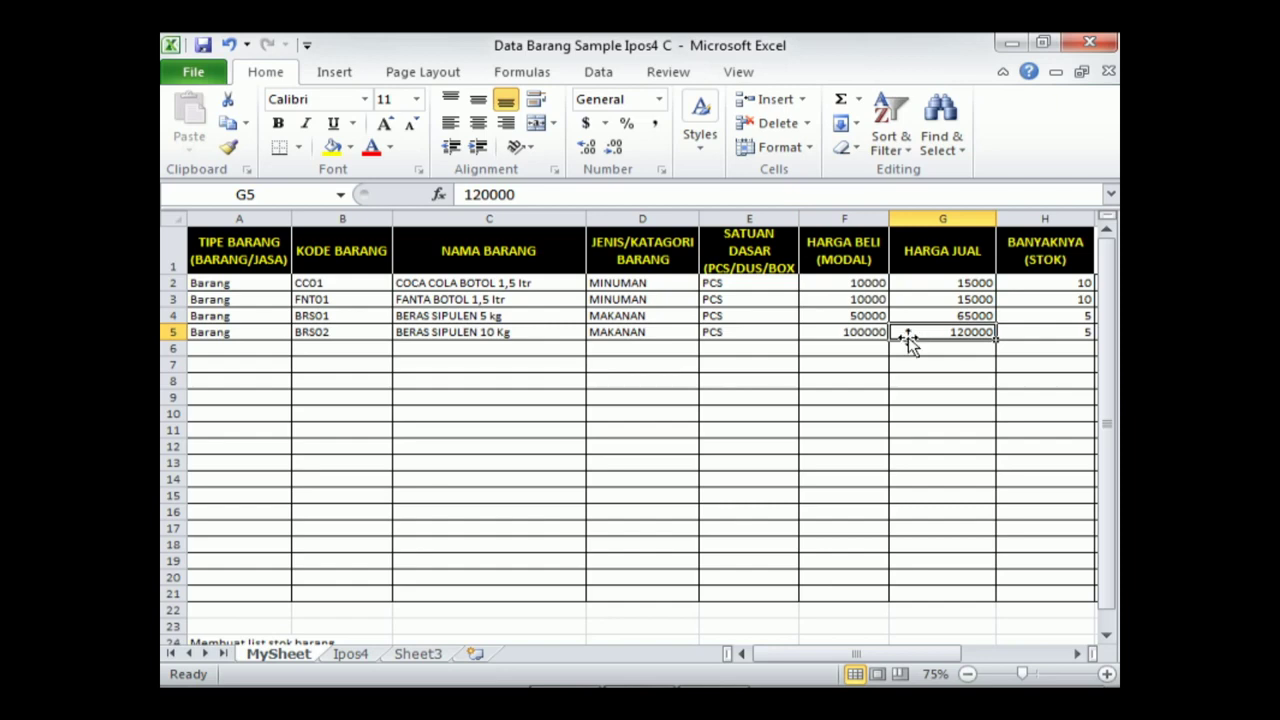
pyautogui.hotkey('alt', 'Tab')
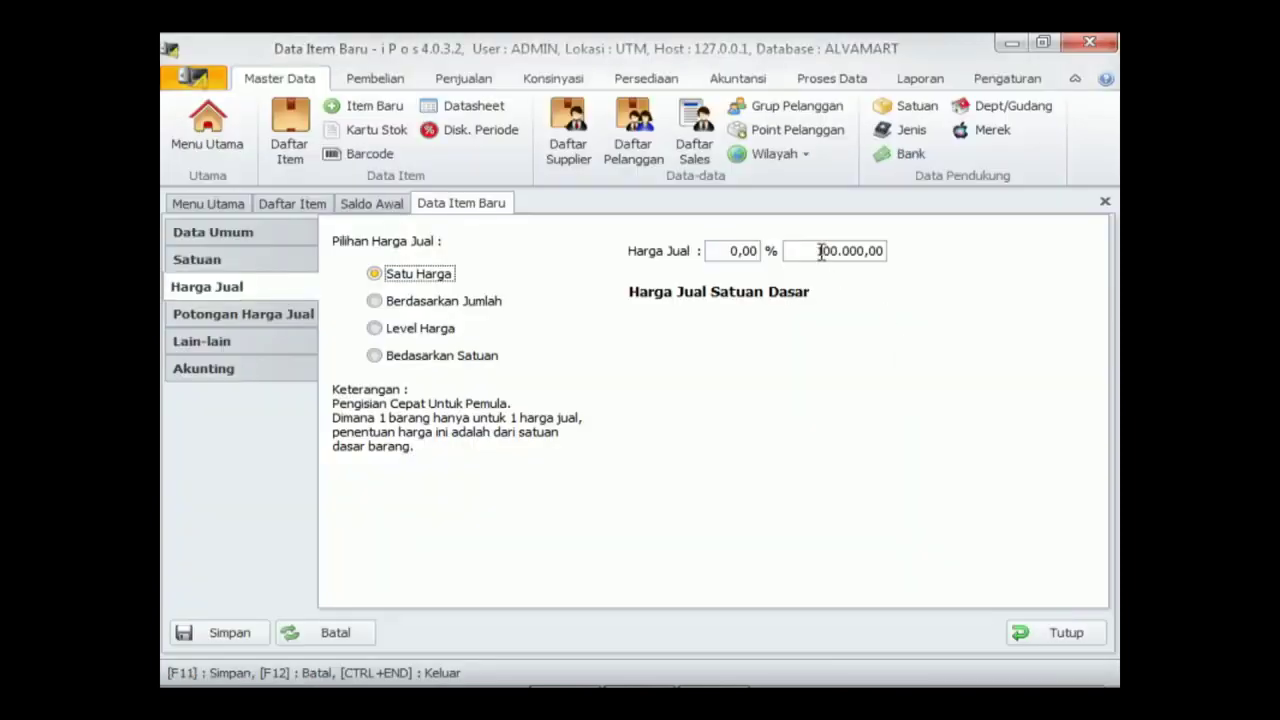
pyautogui.click(817, 251)
pyautogui.write('120000')
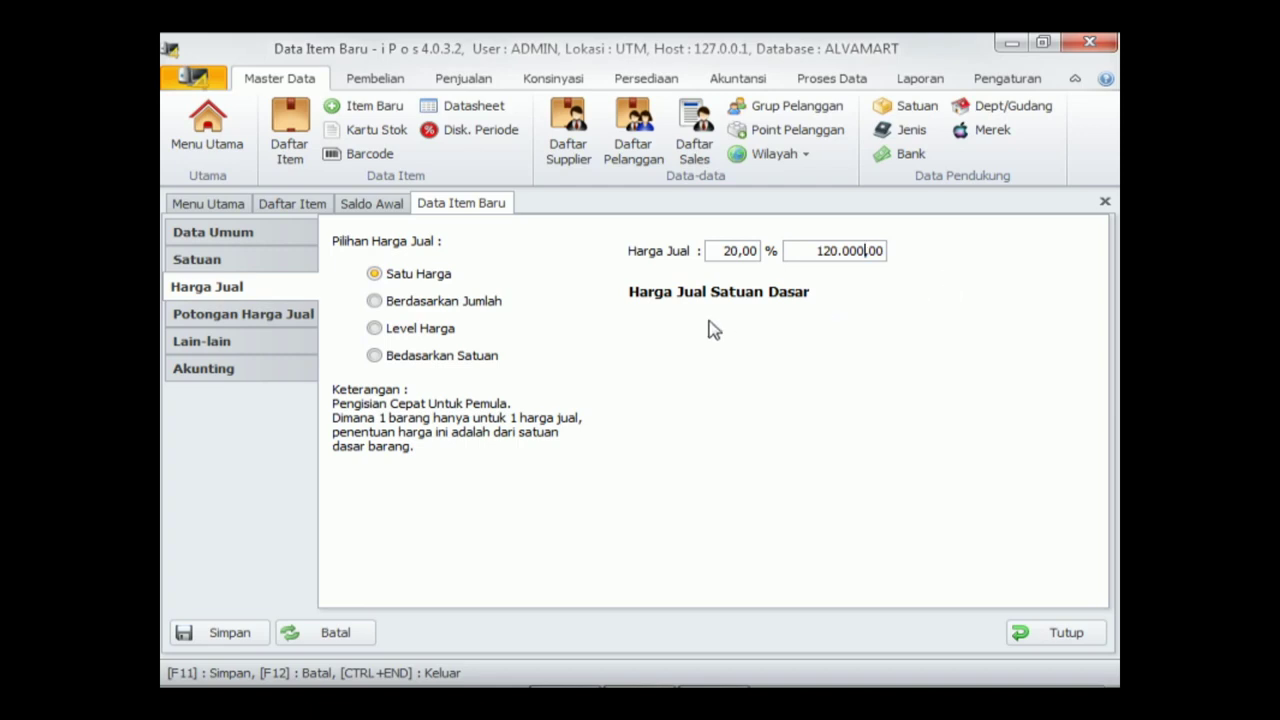
pyautogui.click(250, 640)
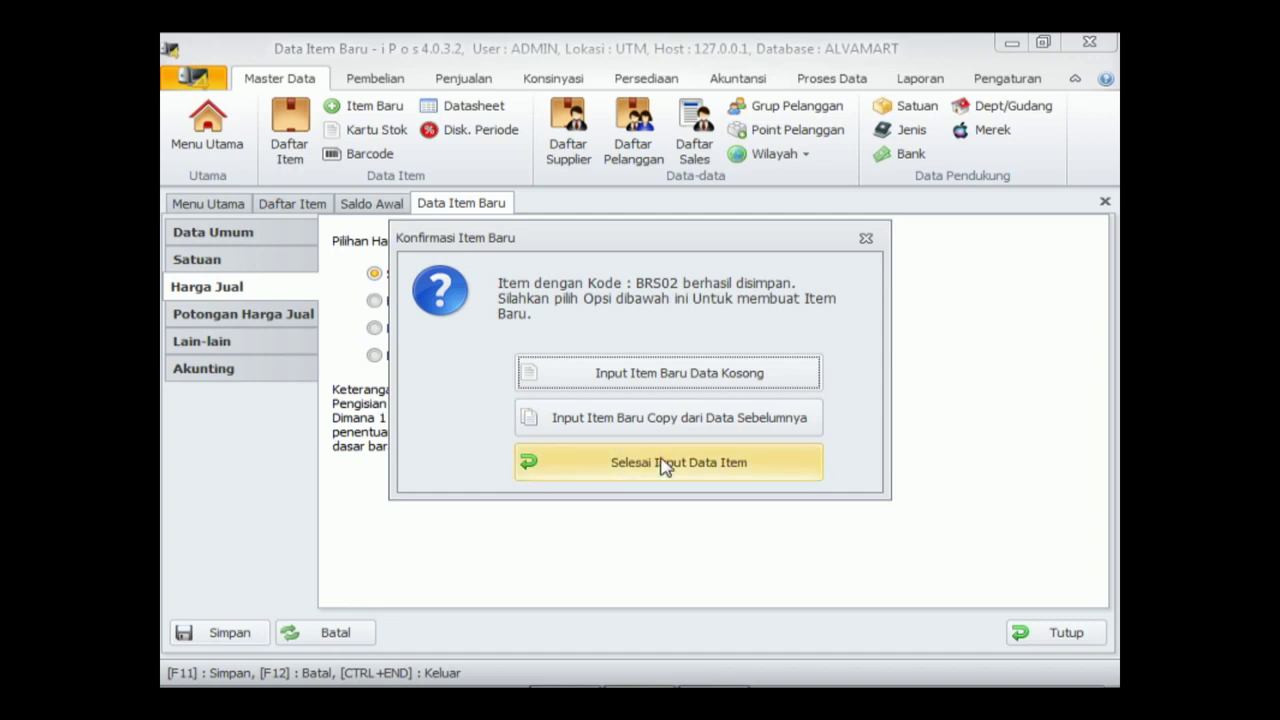
pyautogui.click(662, 464)
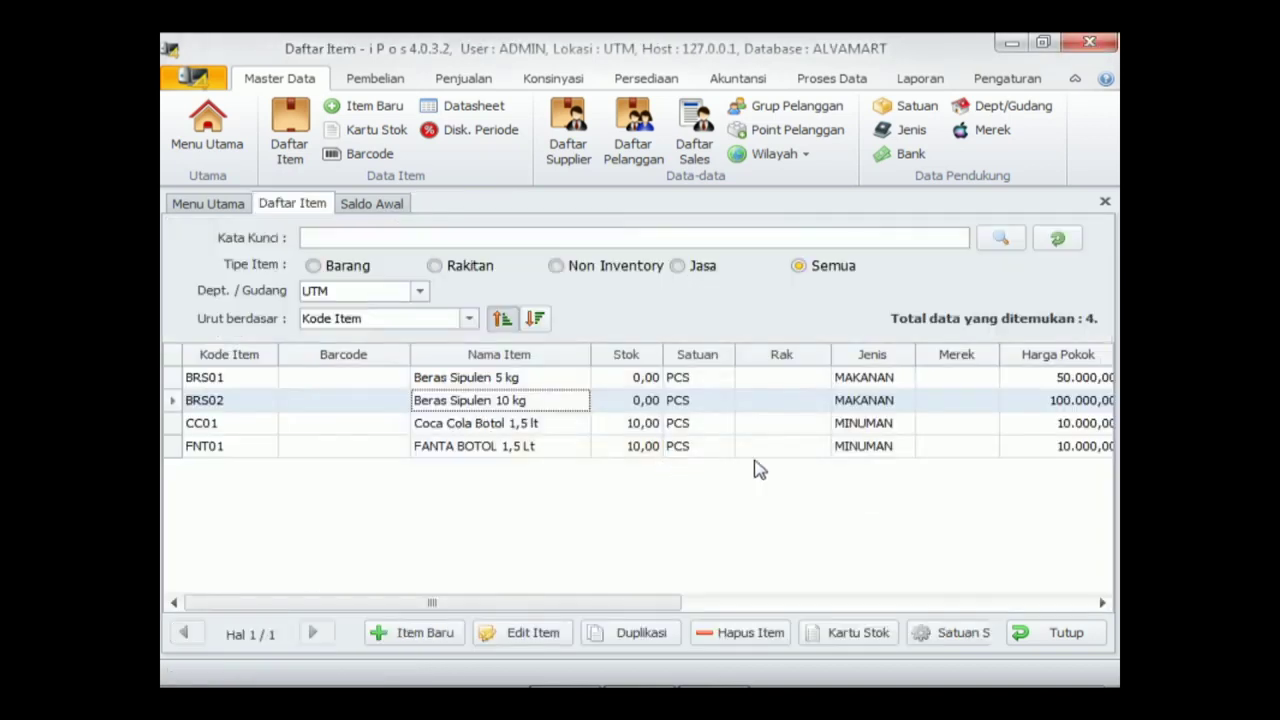
# Step: Close the open Saldo Awal page and examine the stock of the two Beras Sipulen items in the item list
pyautogui.click(398, 205)
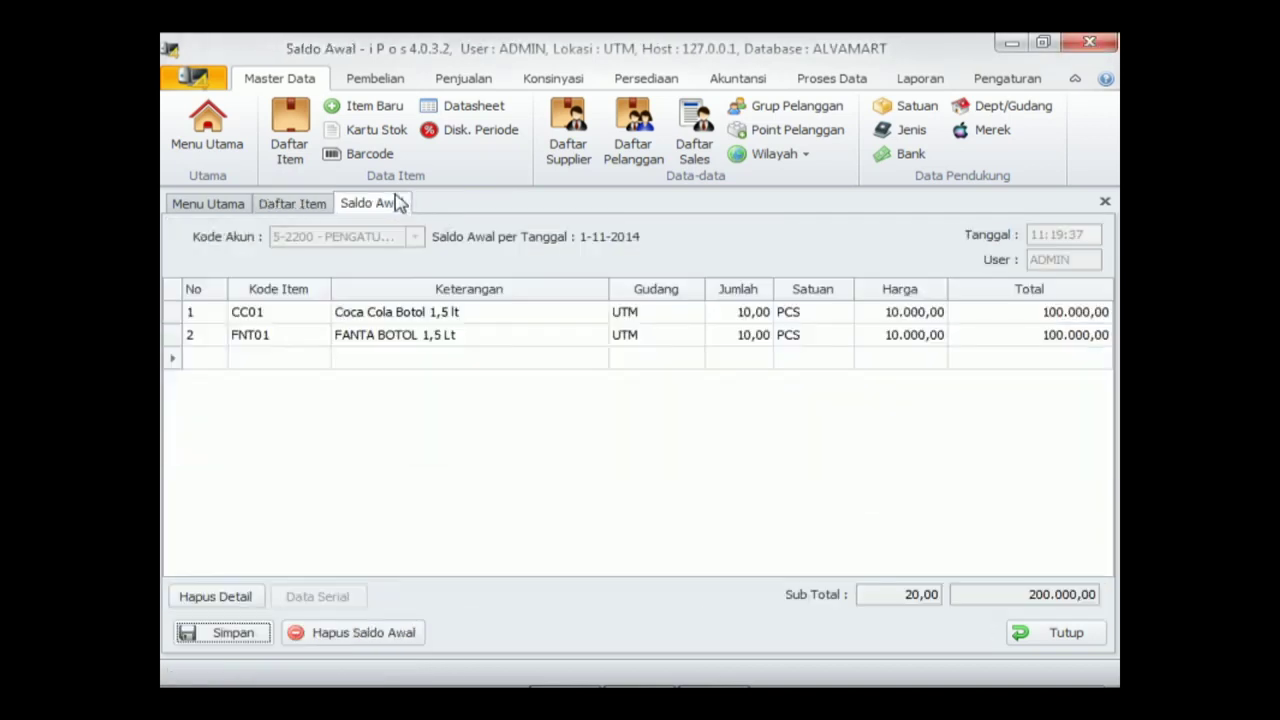
pyautogui.click(1105, 203)
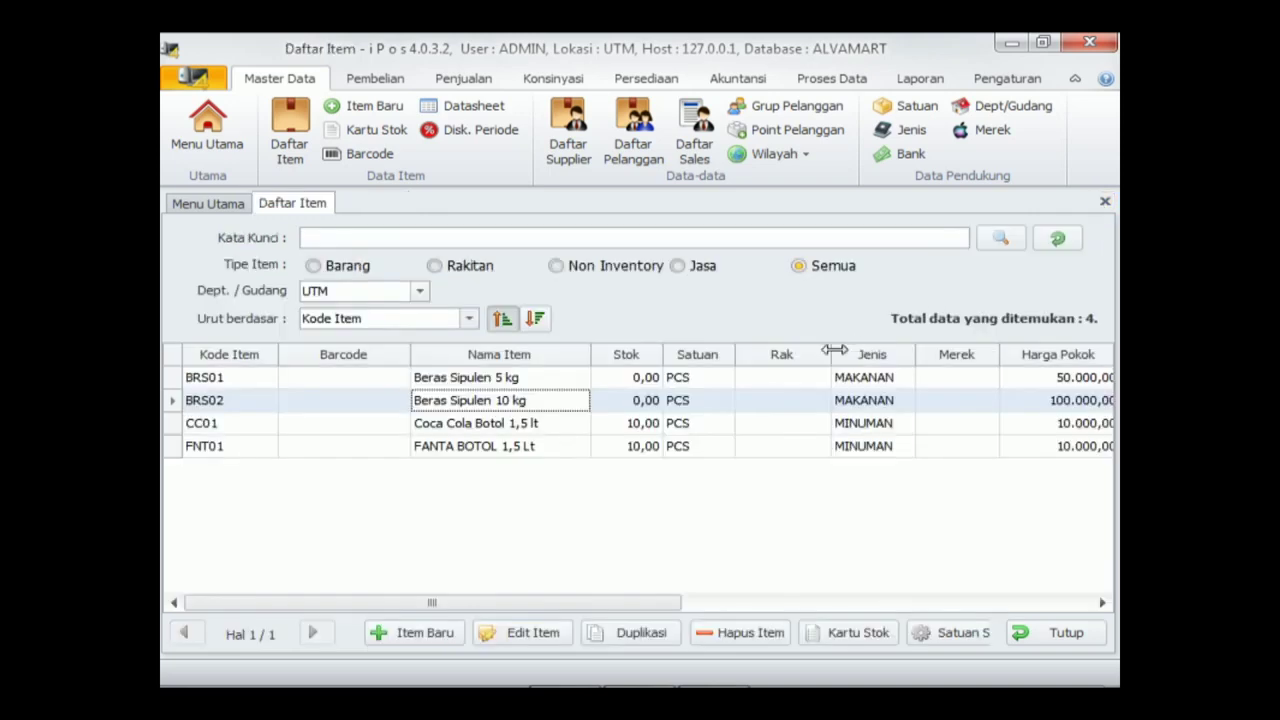
pyautogui.click(448, 377)
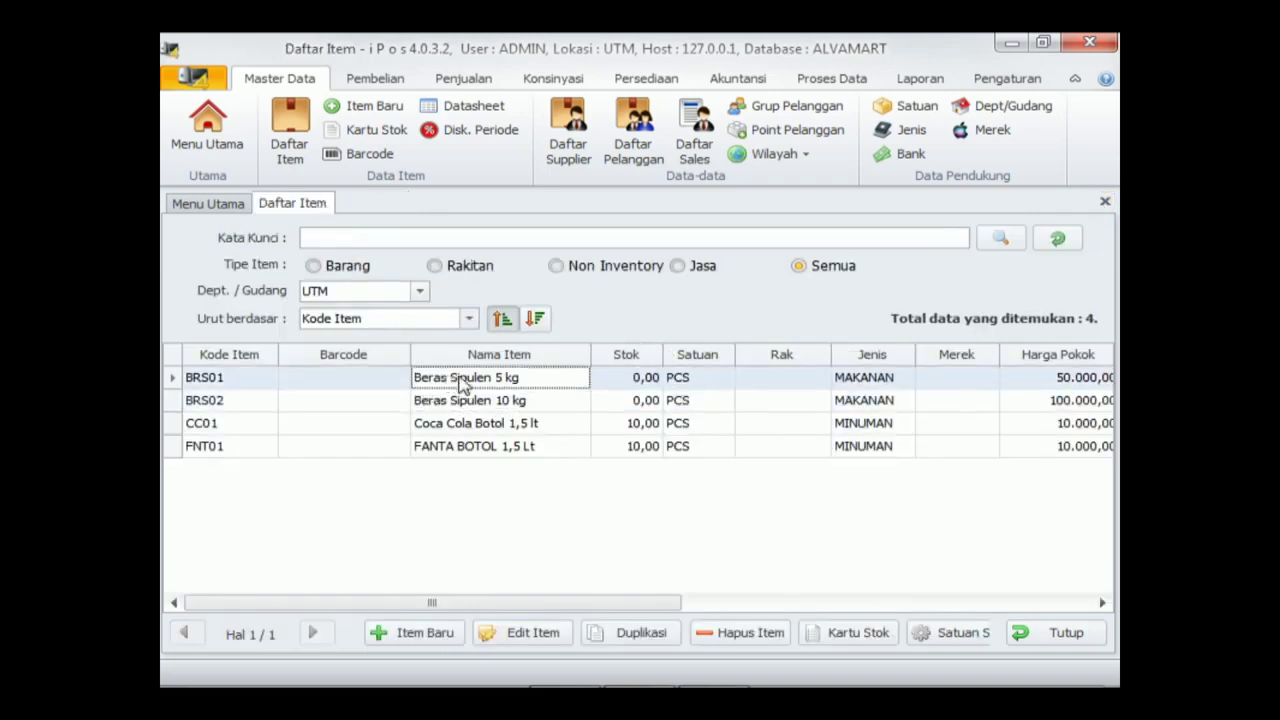
pyautogui.click(504, 402)
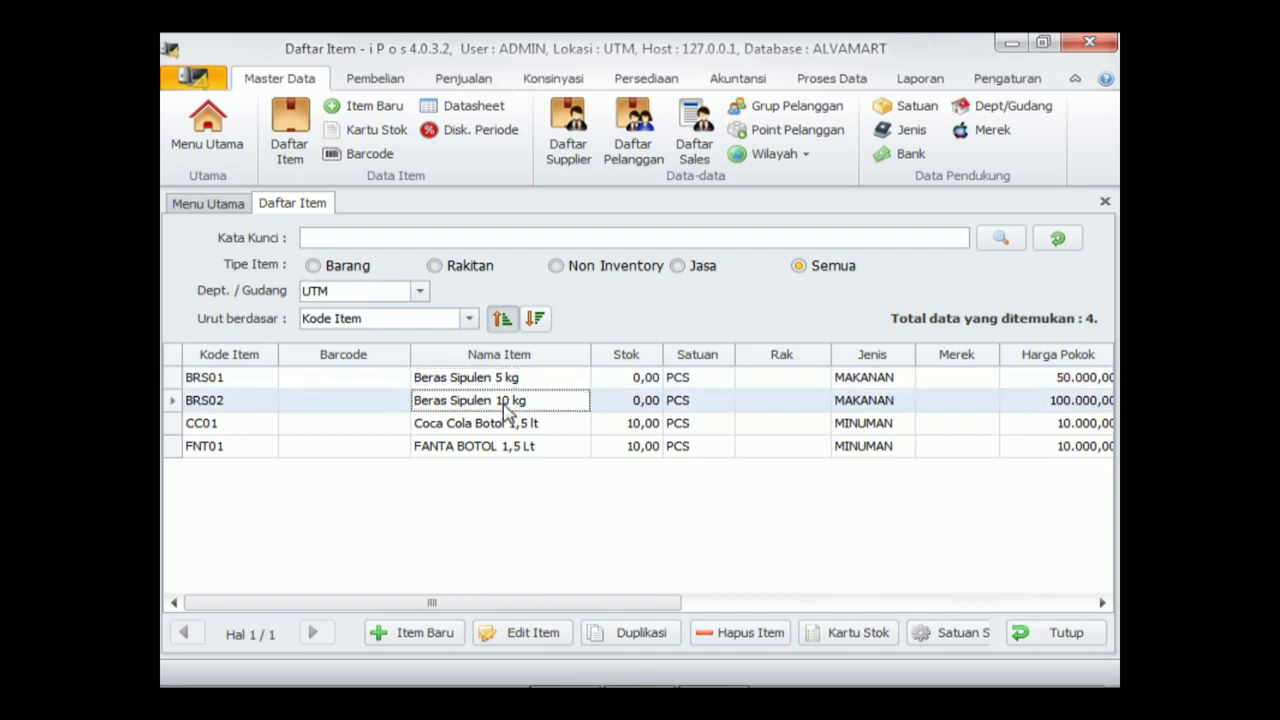
pyautogui.click(640, 380)
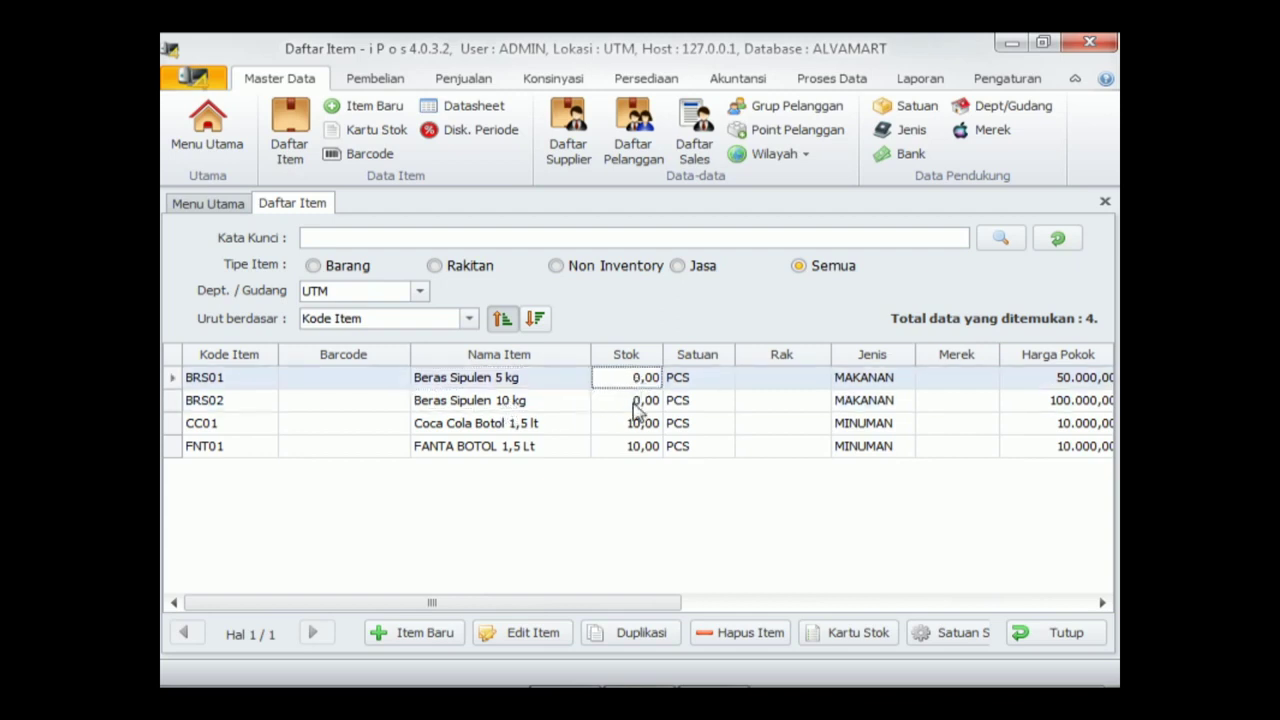
pyautogui.click(632, 401)
pyautogui.click(628, 384)
pyautogui.click(540, 386)
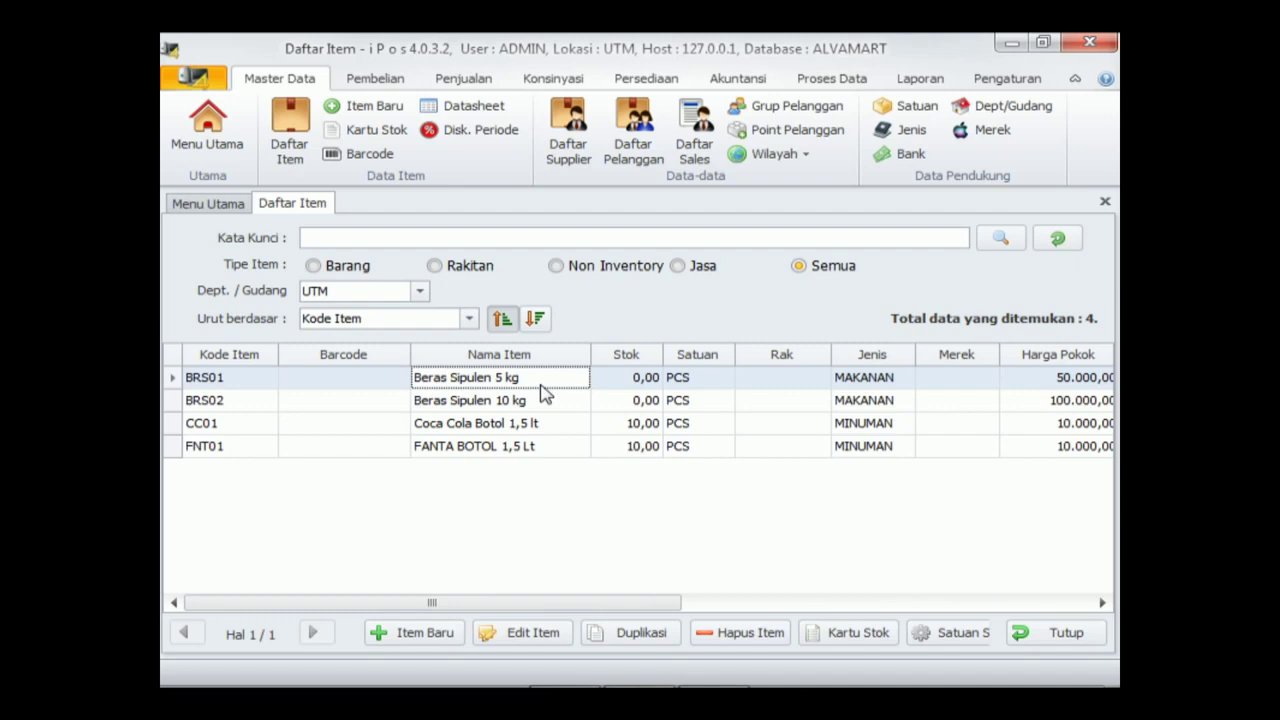
# Step: Open Saldo Awal Item and add BRS01 Beras Sipulen 5 kg as a new line by looking up "brs"
pyautogui.click(639, 84)
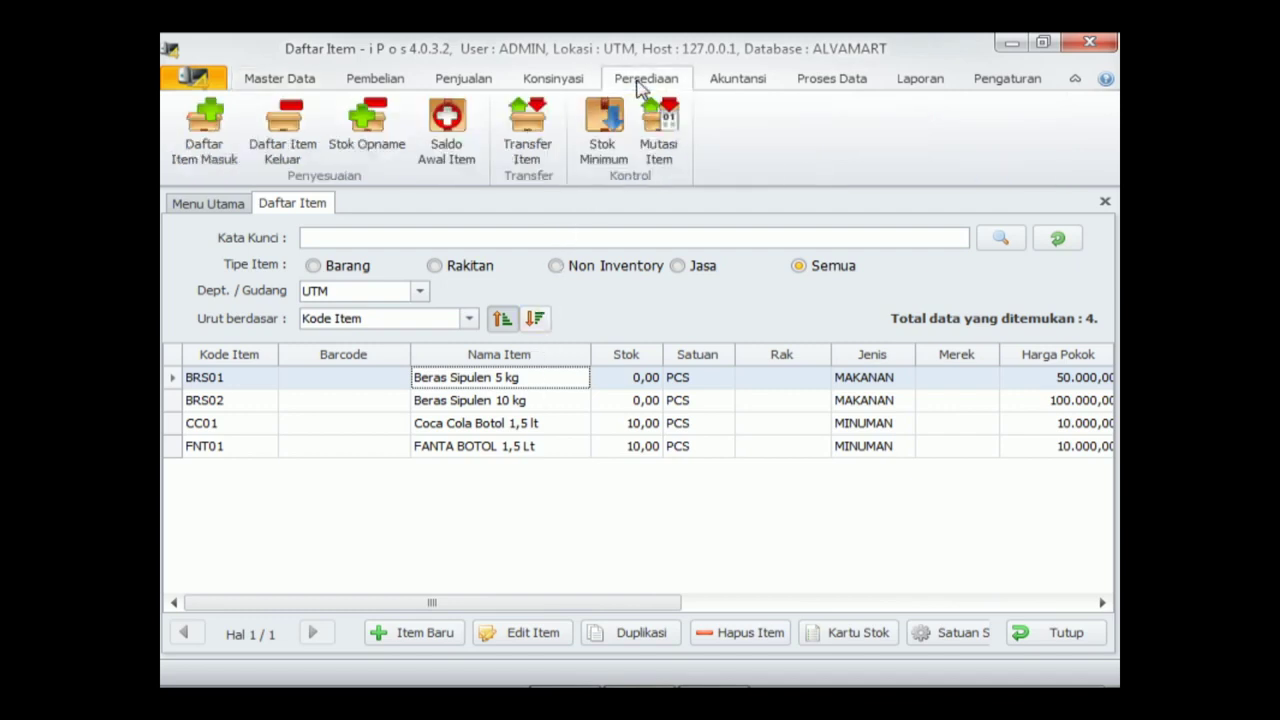
pyautogui.click(447, 142)
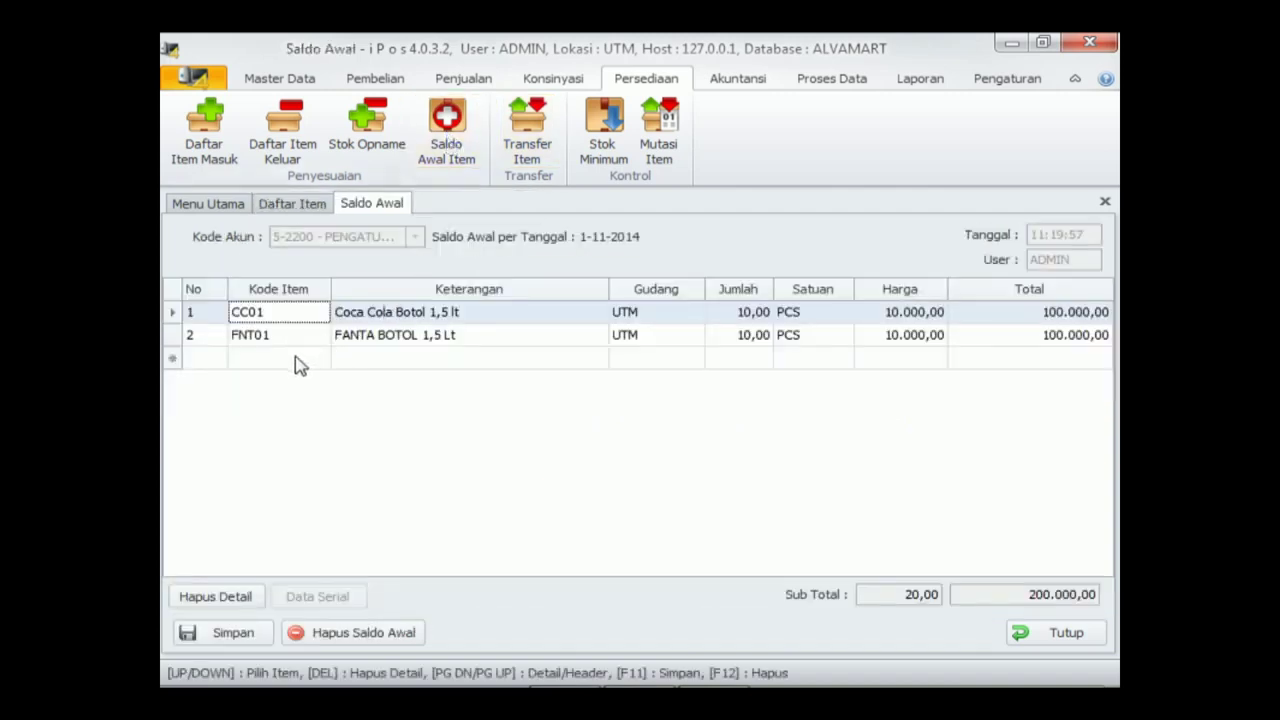
pyautogui.click(297, 358)
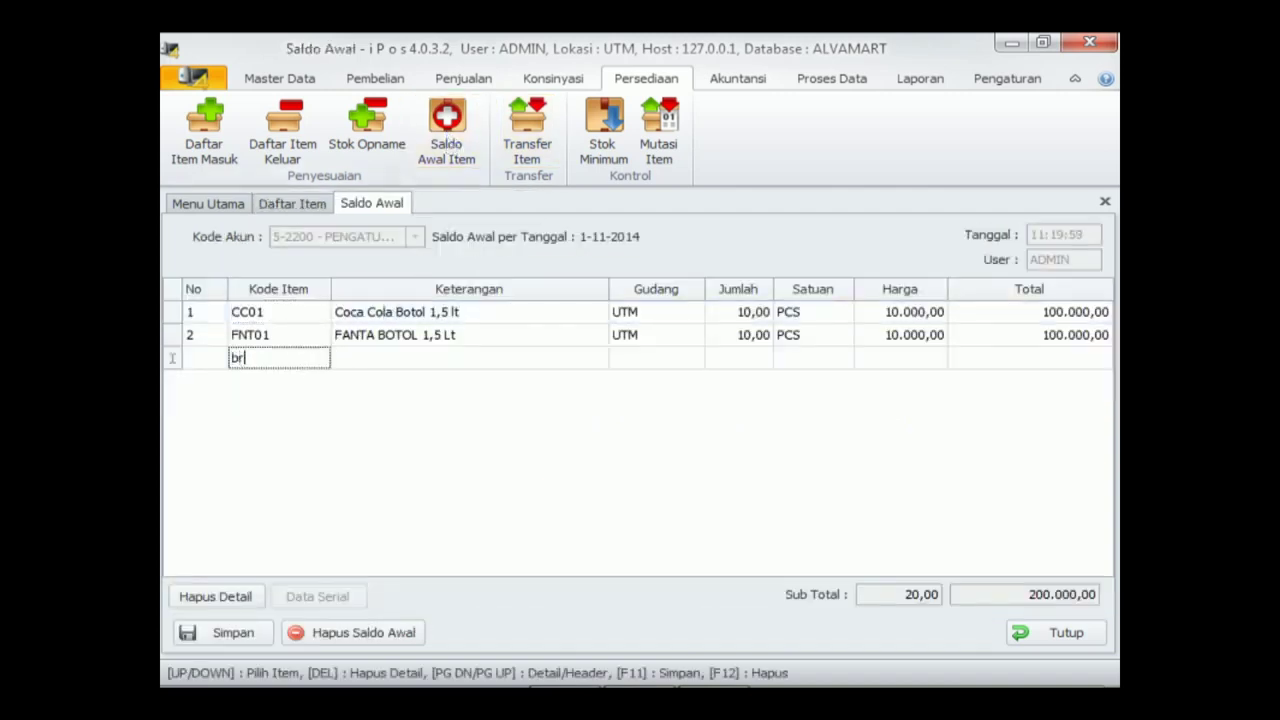
pyautogui.press('Return')
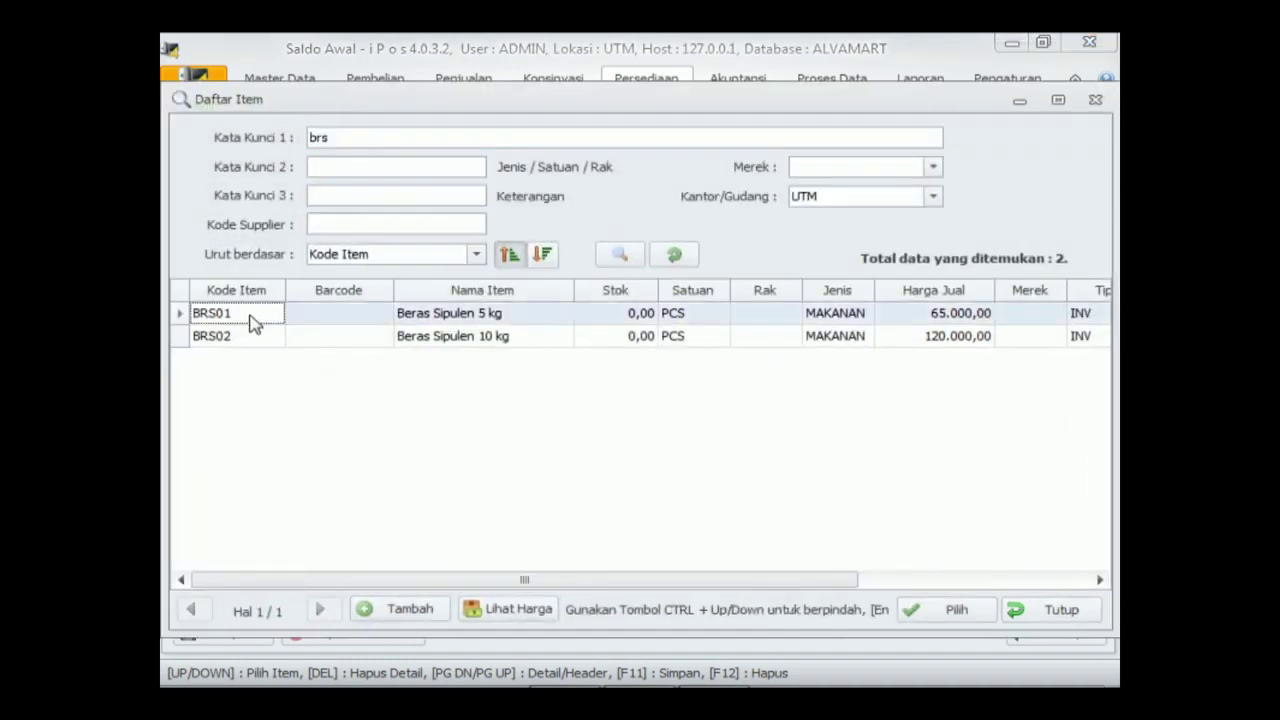
pyautogui.click(938, 612)
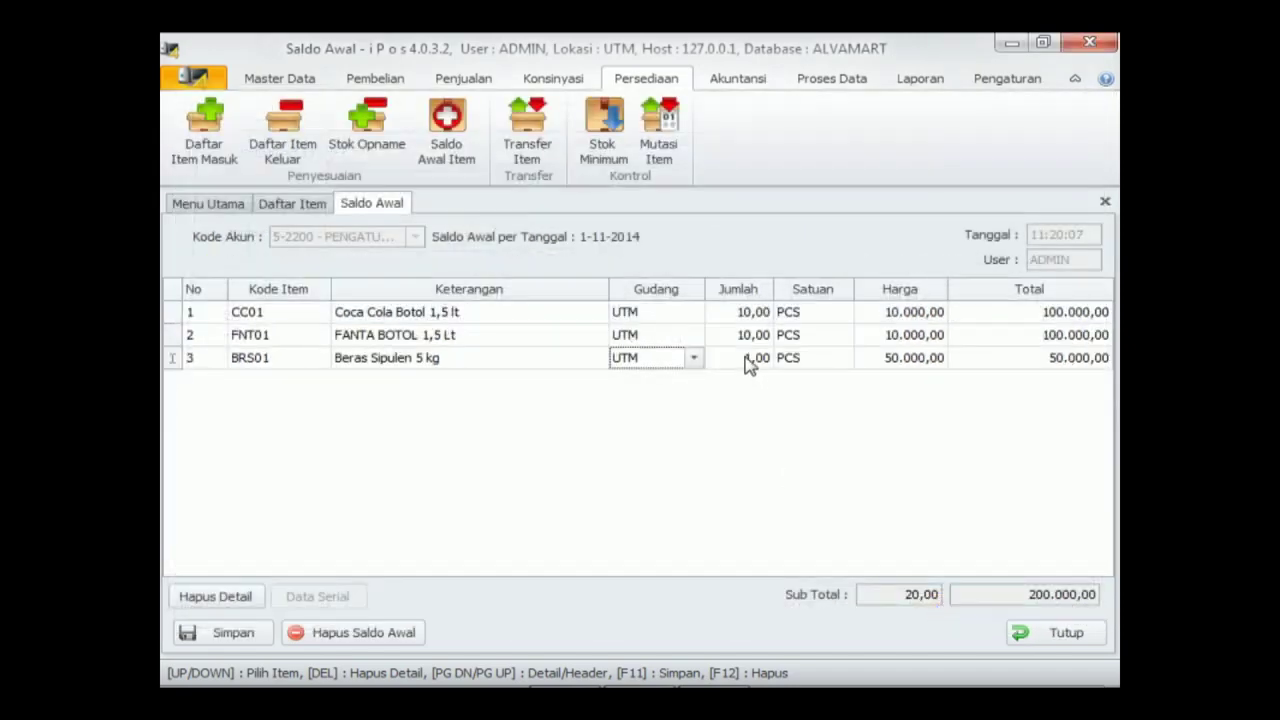
# Step: Check the stock of BRS01 in the Excel list and set the Jumlah of its opening balance line to 5
pyautogui.hotkey('alt', 'Tab')
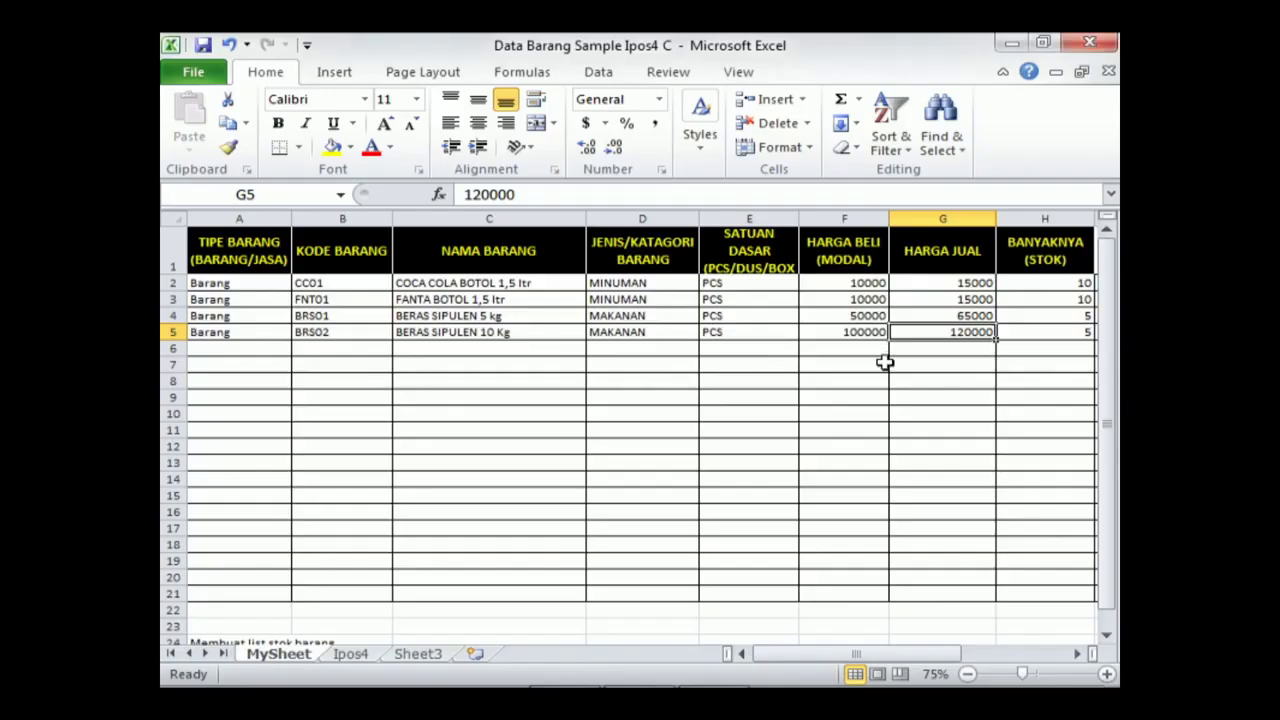
pyautogui.click(1020, 318)
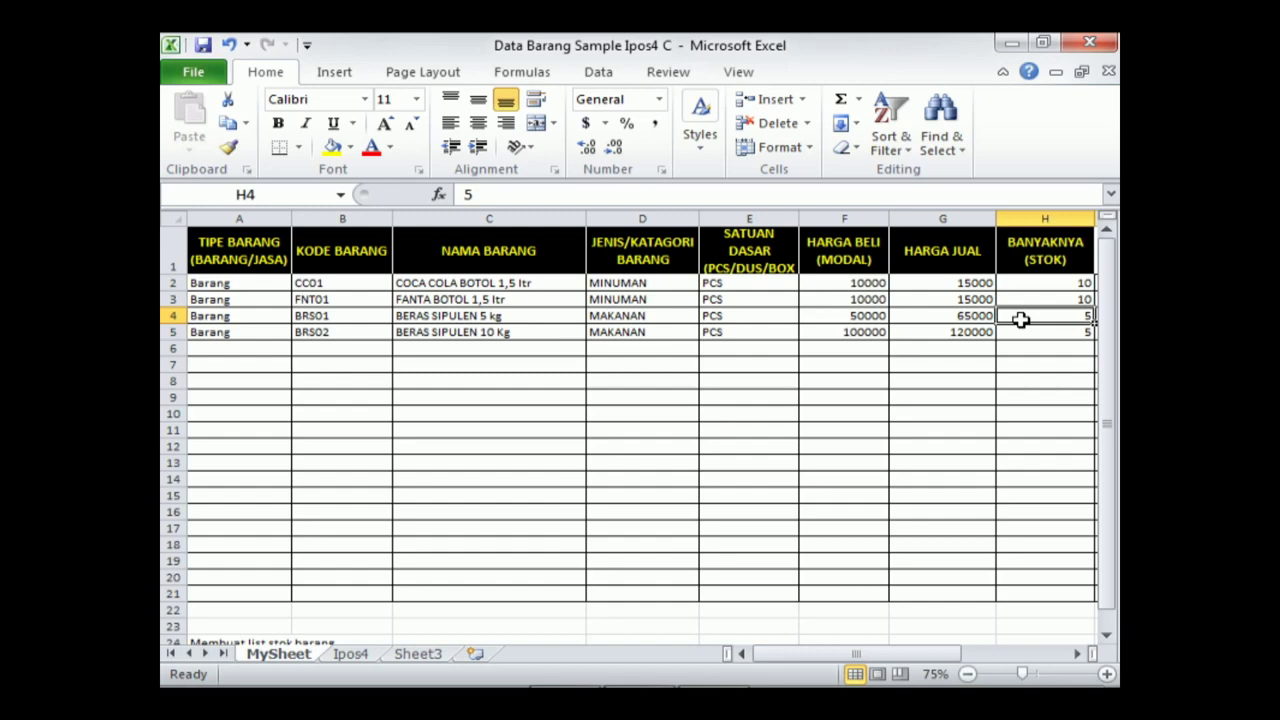
pyautogui.hotkey('alt', 'Tab')
pyautogui.moveTo(738, 362); pyautogui.dragTo(812, 372)
pyautogui.write('5')
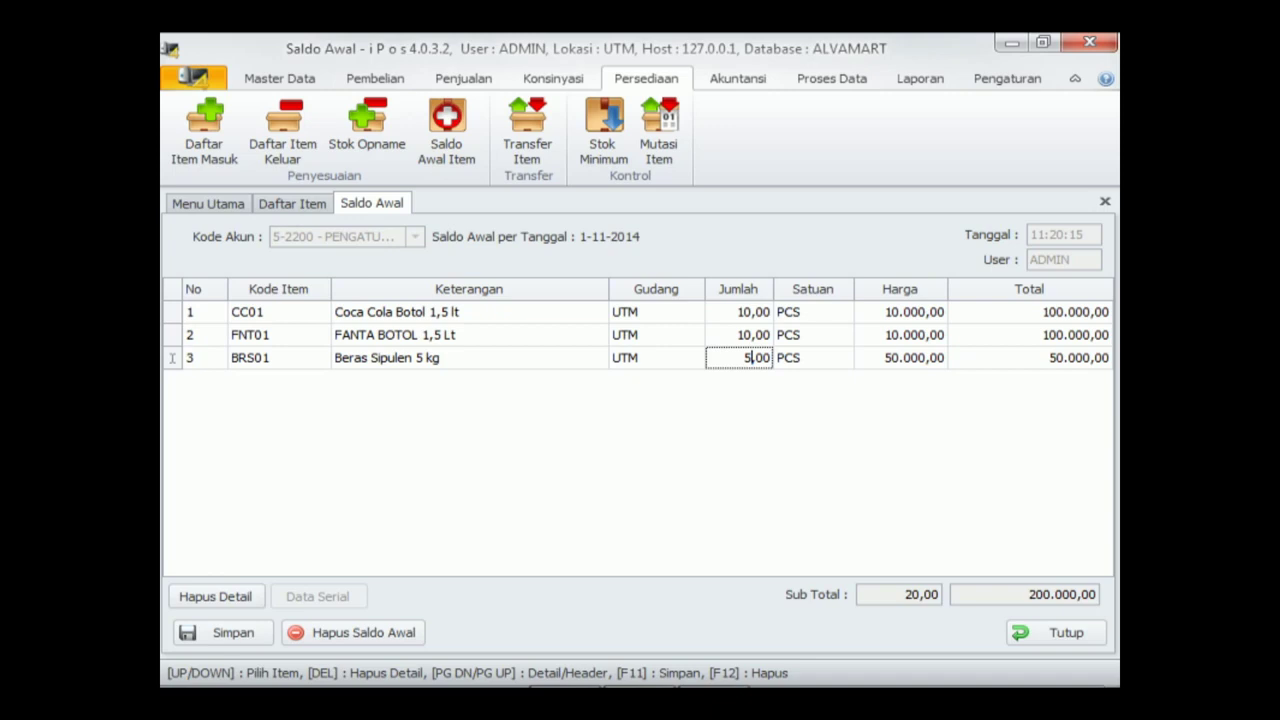
pyautogui.click(816, 368)
pyautogui.click(760, 366)
pyautogui.doubleClick(760, 358)
pyautogui.click(254, 391)
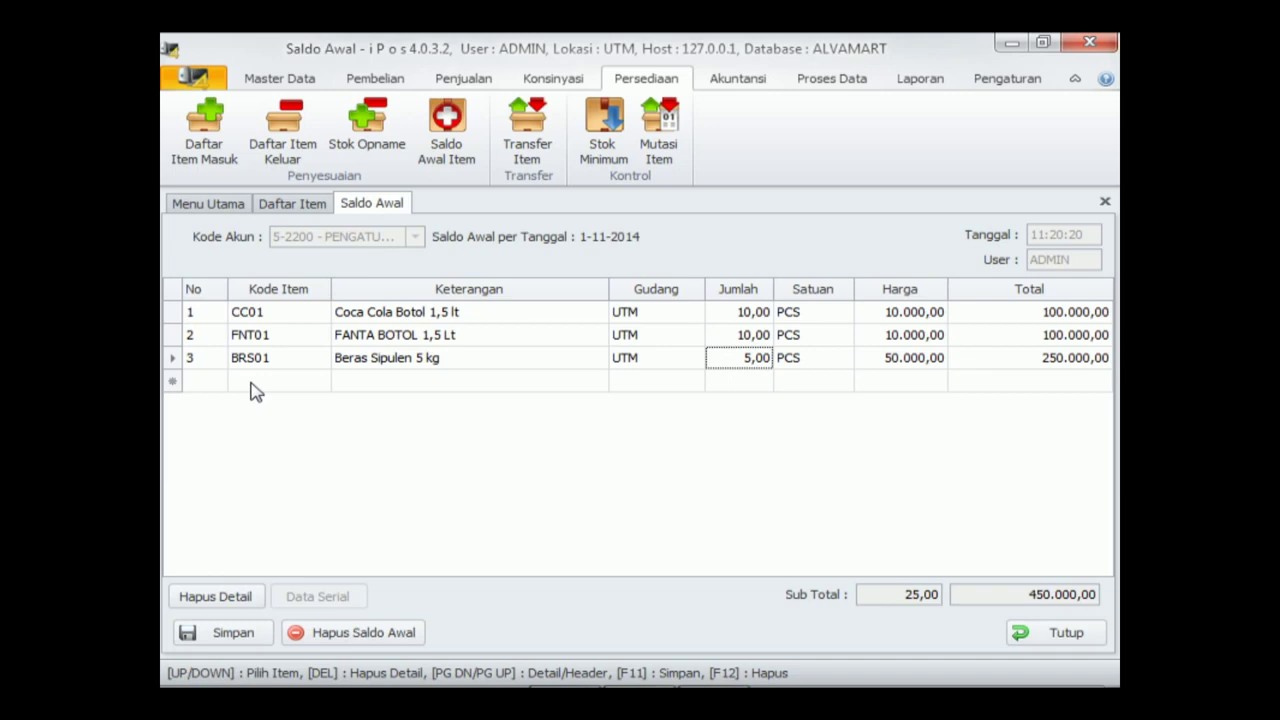
# Step: Add BRS02 Beras Sipulen 10 kg as the next opening balance line by looking up "brs"
pyautogui.click(252, 381)
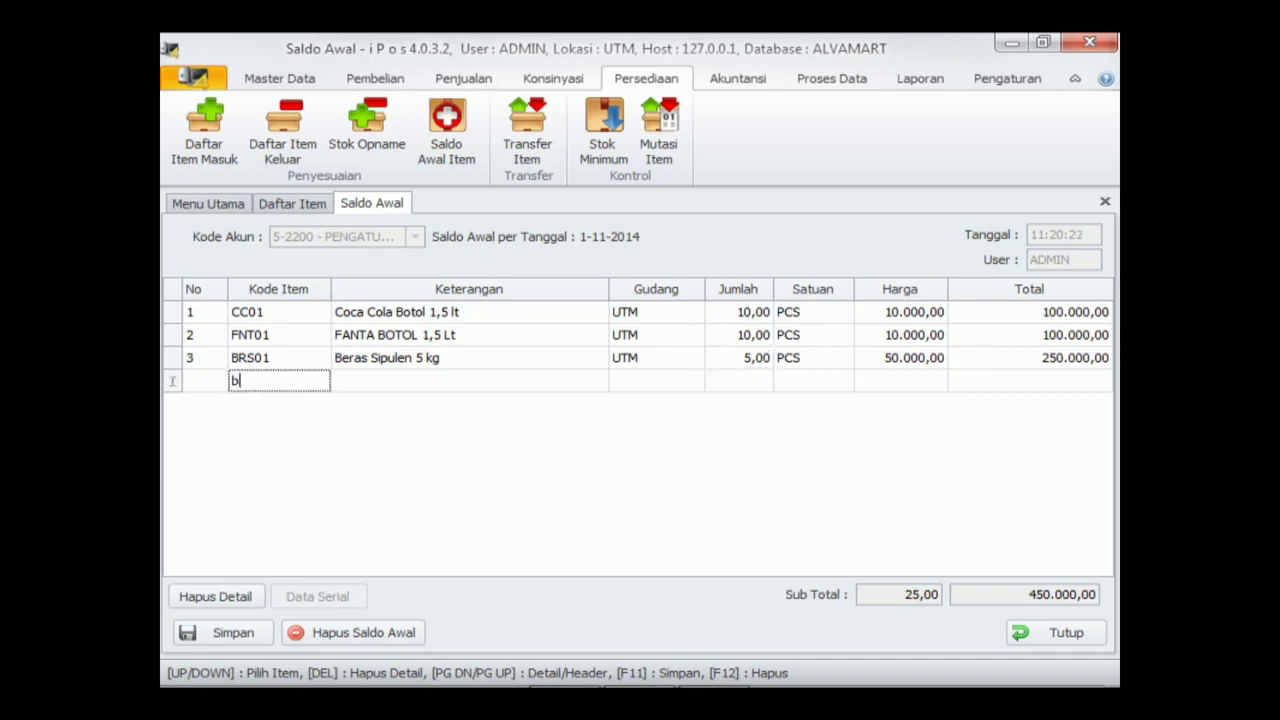
pyautogui.write('brs')
pyautogui.press('Return')
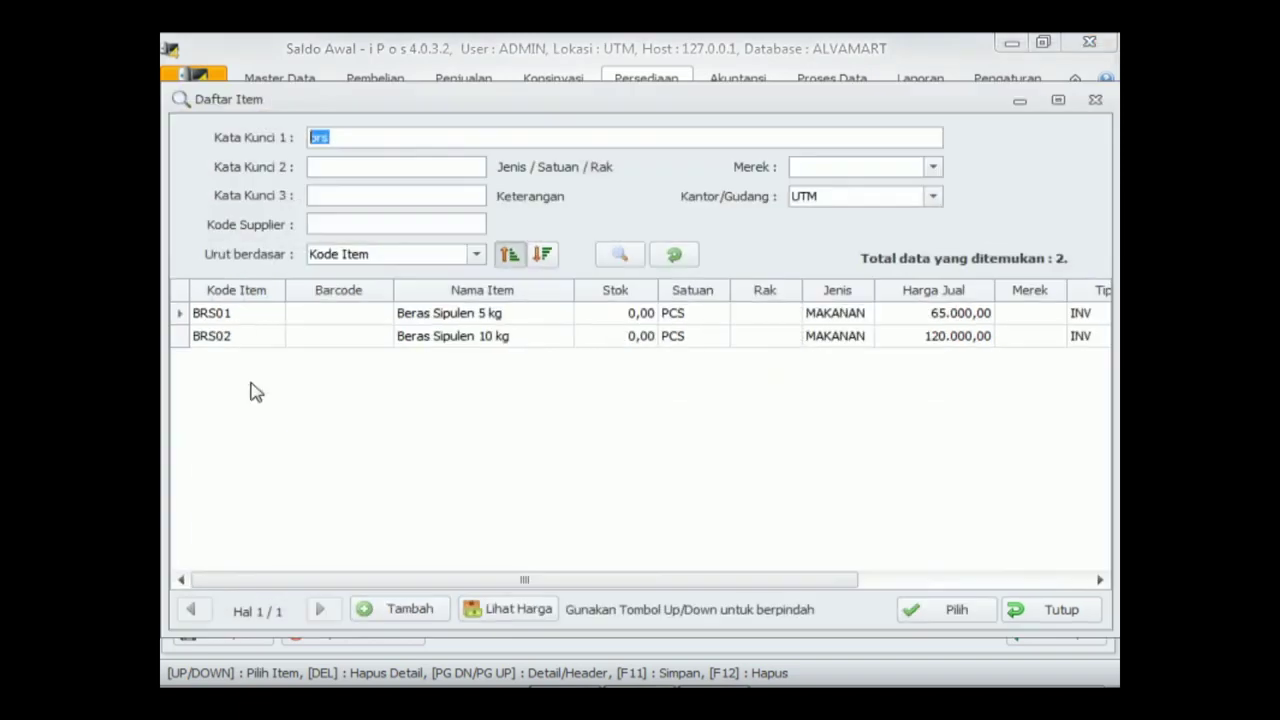
pyautogui.doubleClick(228, 340)
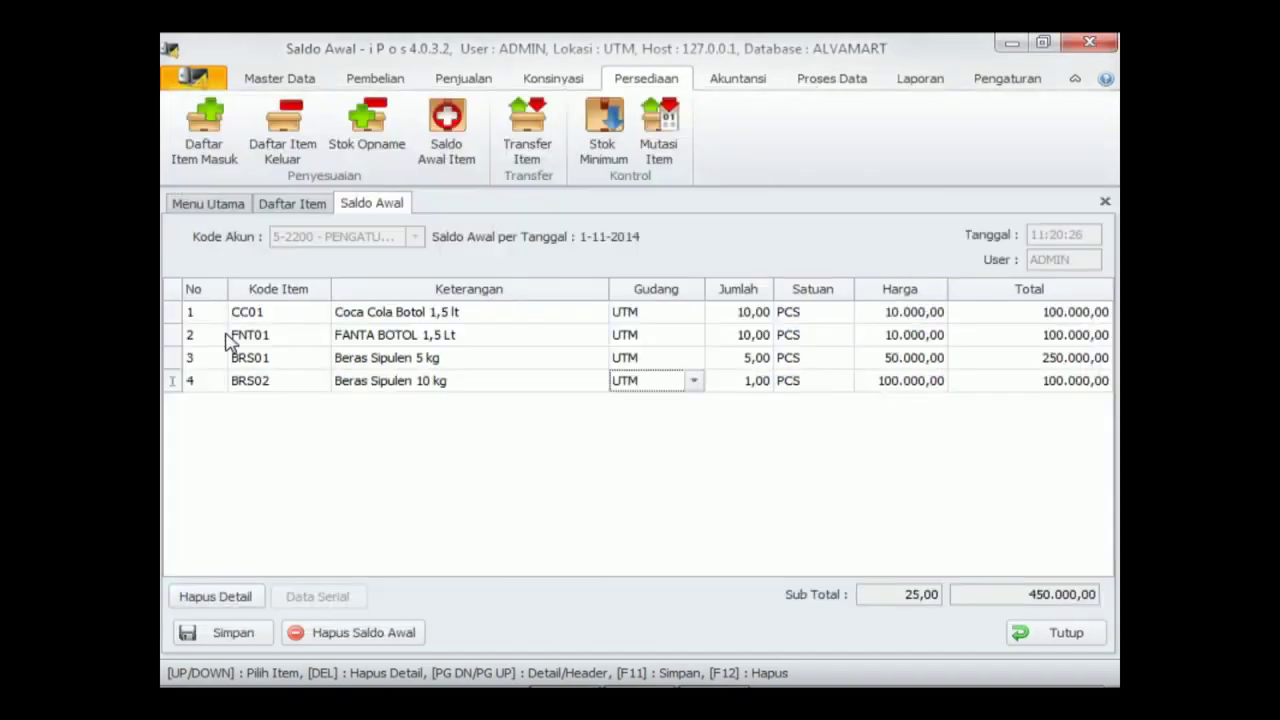
# Step: Check the stock of BRS02 in the Excel list and set the Jumlah of its opening balance line to 5
pyautogui.hotkey('alt', 'Tab')
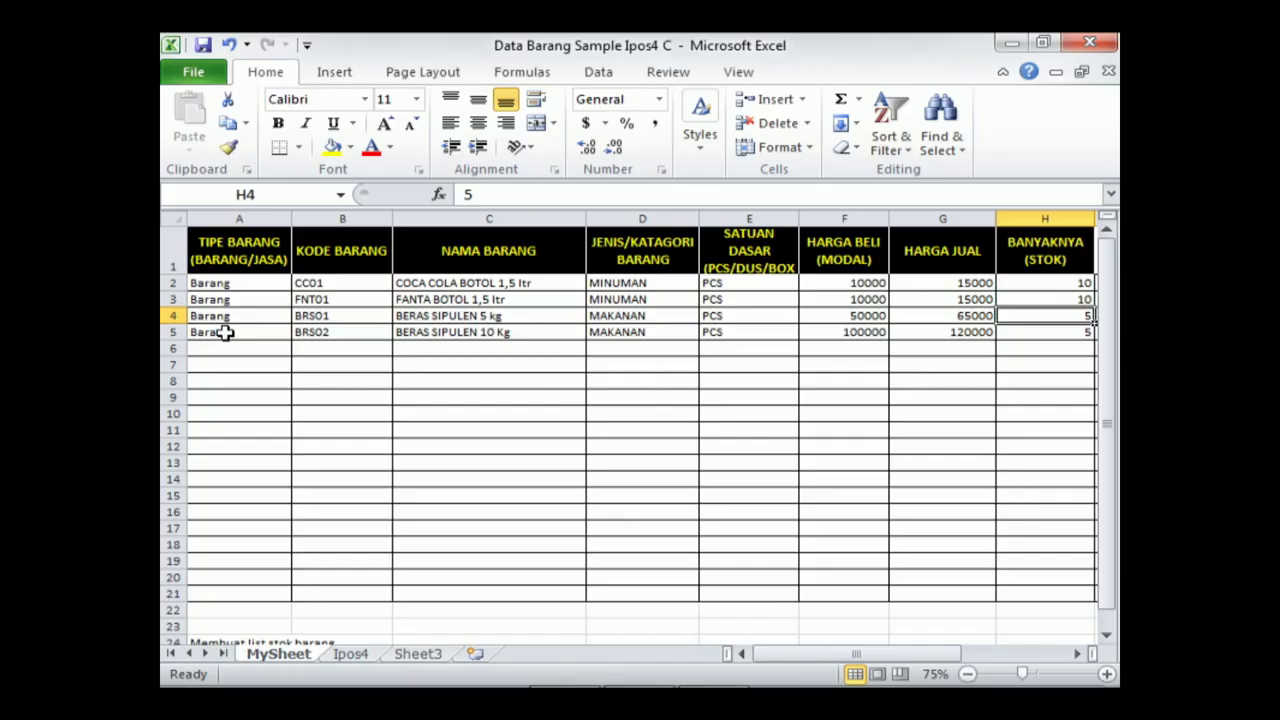
pyautogui.click(533, 332)
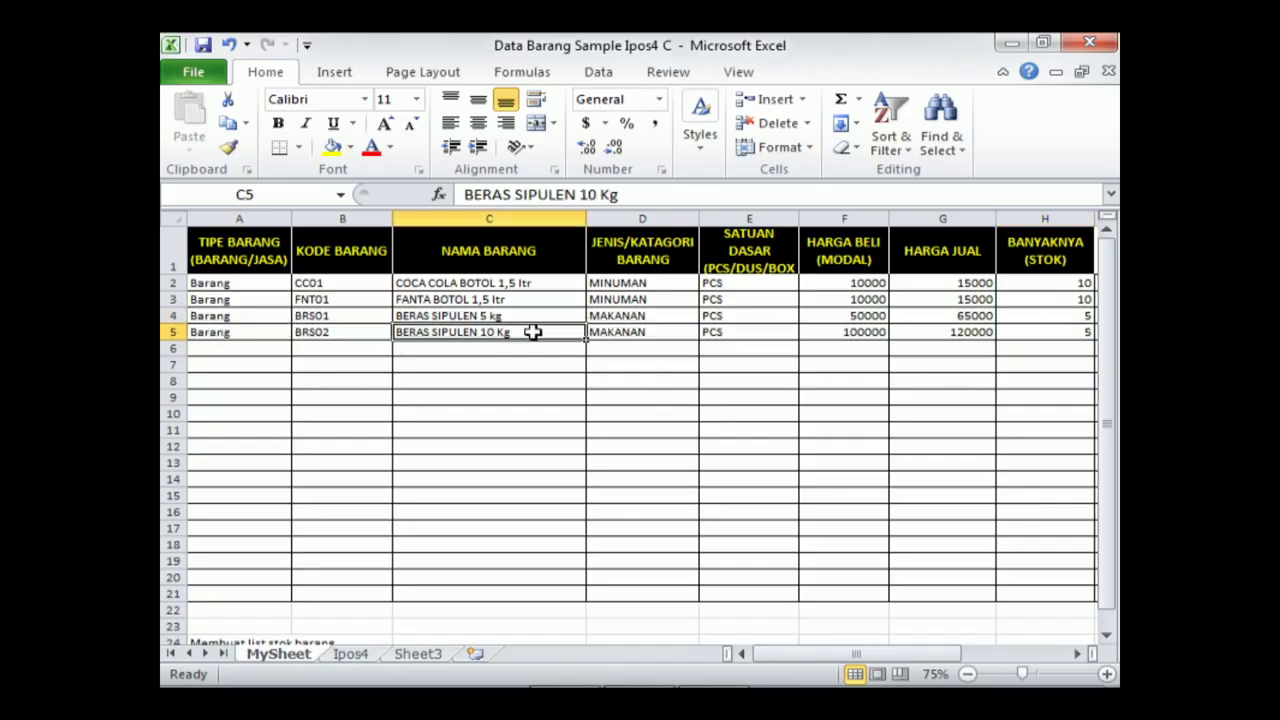
pyautogui.click(1039, 332)
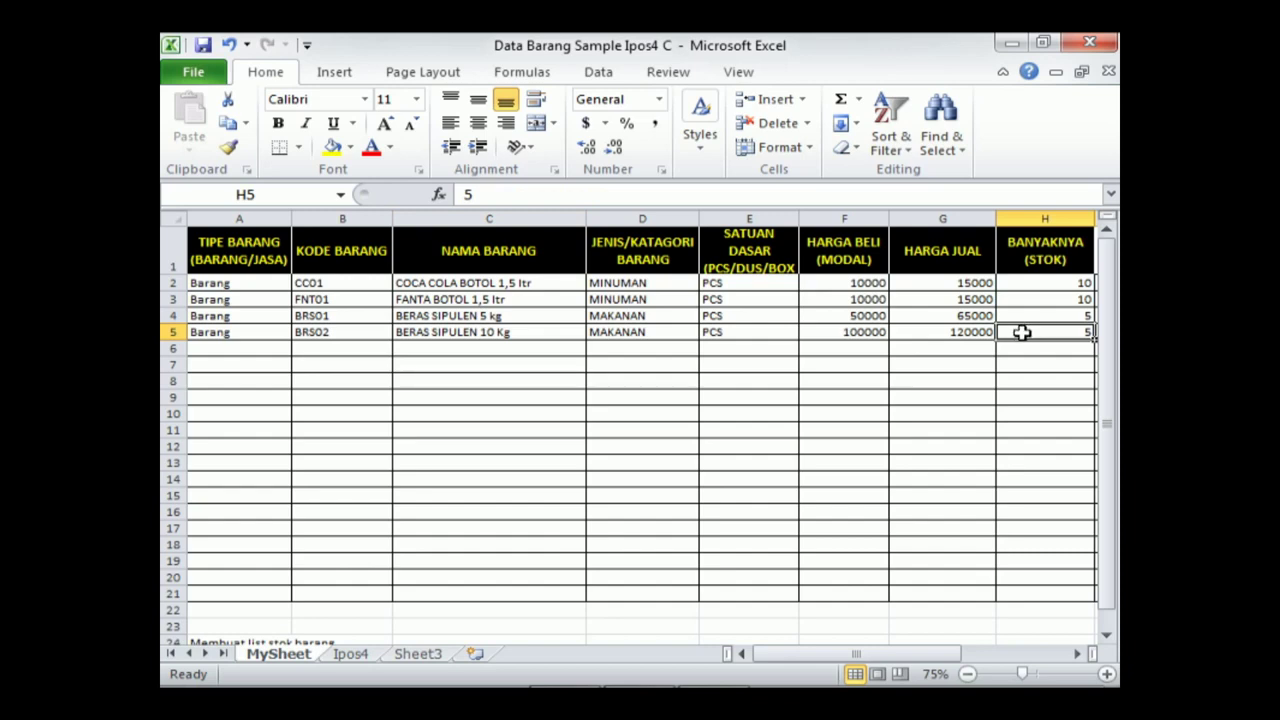
pyautogui.hotkey('alt', 'Tab')
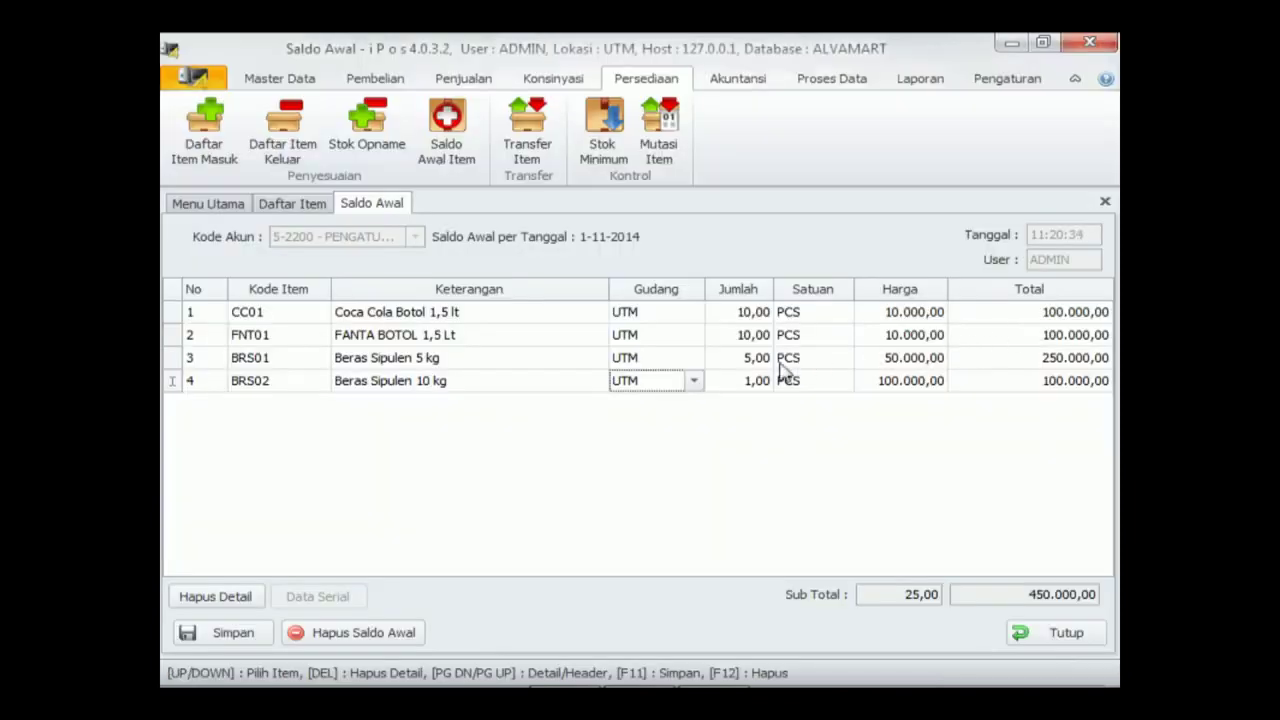
pyautogui.click(743, 384)
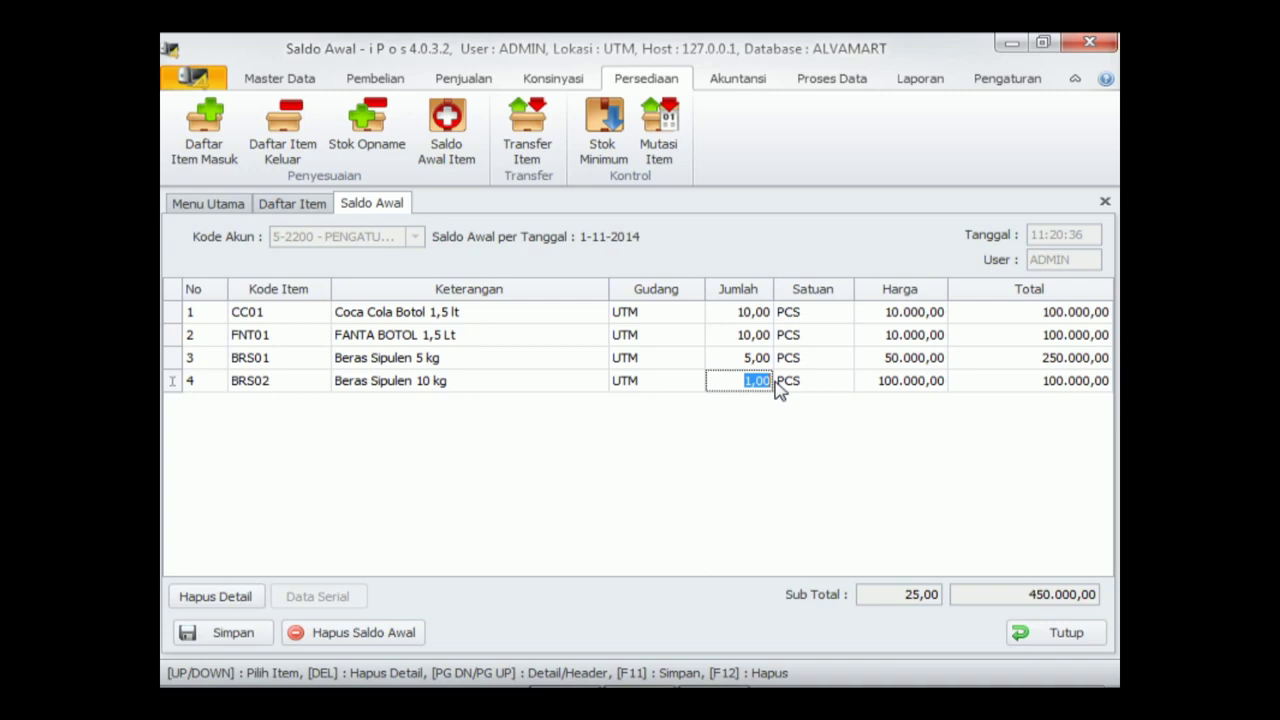
pyautogui.write('5')
pyautogui.press('Return')
pyautogui.press('Return')
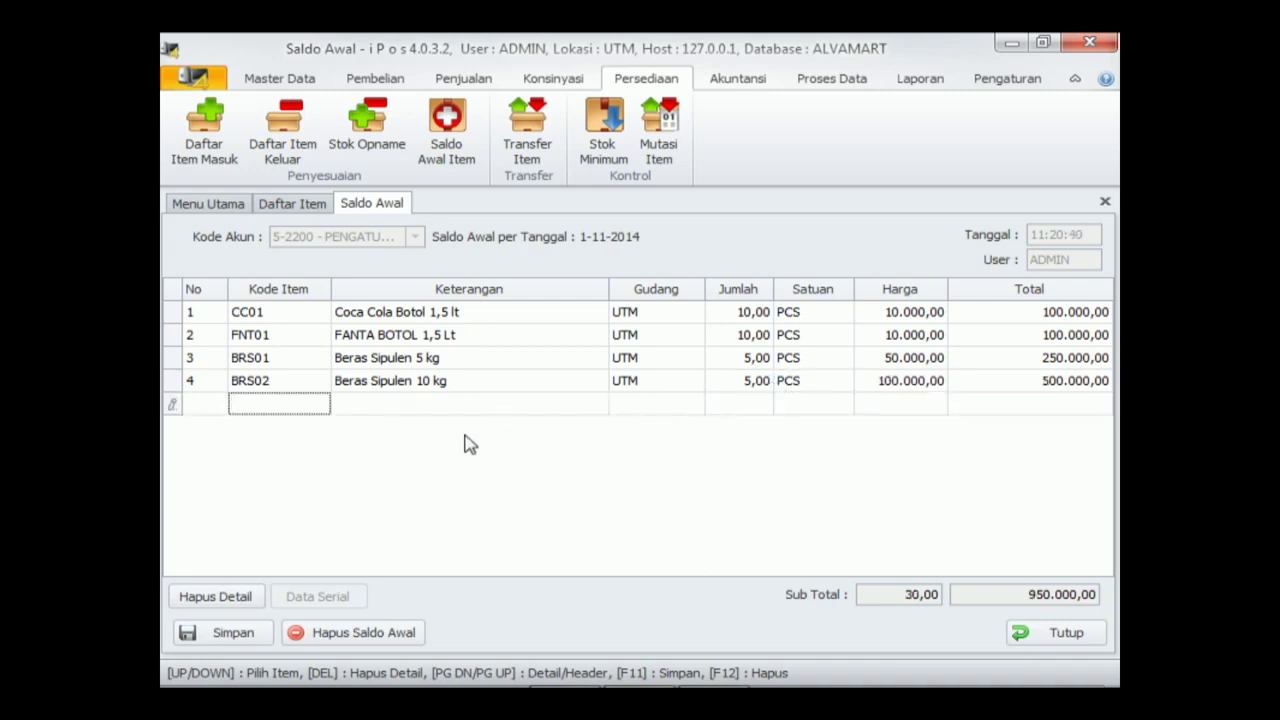
# Step: Save and close the opening balance, and refresh the item list to load the updated stock
pyautogui.click(240, 636)
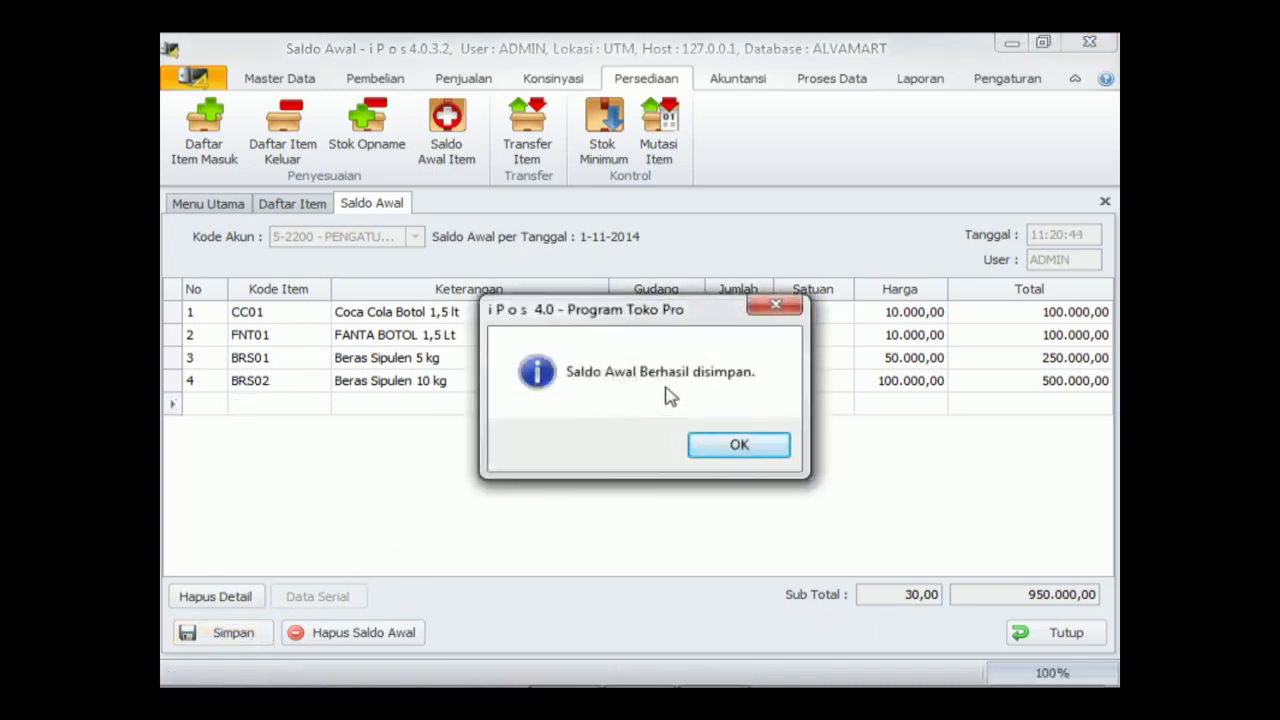
pyautogui.click(737, 447)
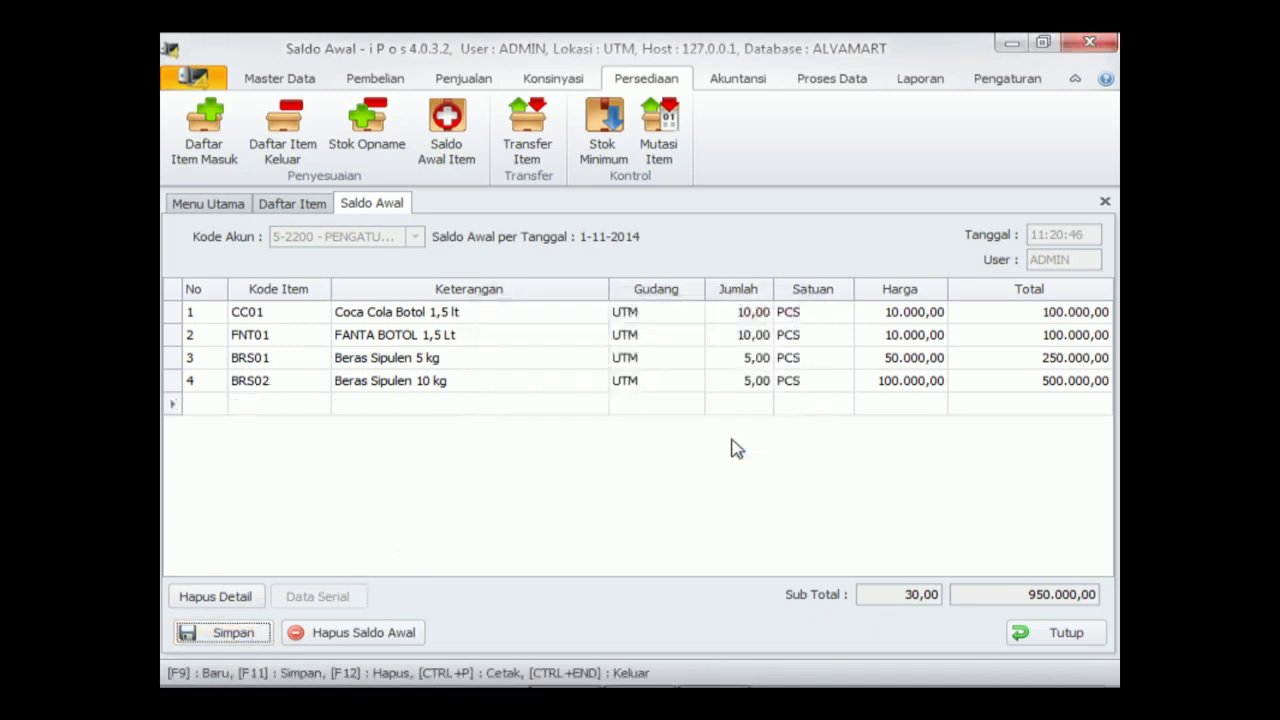
pyautogui.click(1105, 201)
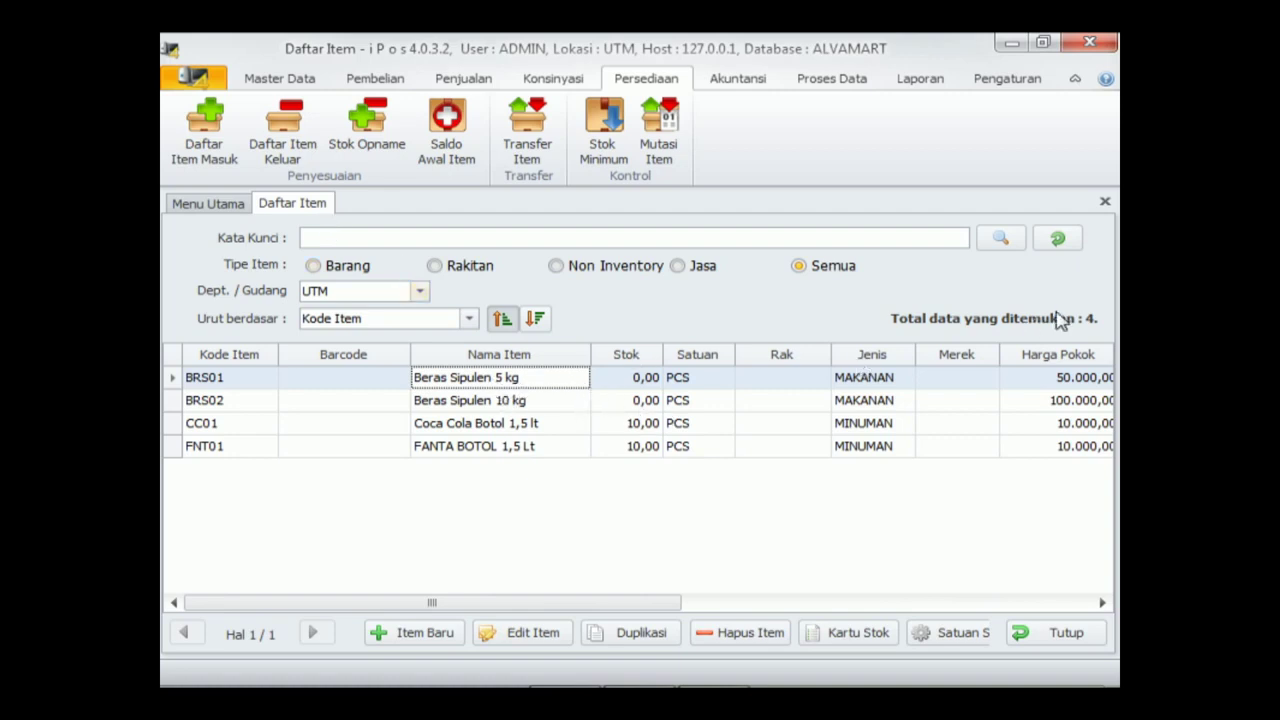
pyautogui.click(1057, 238)
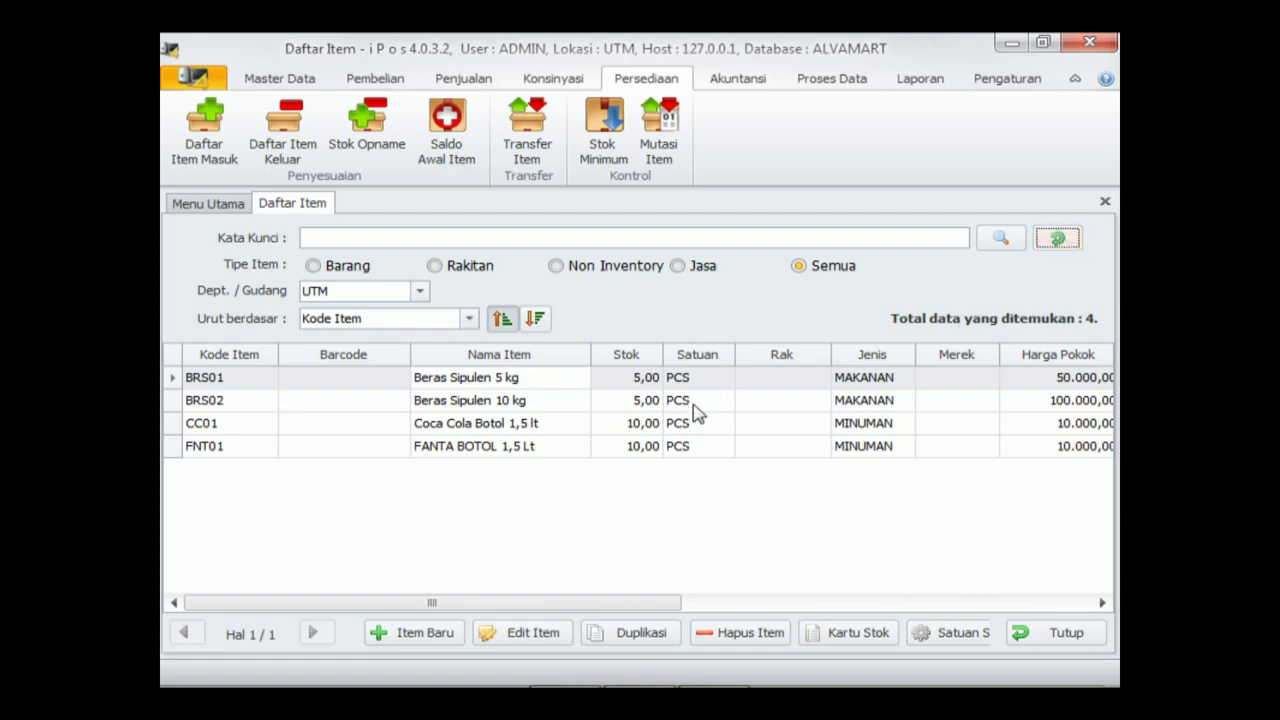